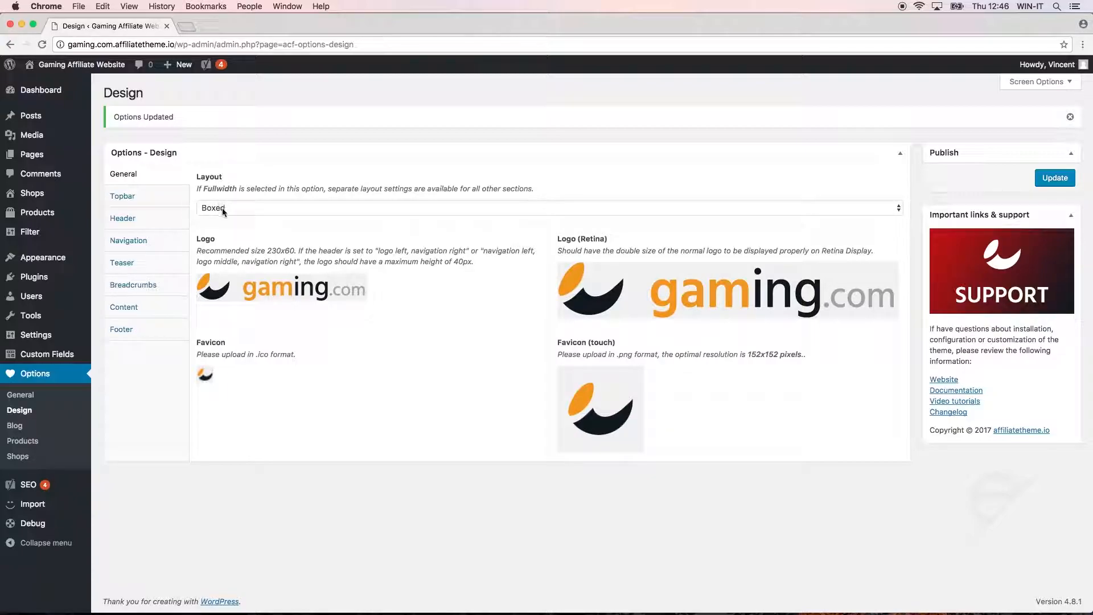
- Check the available layout options, keep Boxed, and view the website's homepage in a new tab
{"action": "left_click", "coordinate": [254, 209]}
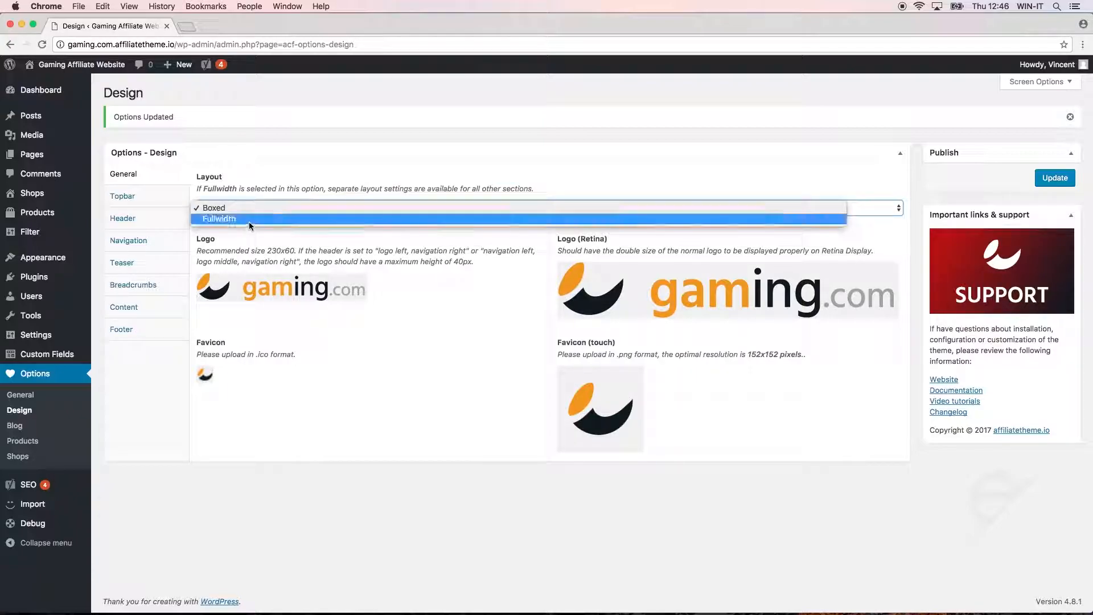
{"action": "left_click", "coordinate": [245, 209]}
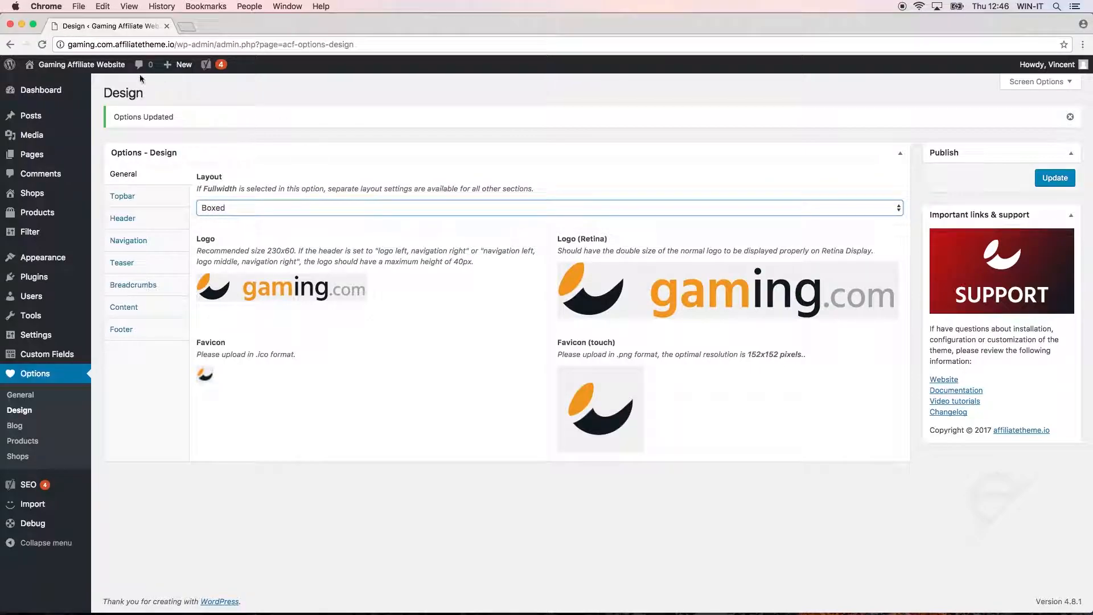
{"action": "left_click", "coordinate": [111, 67], "text": "super"}
{"action": "left_click", "coordinate": [219, 24]}
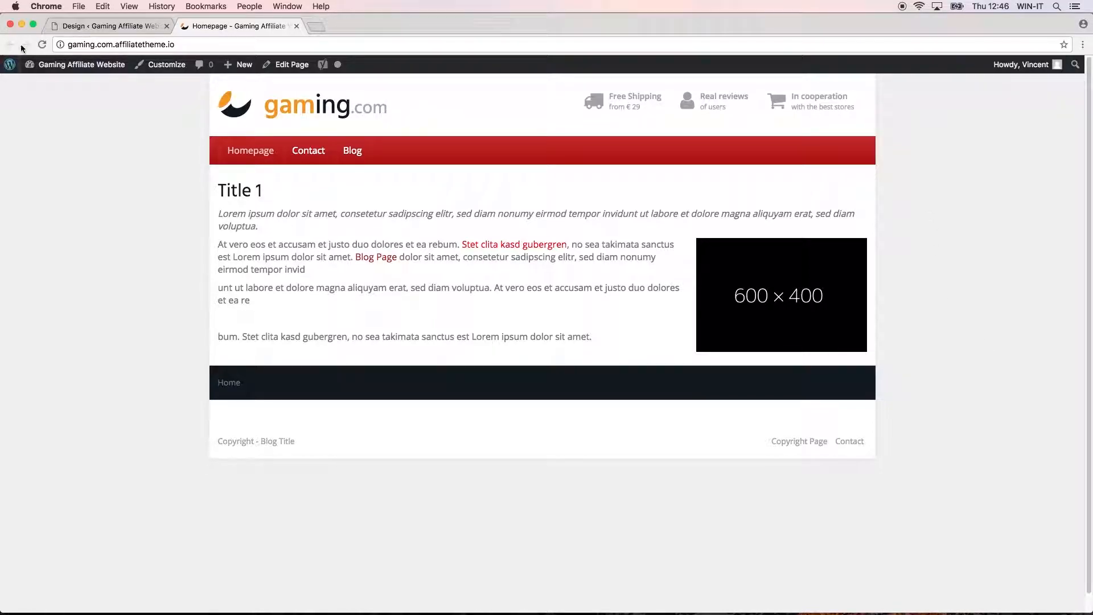
- Set the general layout to Fullwidth, save the design options and reload the homepage to check it
{"action": "left_click", "coordinate": [74, 26]}
{"action": "left_click", "coordinate": [249, 209]}
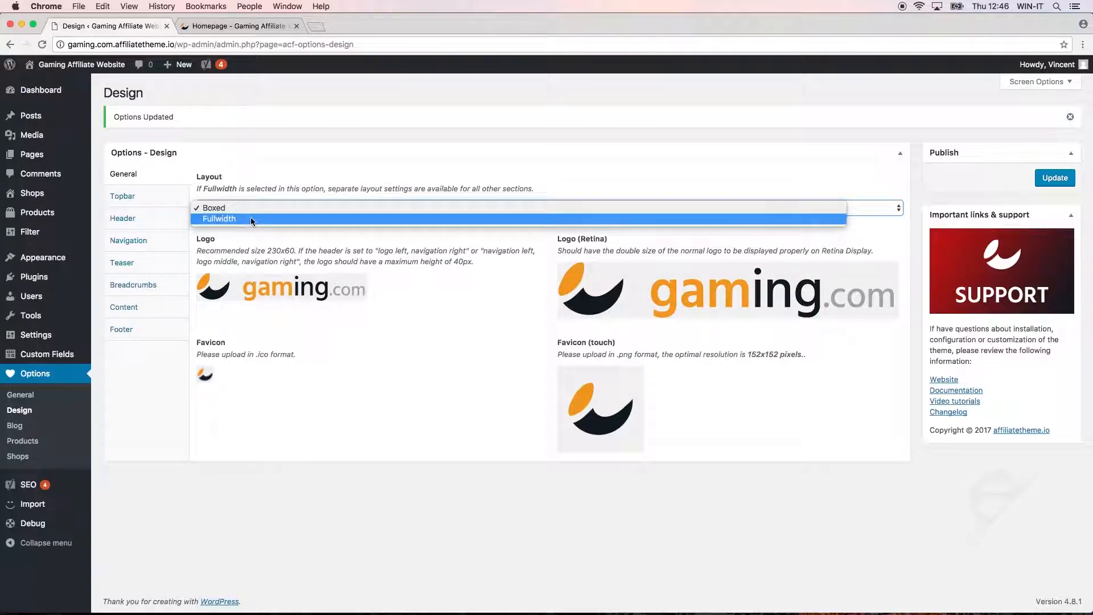
{"action": "left_click", "coordinate": [253, 220]}
{"action": "left_click", "coordinate": [1054, 178]}
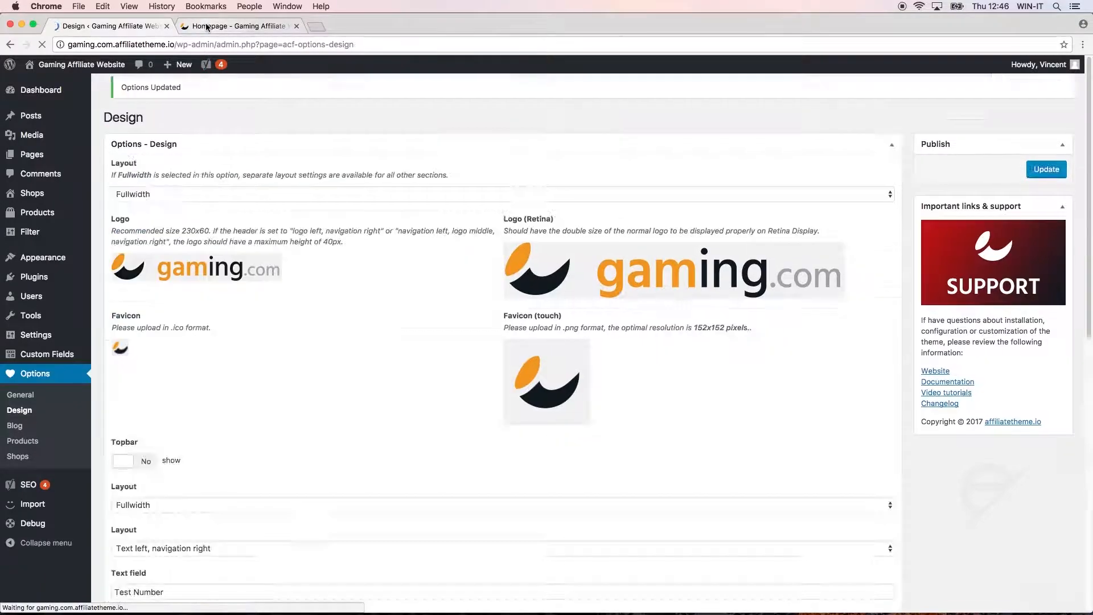
{"action": "left_click", "coordinate": [207, 27]}
{"action": "left_click", "coordinate": [43, 44]}
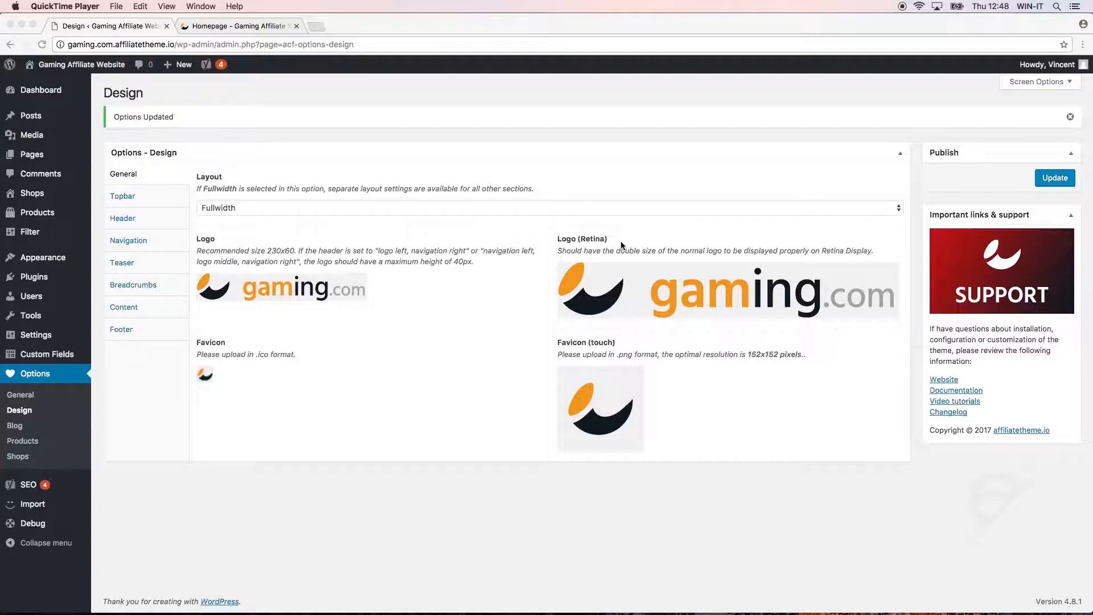
- Remove the current logo, retina logo, touch favicon and favicon images from the general design options
{"action": "left_click", "coordinate": [441, 306]}
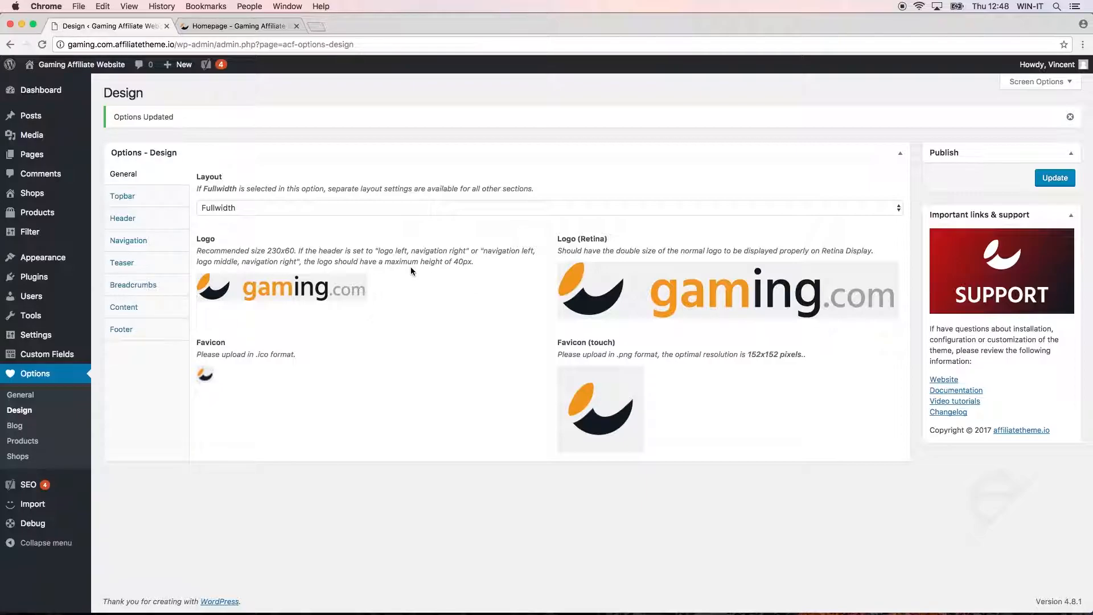
{"action": "mouse_move", "coordinate": [357, 286]}
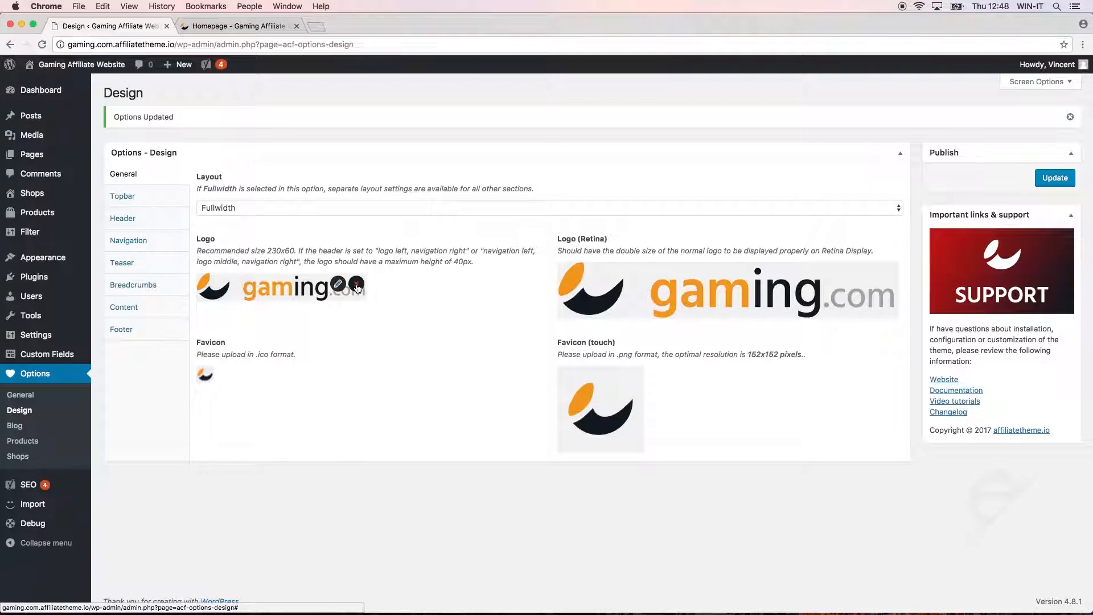
{"action": "left_click", "coordinate": [357, 286]}
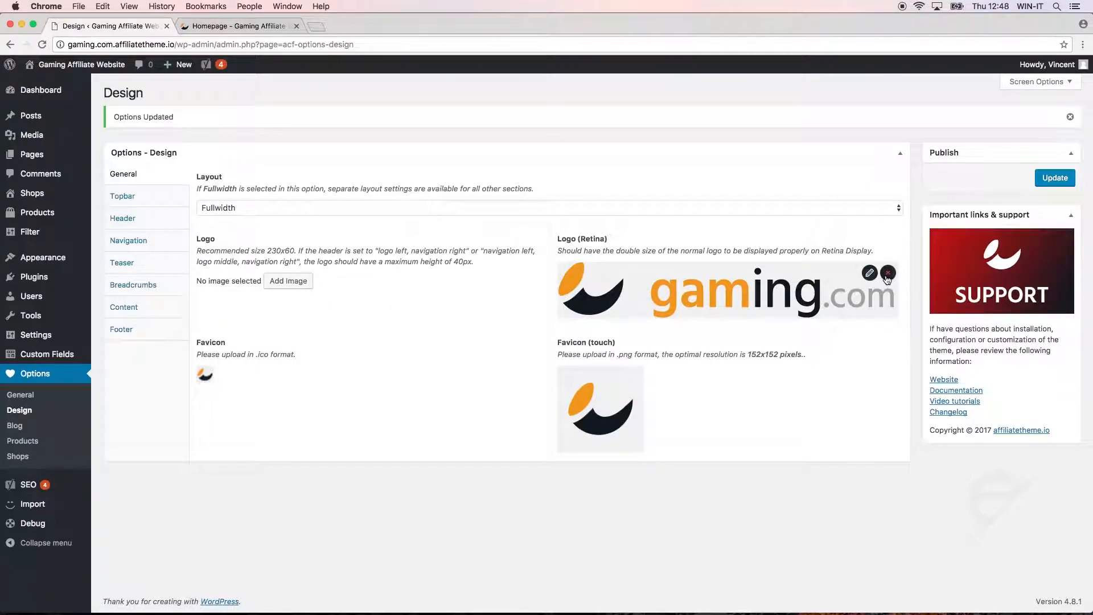
{"action": "left_click", "coordinate": [887, 276]}
{"action": "left_click", "coordinate": [633, 377]}
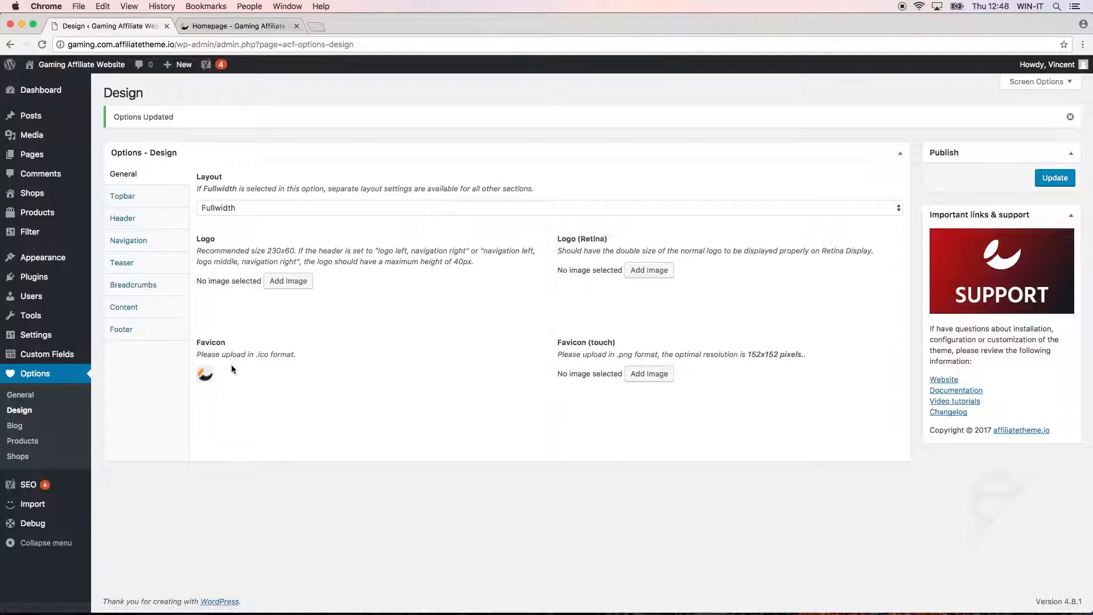
{"action": "left_click", "coordinate": [210, 370]}
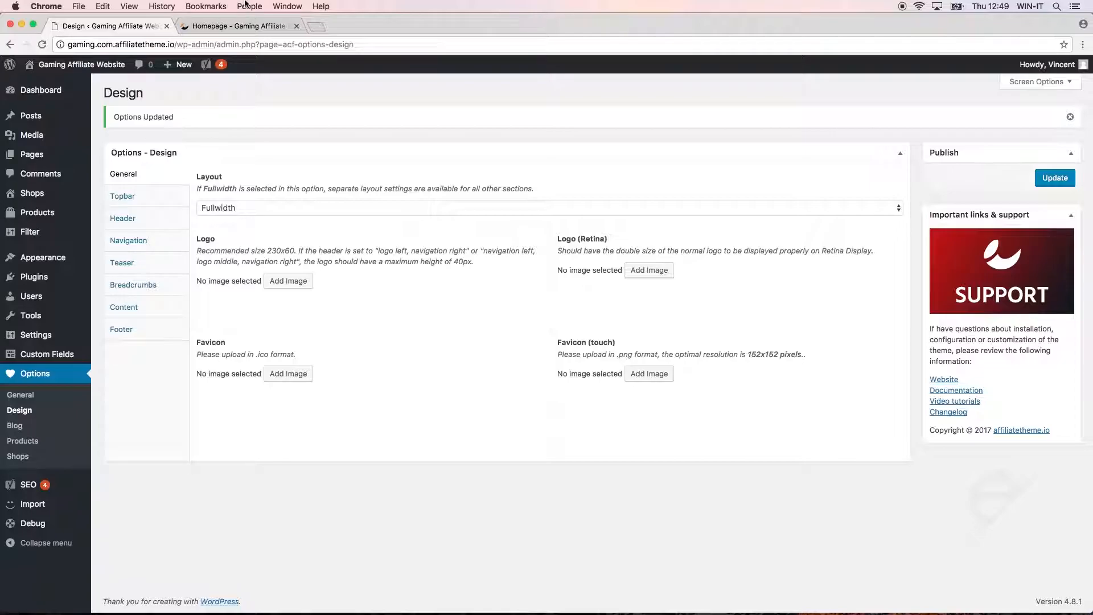
{"action": "left_click", "coordinate": [238, 24]}
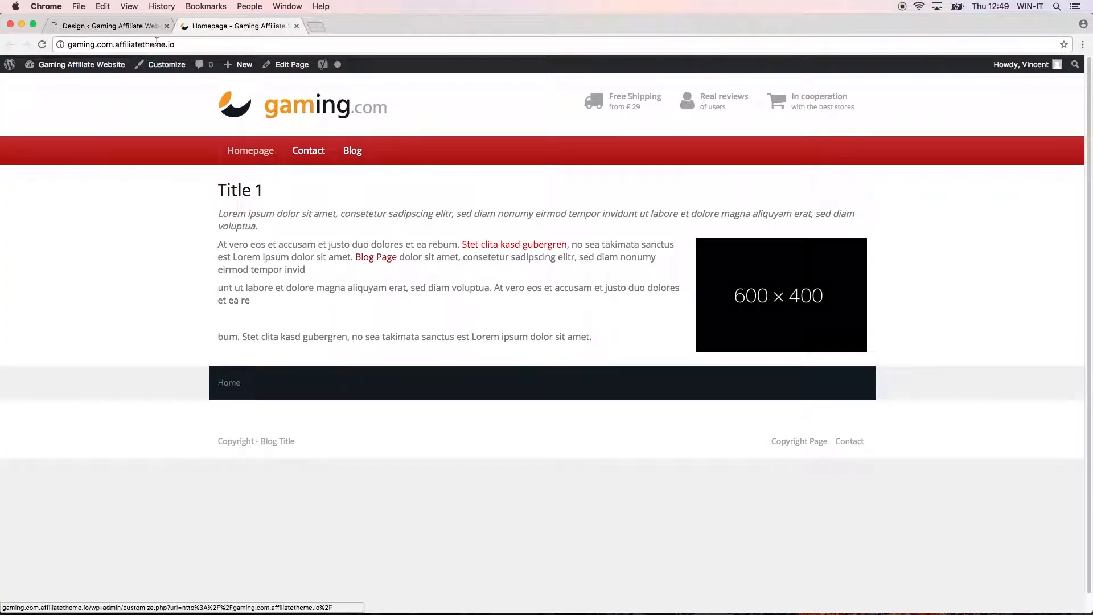
{"action": "left_click", "coordinate": [142, 26]}
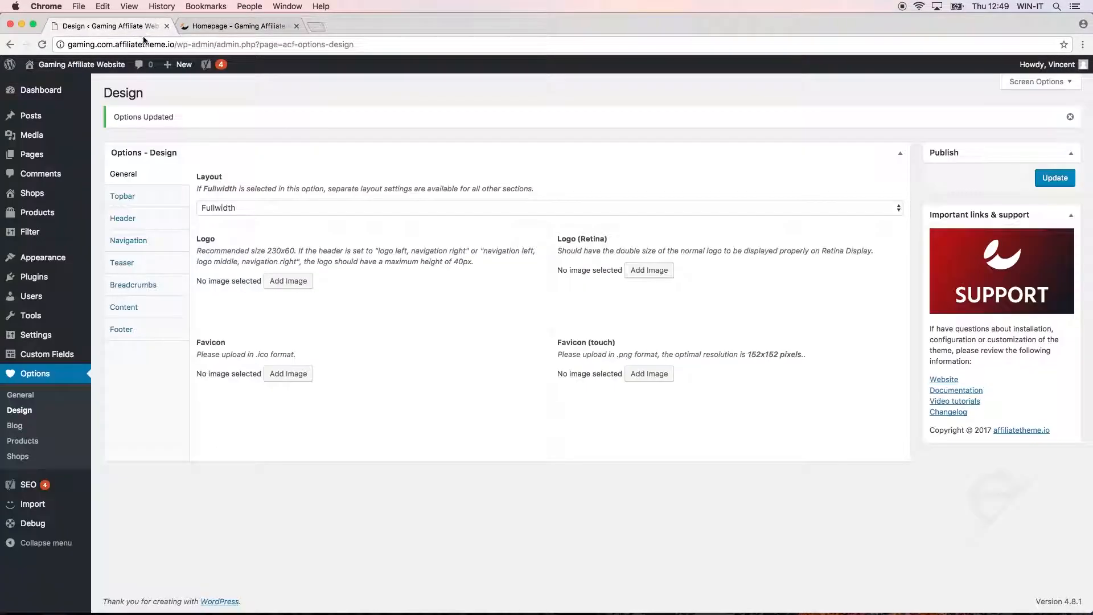
- Upload com_color.png from the COM folder and assign it as the standard logo
{"action": "left_click", "coordinate": [286, 284]}
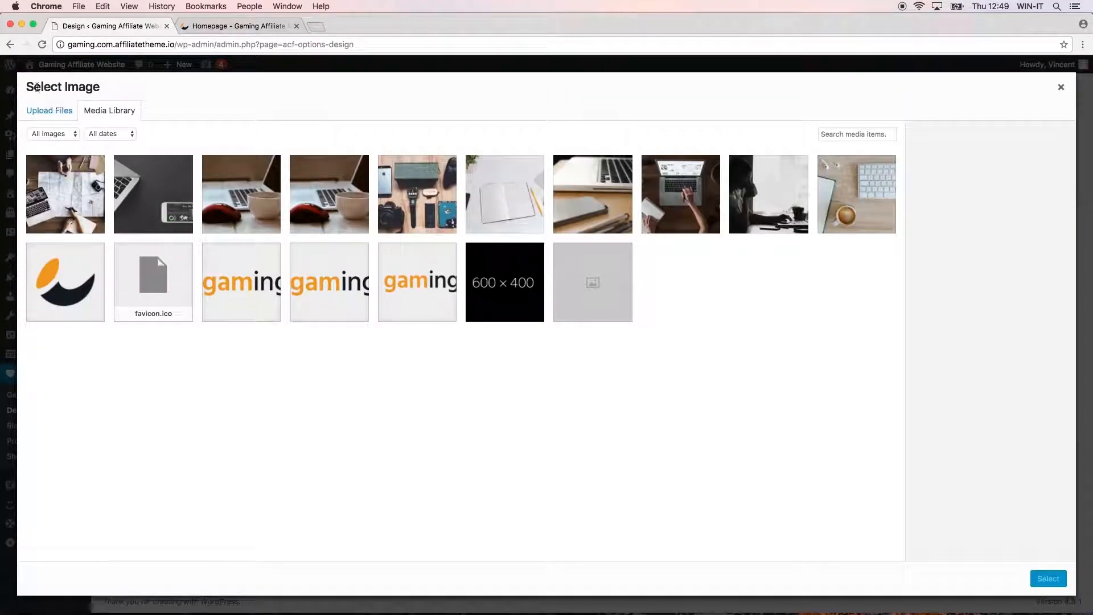
{"action": "left_click", "coordinate": [60, 112]}
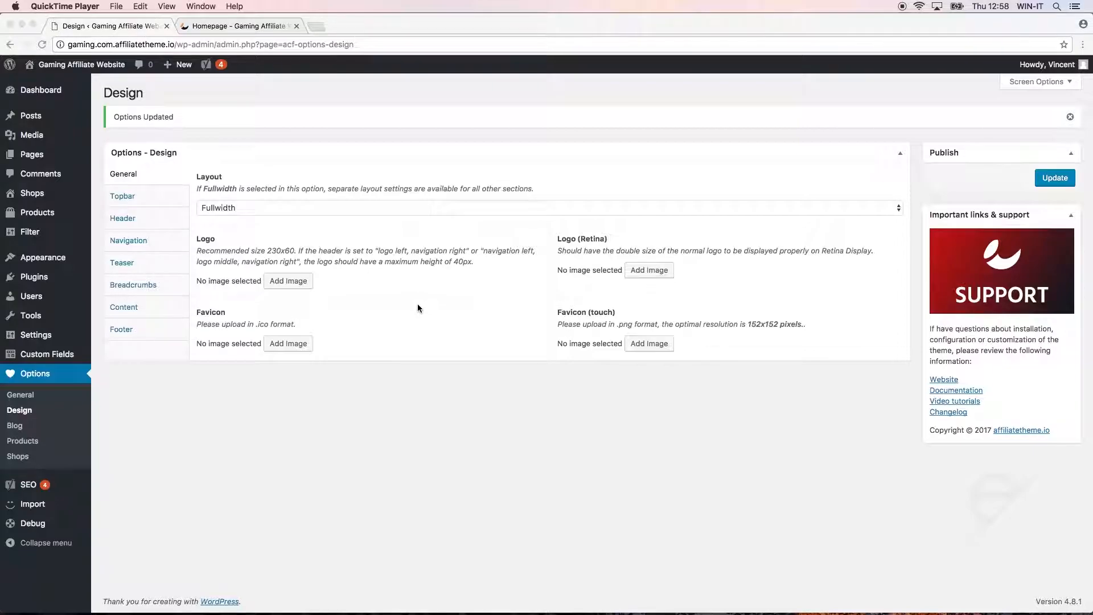
{"action": "left_click", "coordinate": [290, 282]}
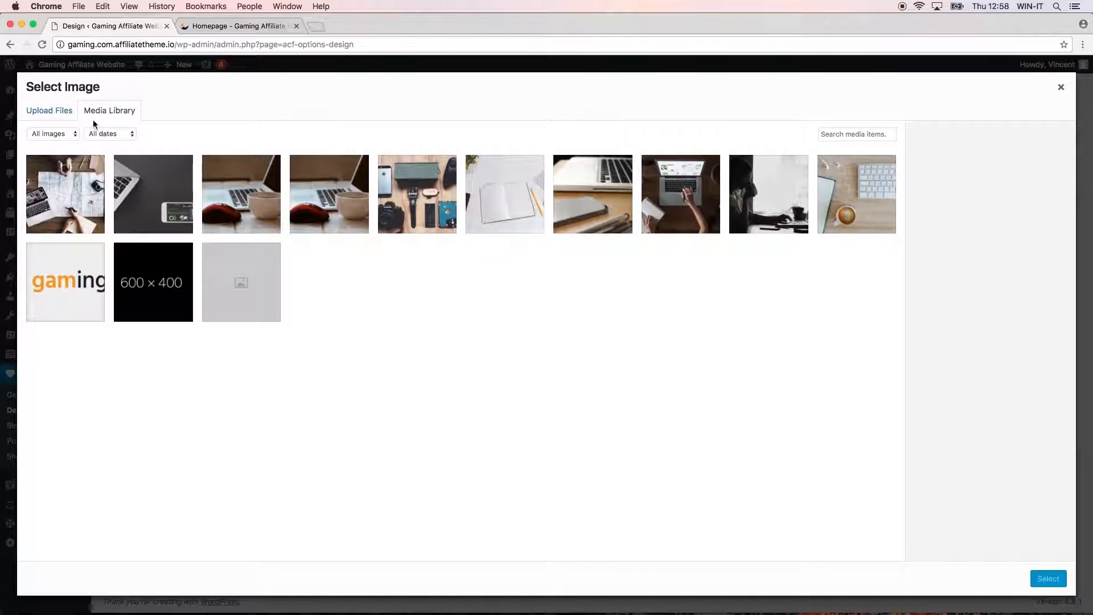
{"action": "left_click", "coordinate": [66, 118]}
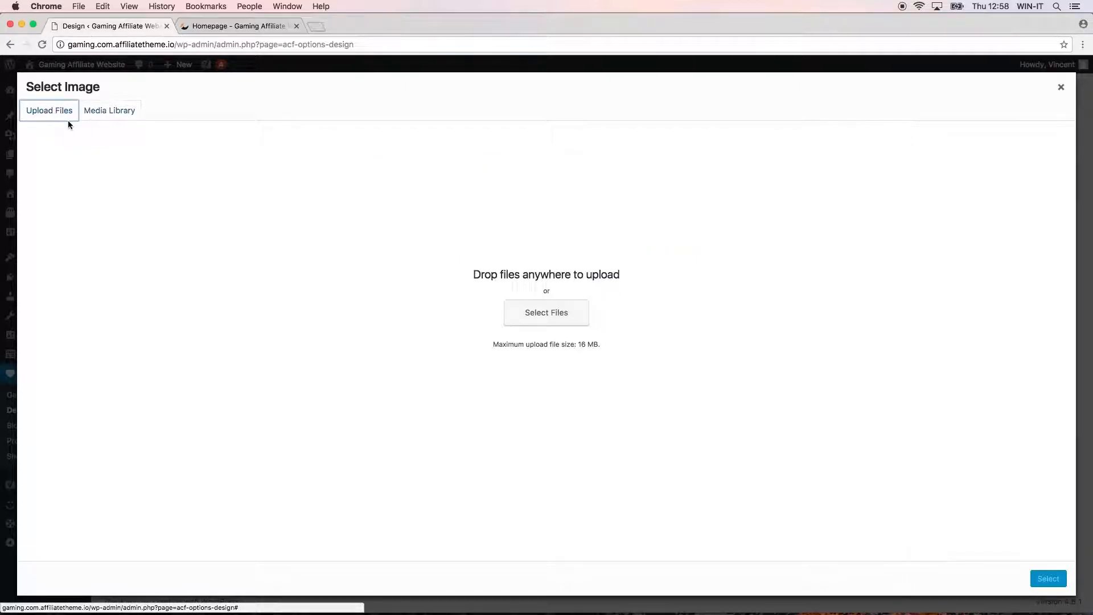
{"action": "left_click", "coordinate": [610, 331]}
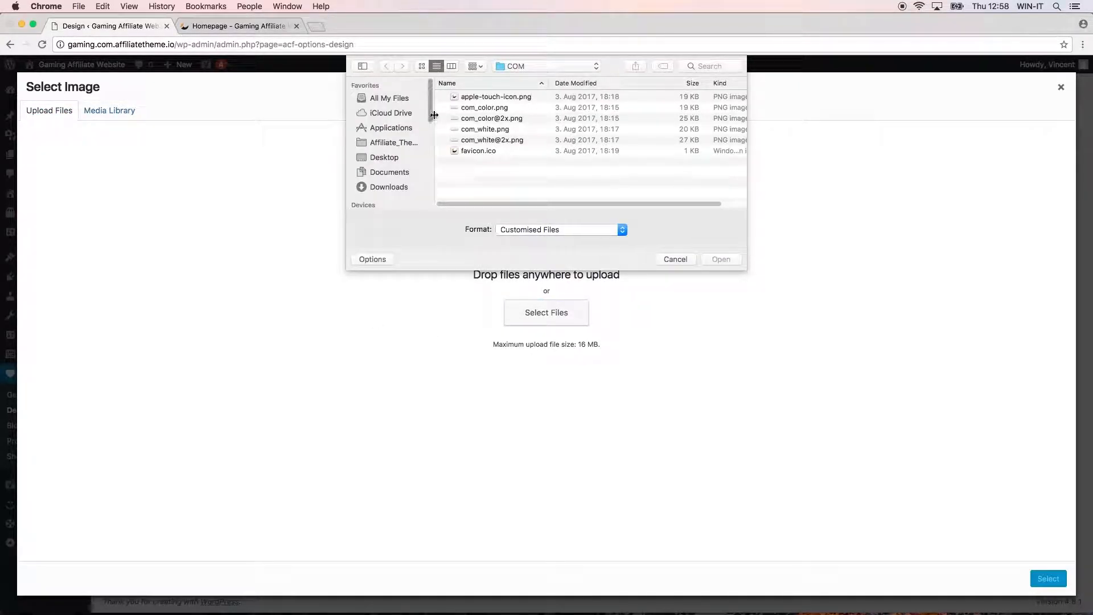
{"action": "left_click", "coordinate": [502, 110]}
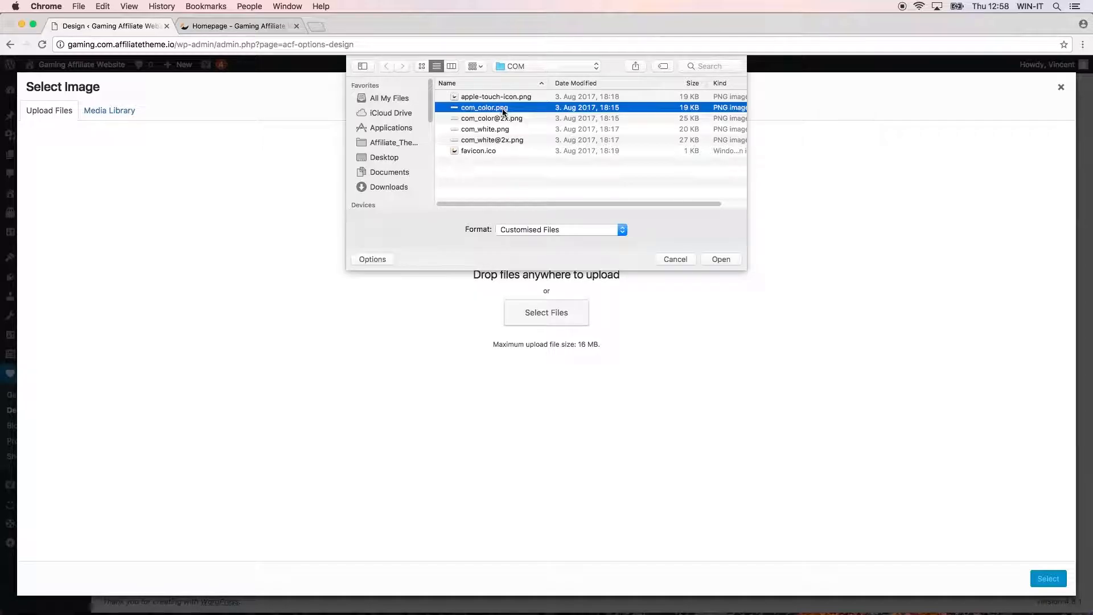
{"action": "left_click", "coordinate": [735, 262]}
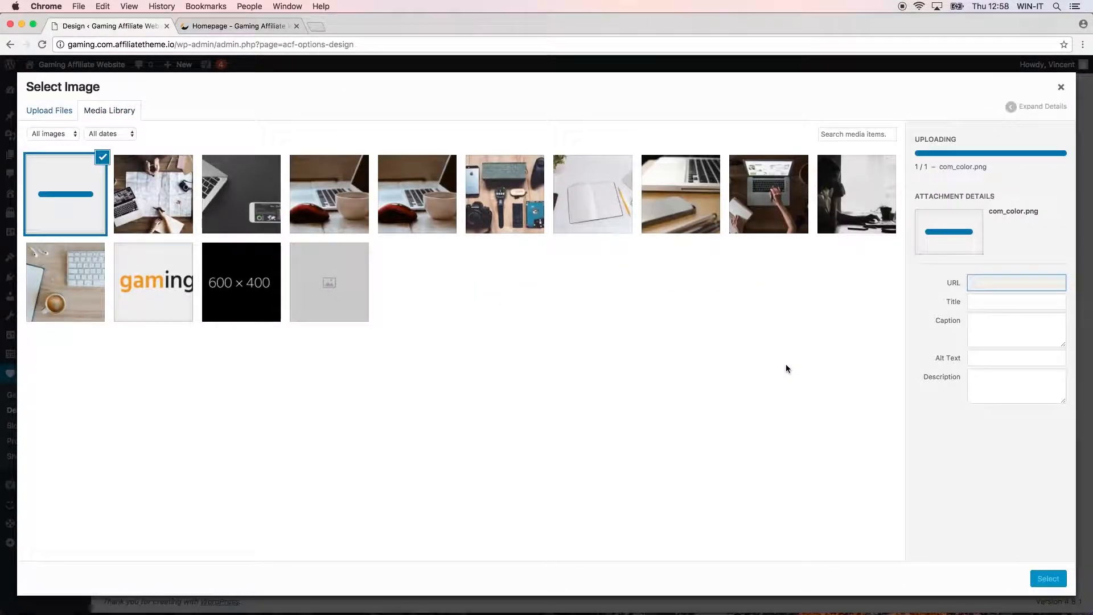
{"action": "left_click", "coordinate": [1047, 580]}
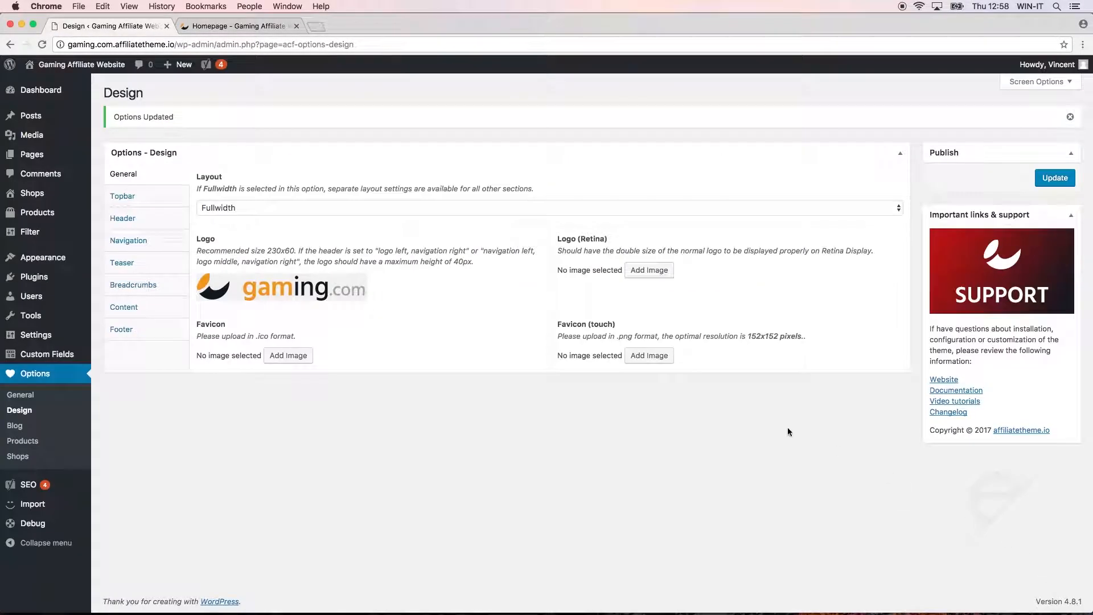
{"action": "left_click", "coordinate": [649, 270]}
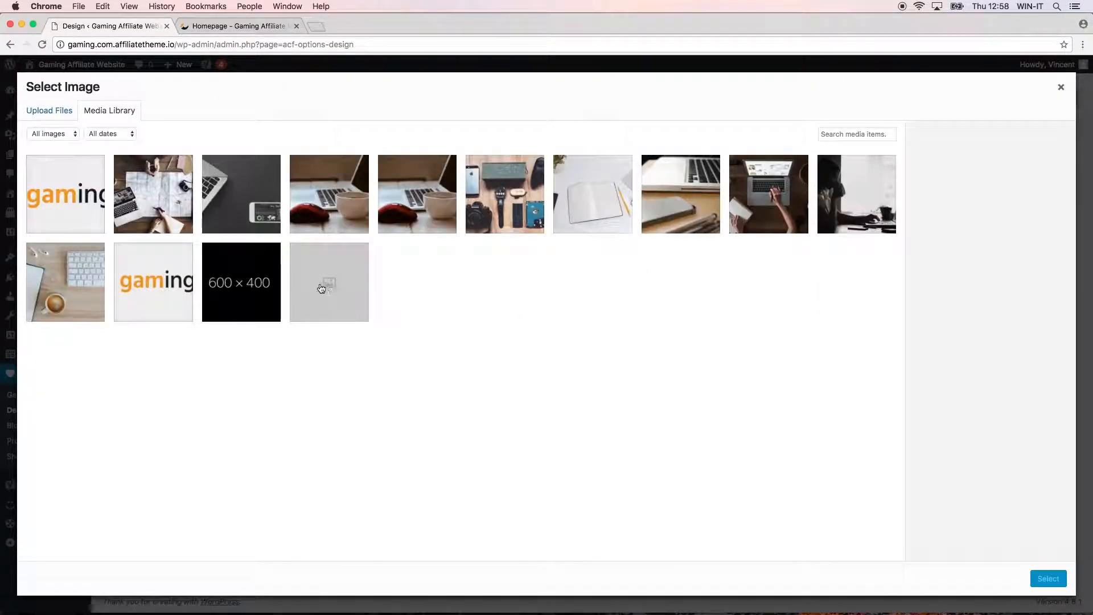
{"action": "left_click", "coordinate": [49, 111]}
{"action": "left_click", "coordinate": [561, 312]}
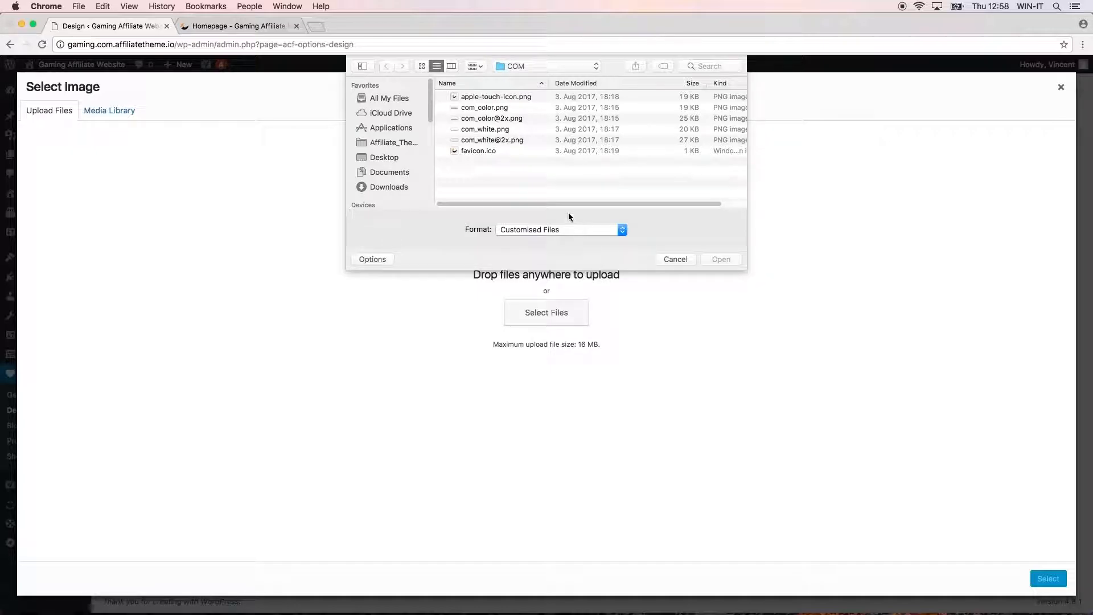
{"action": "left_click", "coordinate": [520, 98]}
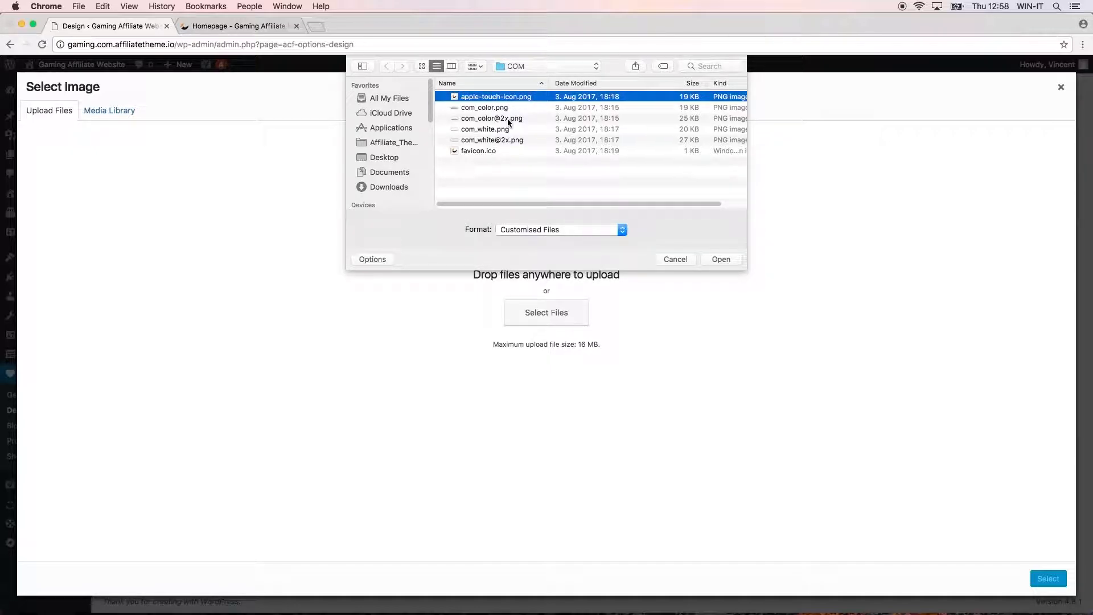
{"action": "left_click", "coordinate": [505, 117]}
{"action": "left_click", "coordinate": [725, 262]}
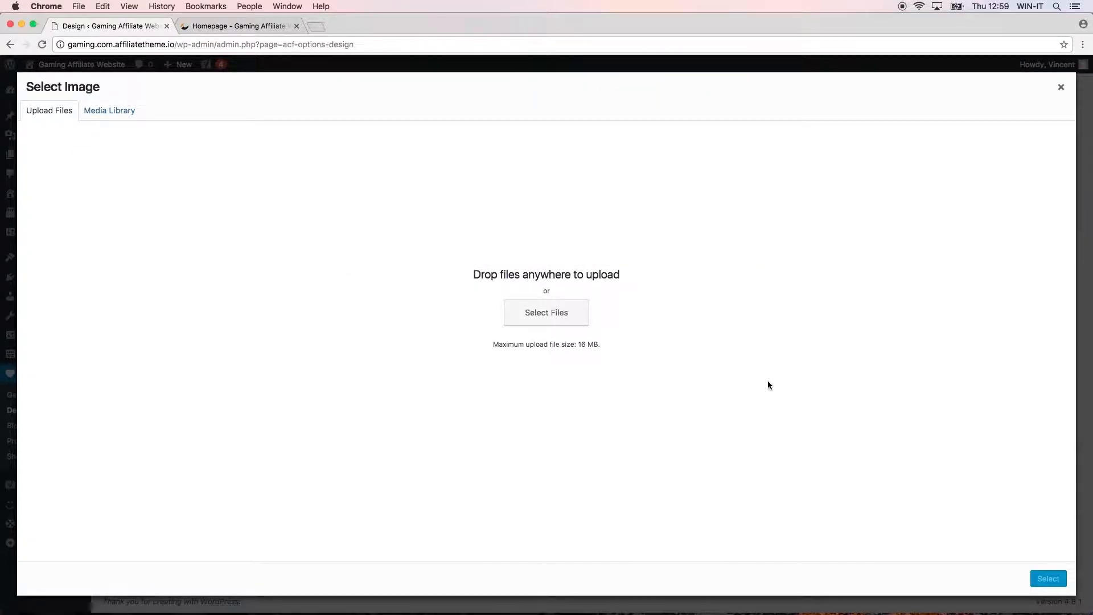
{"action": "left_click", "coordinate": [1048, 578]}
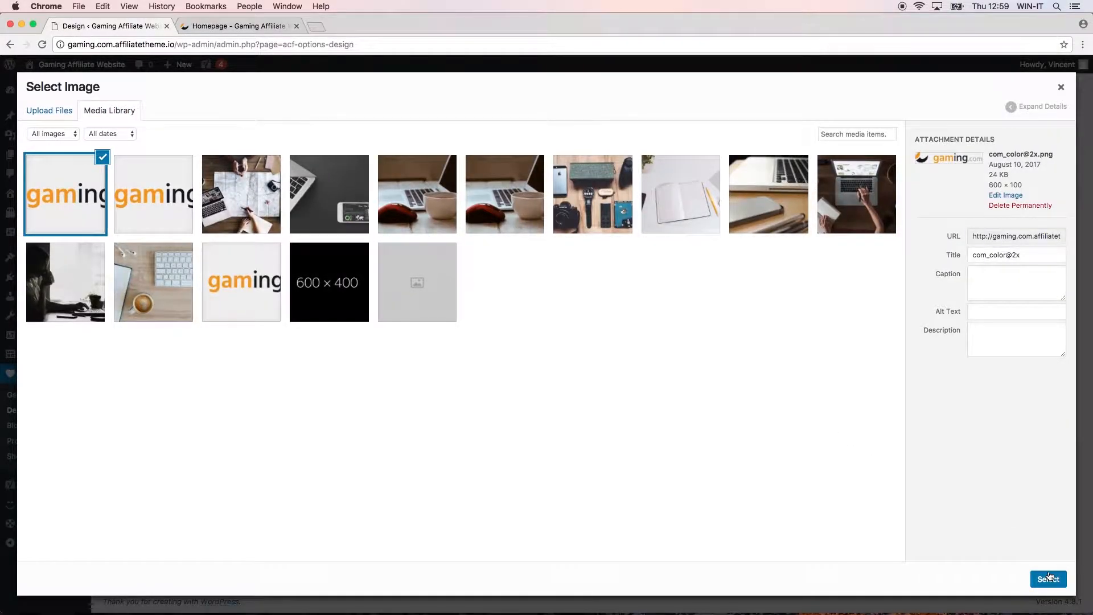
- Upload favicon.ico from the COM folder as the favicon, closing the homepage tab along the way
{"action": "left_click", "coordinate": [298, 373]}
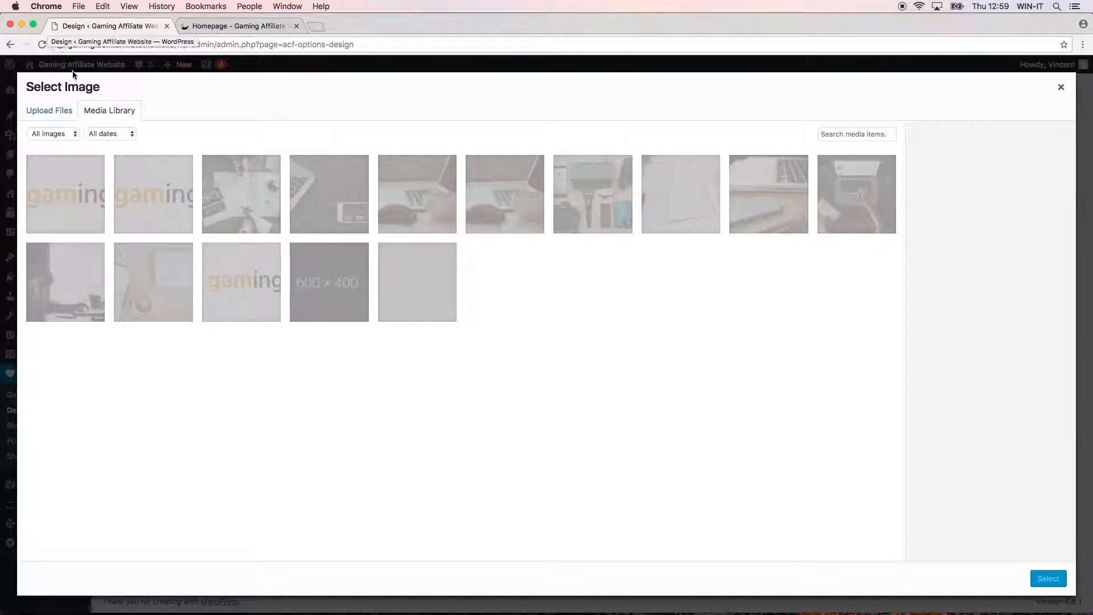
{"action": "left_click", "coordinate": [296, 26]}
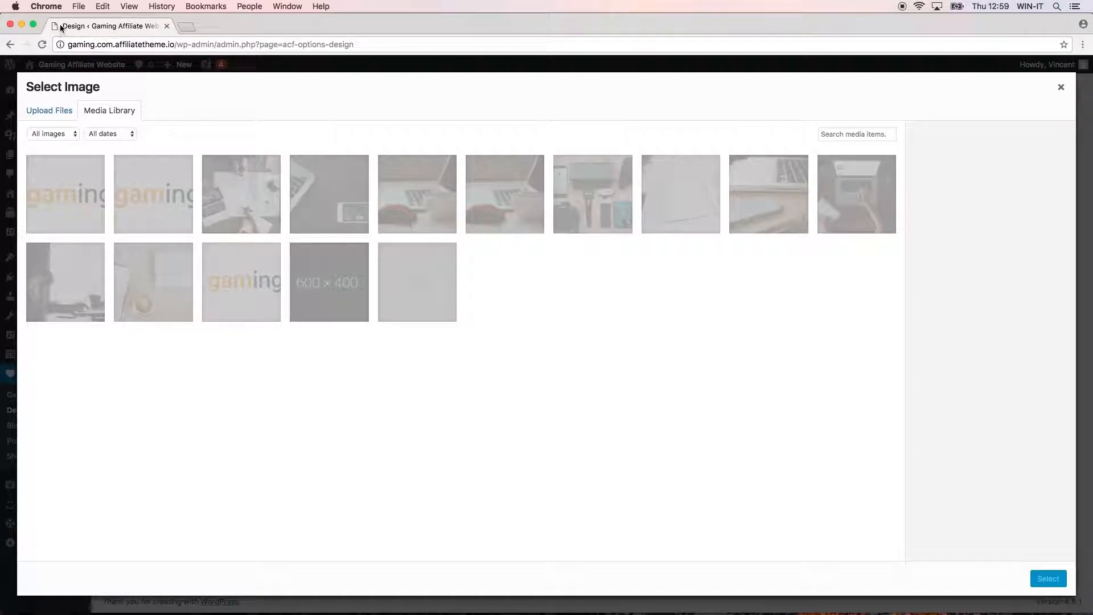
{"action": "left_click", "coordinate": [63, 116]}
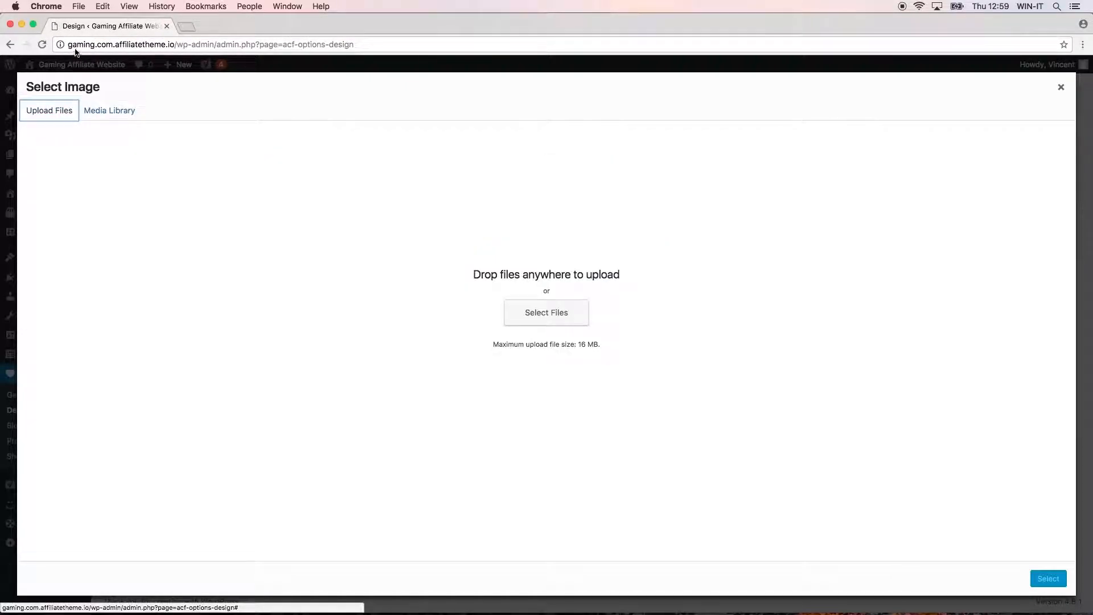
{"action": "left_click", "coordinate": [568, 325]}
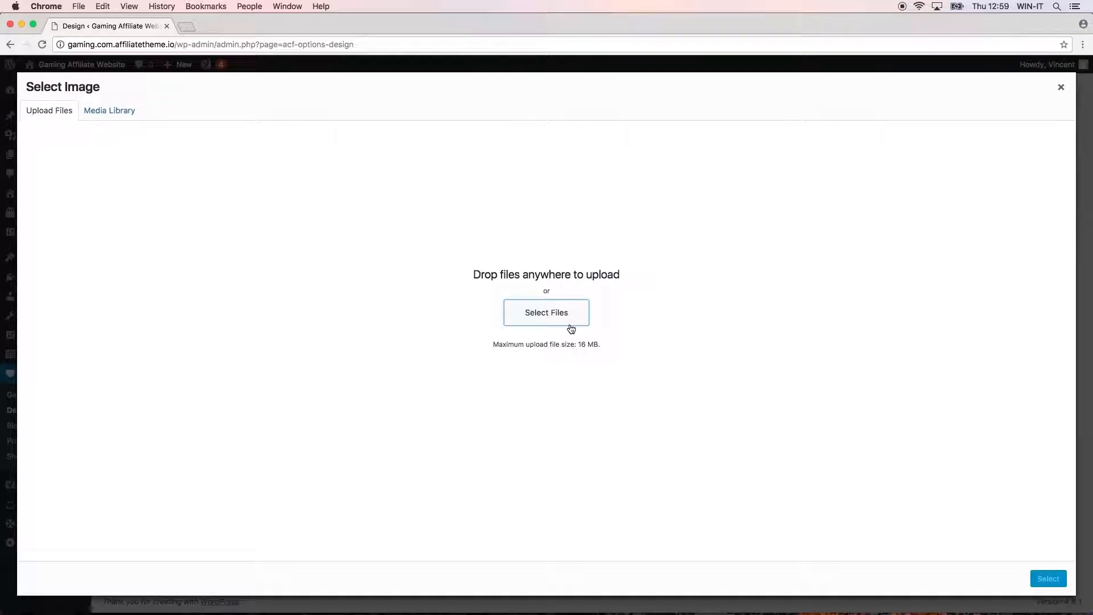
{"action": "left_click", "coordinate": [495, 152]}
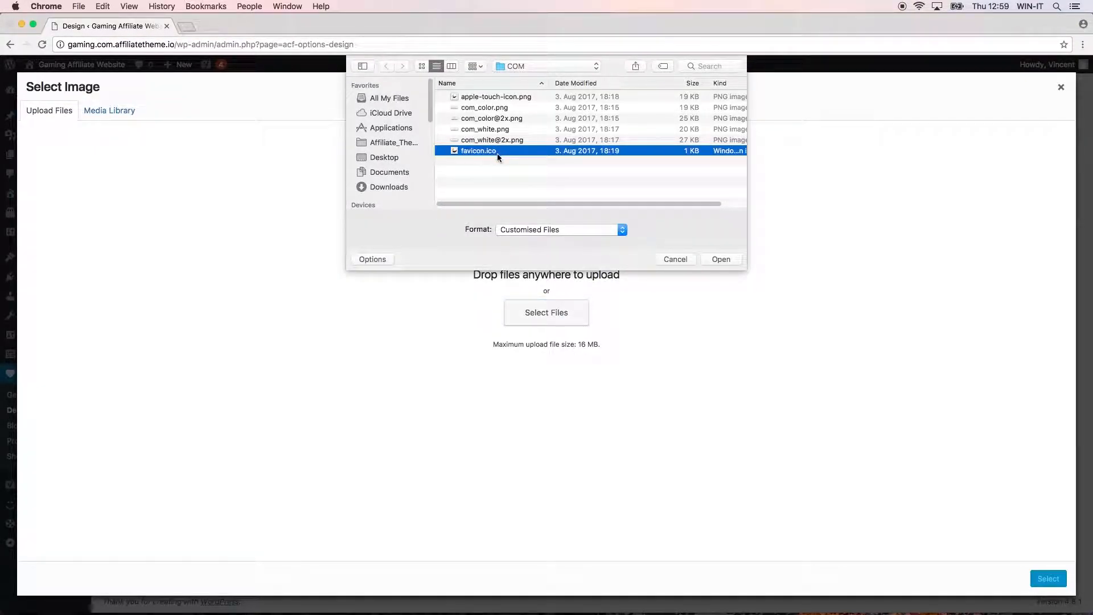
{"action": "left_click", "coordinate": [725, 258]}
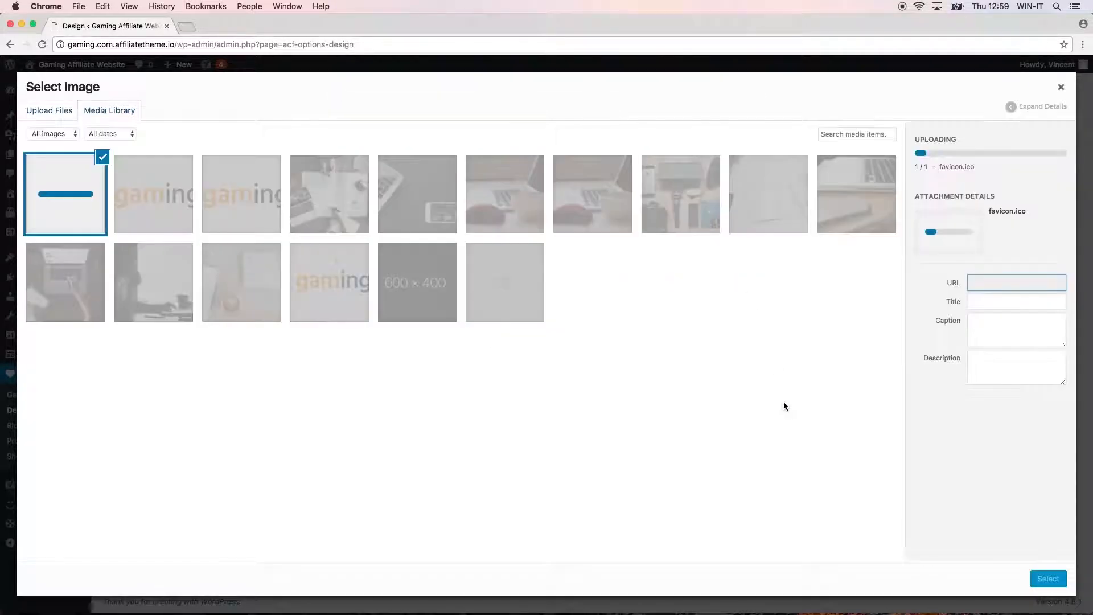
{"action": "left_click", "coordinate": [1059, 577]}
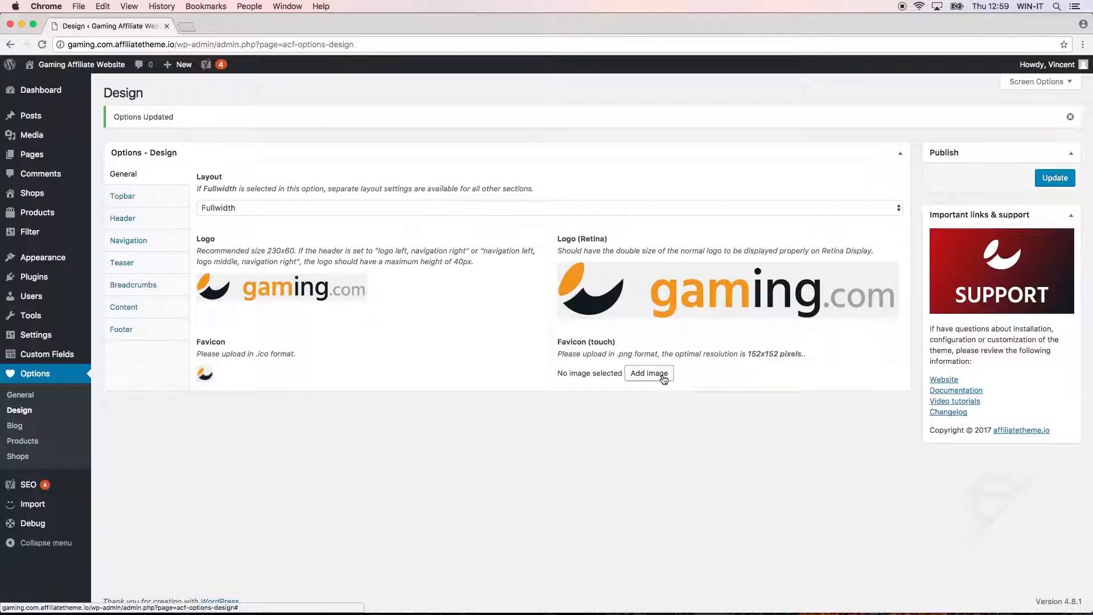
- Upload apple-touch-icon.png from the COM folder, assign it as the touch favicon and save the design options
{"action": "left_click", "coordinate": [662, 374]}
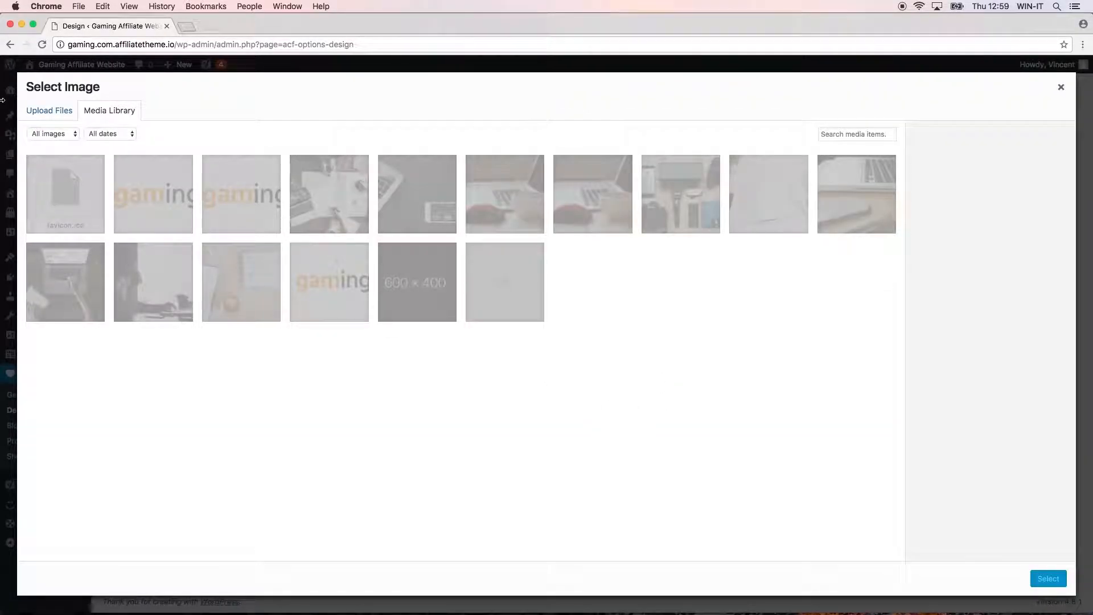
{"action": "left_click", "coordinate": [29, 110]}
{"action": "left_click", "coordinate": [520, 310]}
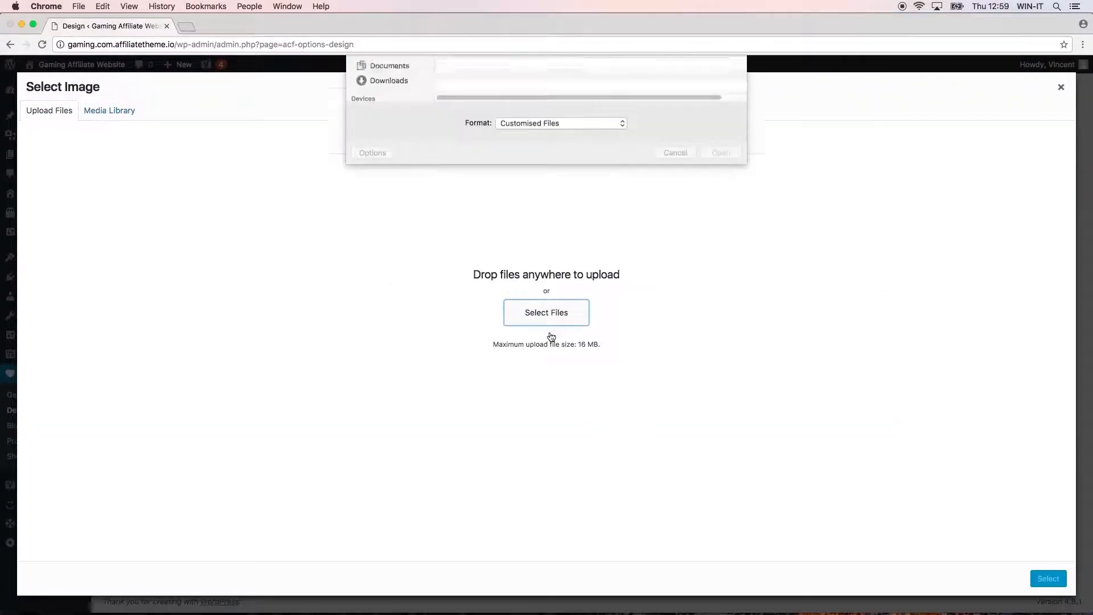
{"action": "left_click", "coordinate": [512, 101]}
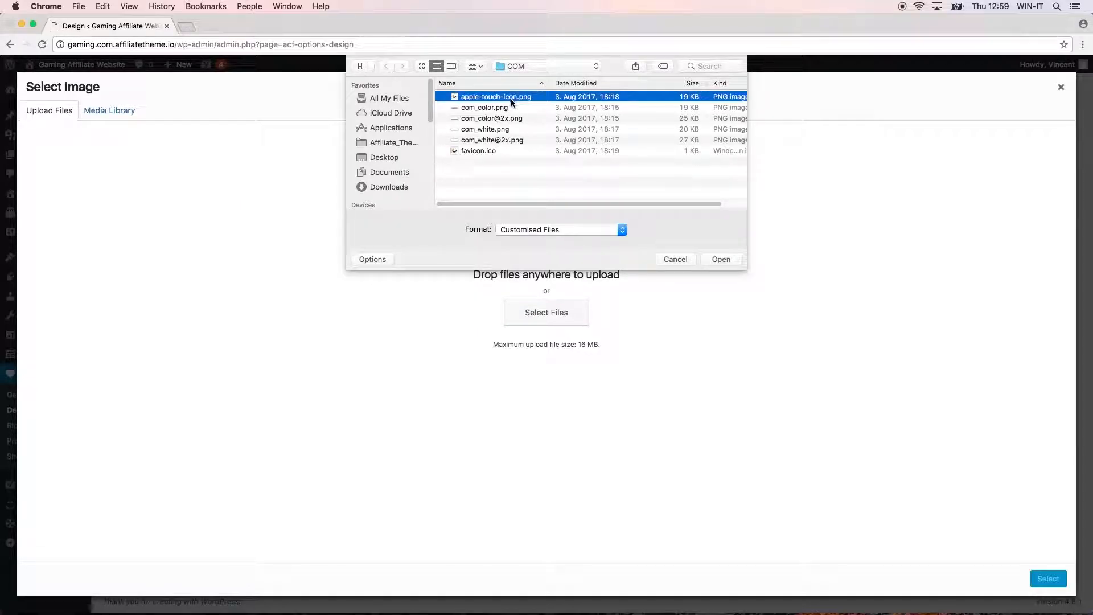
{"action": "left_click", "coordinate": [718, 260]}
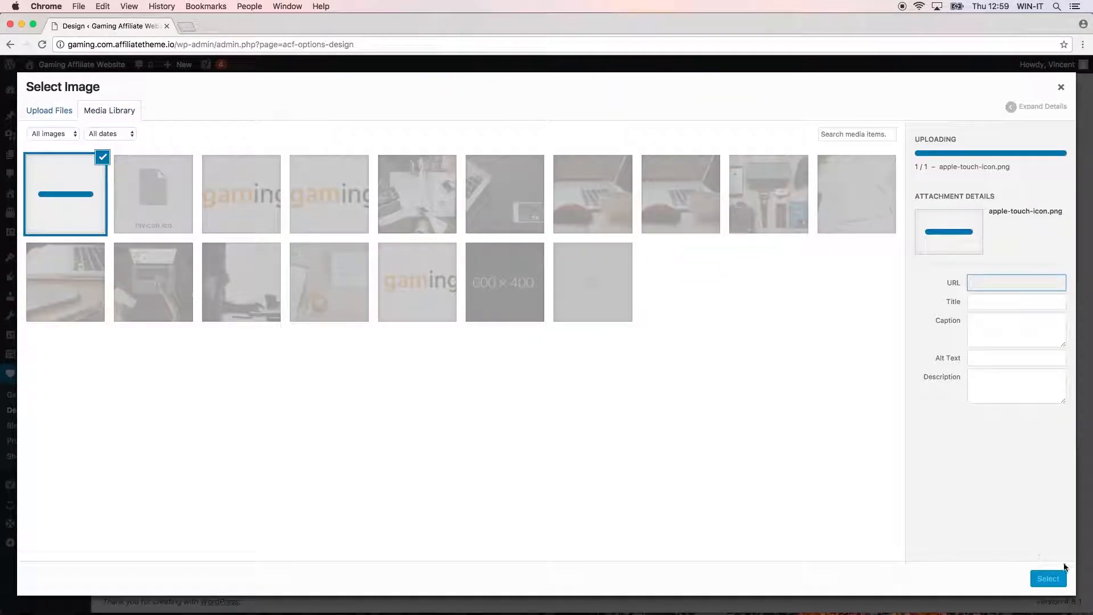
{"action": "left_click", "coordinate": [1055, 578]}
{"action": "left_click", "coordinate": [1054, 177]}
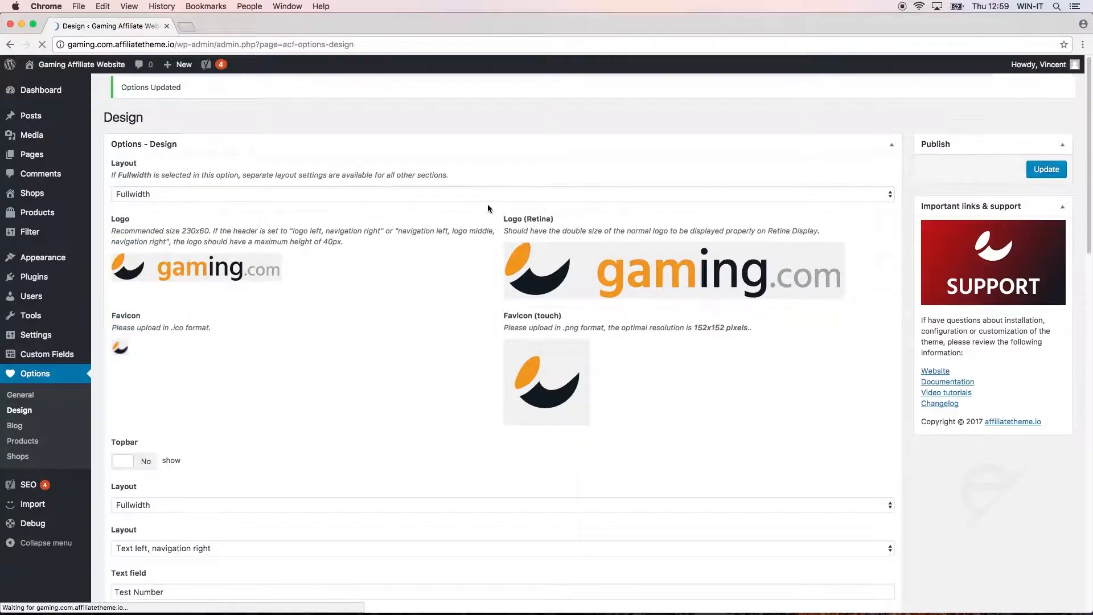
- Open the website's homepage in a separate tab and view its header area
{"action": "left_click", "coordinate": [110, 68], "text": "super"}
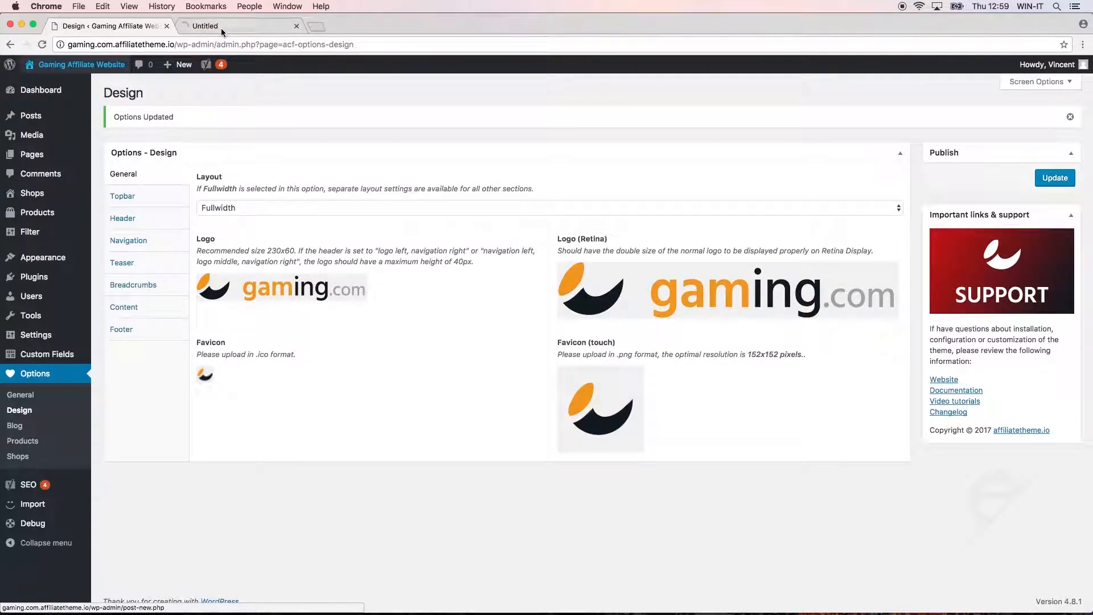
{"action": "left_click", "coordinate": [221, 28]}
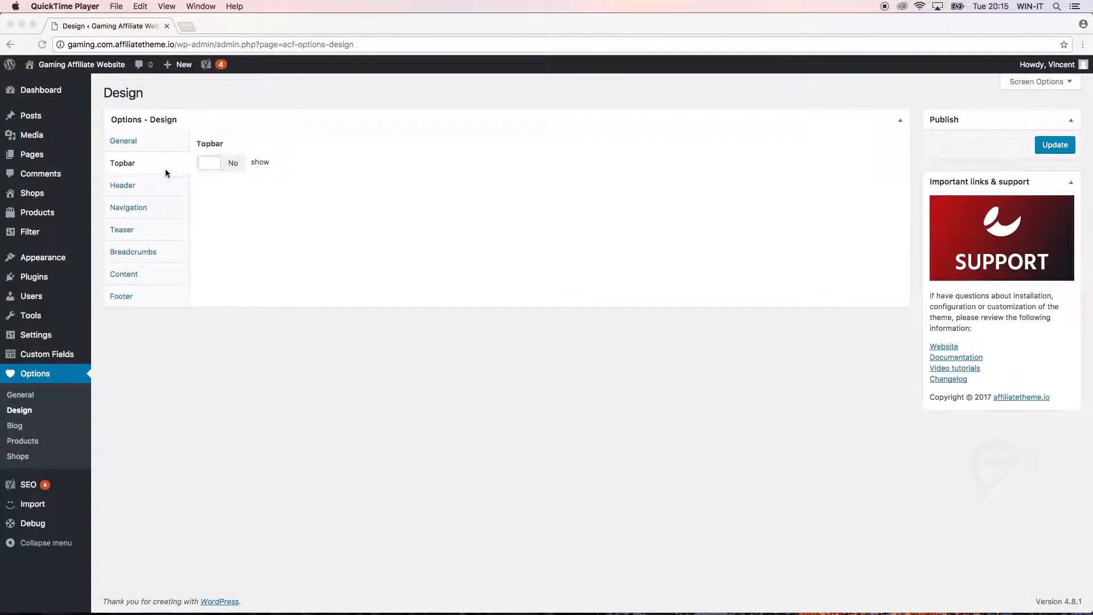
{"action": "left_click", "coordinate": [231, 186]}
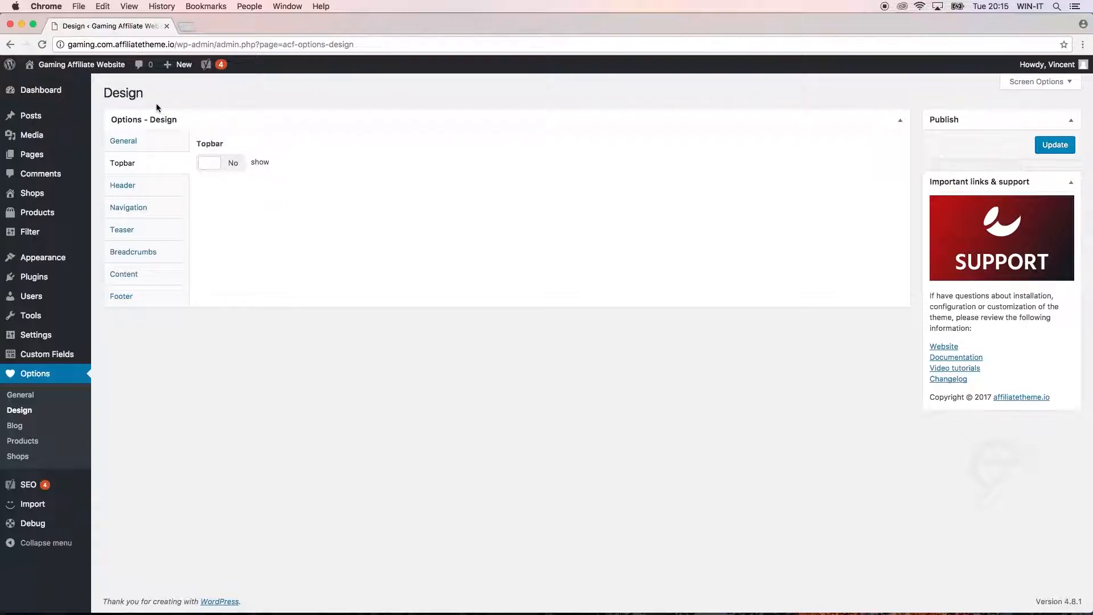
{"action": "left_click", "coordinate": [116, 68], "text": "super"}
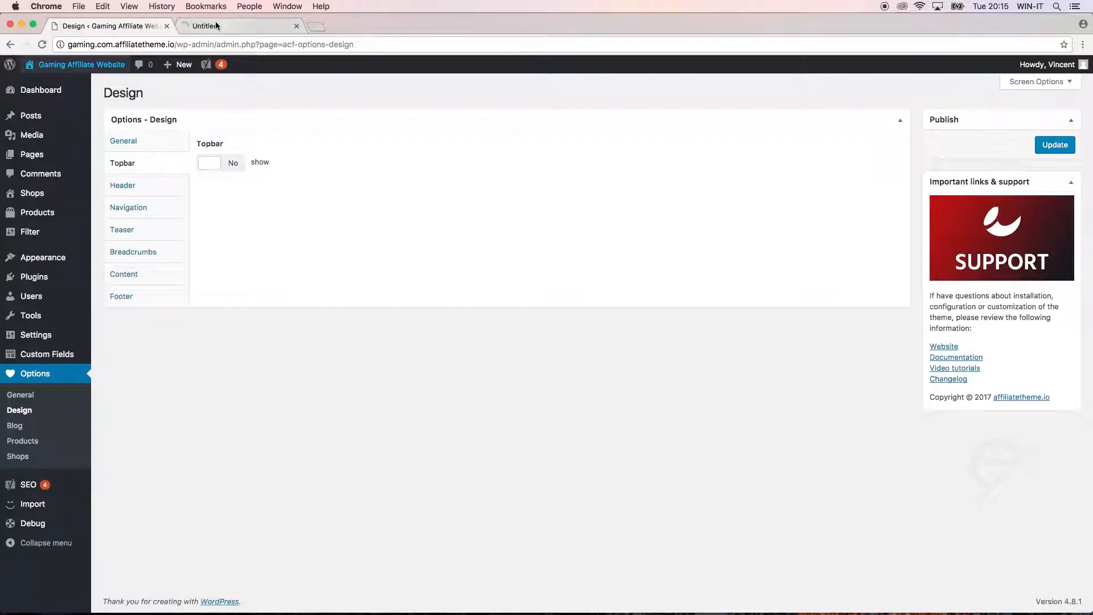
{"action": "left_click", "coordinate": [215, 22]}
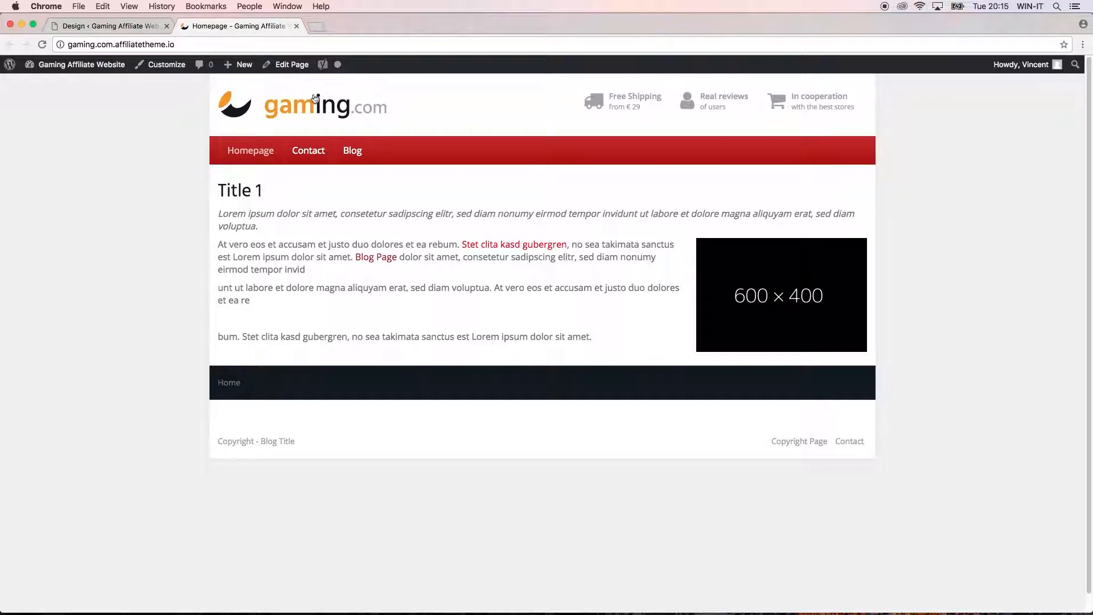
- Switch on the topbar in the design options and save the change
{"action": "left_click", "coordinate": [109, 26]}
{"action": "left_click", "coordinate": [226, 167]}
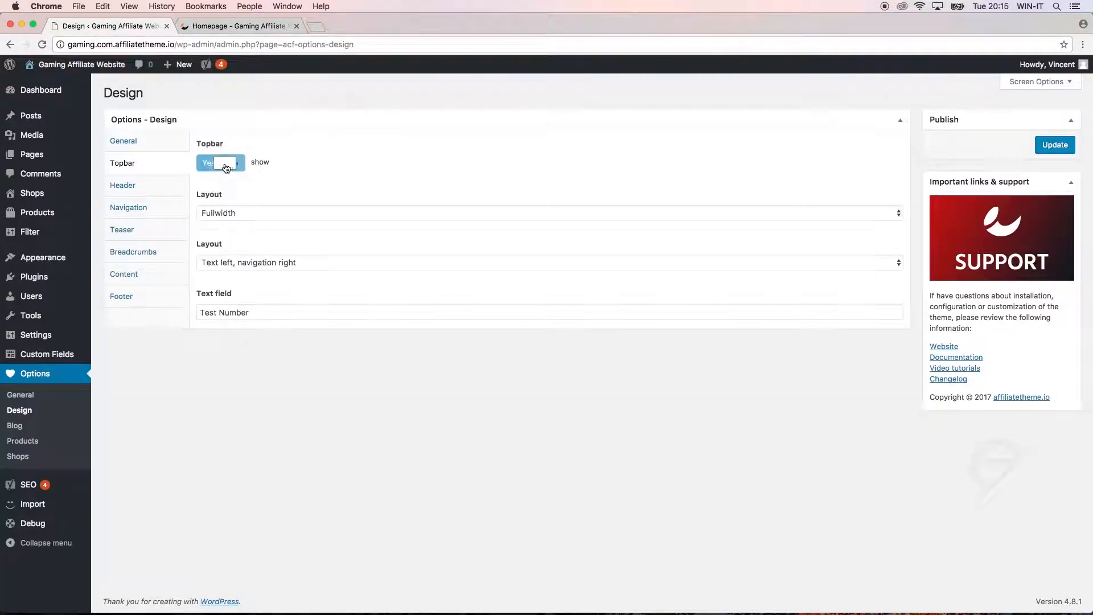
{"action": "left_click", "coordinate": [1059, 149]}
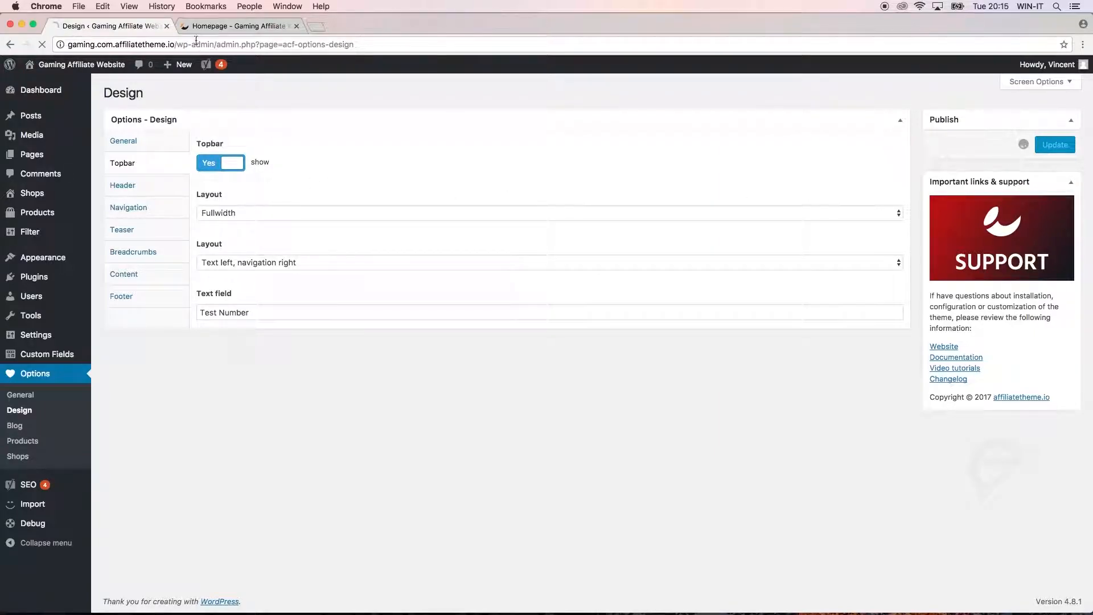
- Reload the homepage and examine the topbar text above the logo
{"action": "left_click", "coordinate": [210, 26]}
{"action": "left_click", "coordinate": [42, 45]}
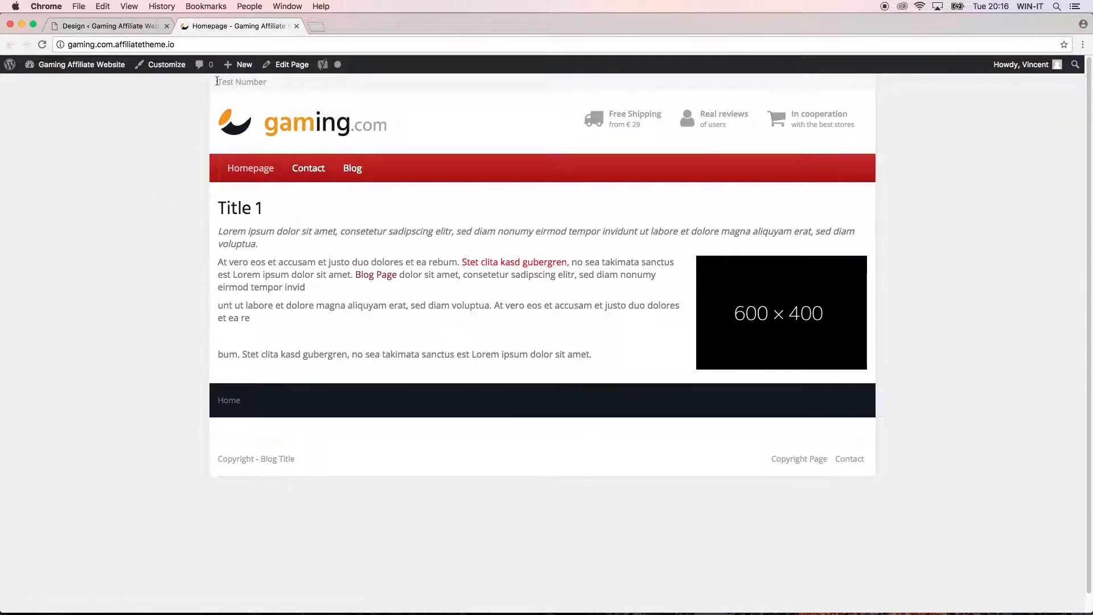
{"action": "left_click_drag", "start_coordinate": [217, 80], "coordinate": [273, 85]}
{"action": "left_click", "coordinate": [224, 84]}
{"action": "left_click", "coordinate": [139, 27]}
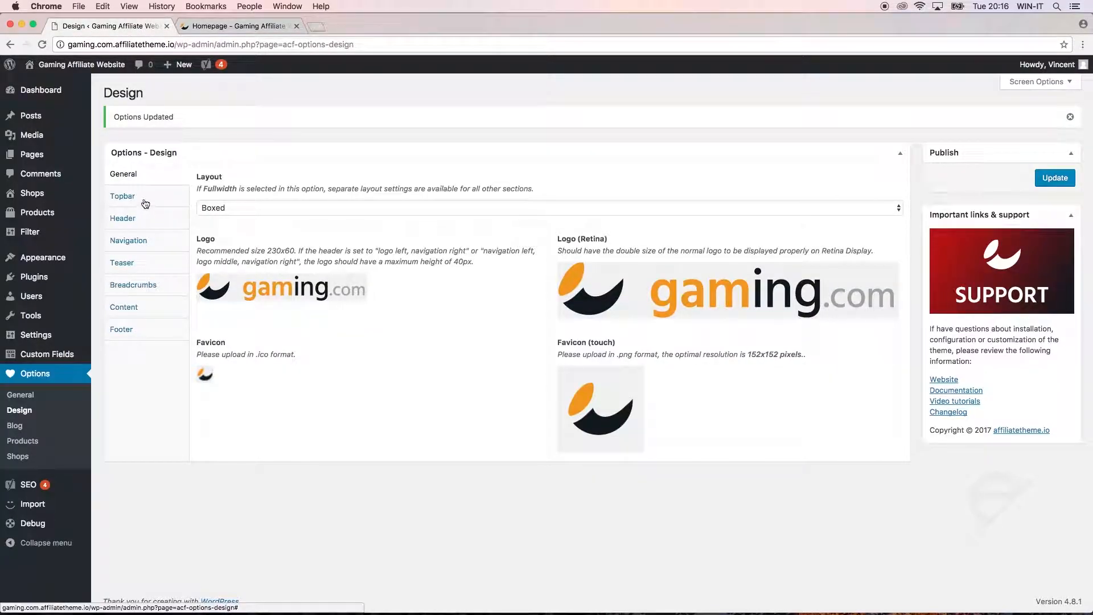
- Compare the topbar's "Text left, navigation right" layout and text field with the homepage, and save the design options
{"action": "left_click", "coordinate": [145, 203]}
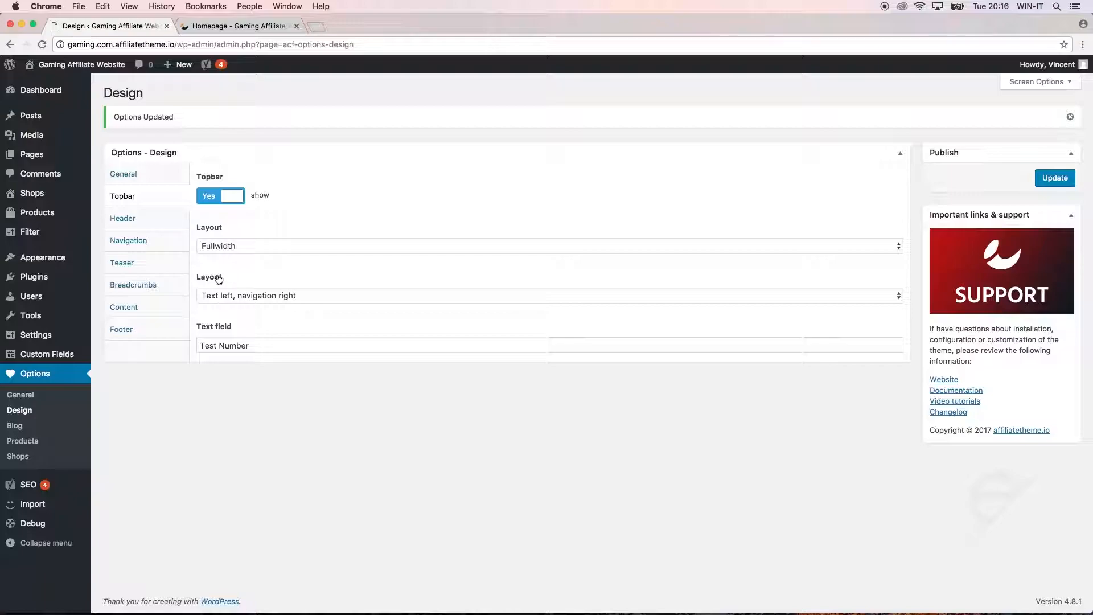
{"action": "left_click", "coordinate": [236, 298]}
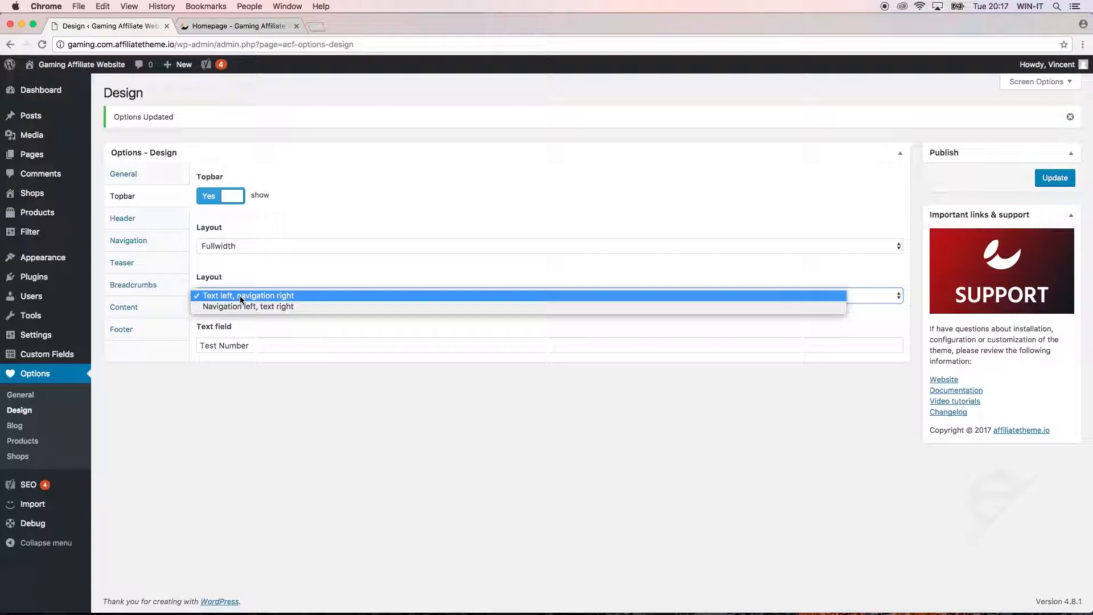
{"action": "left_click", "coordinate": [261, 25]}
{"action": "left_click", "coordinate": [262, 26]}
{"action": "left_click_drag", "start_coordinate": [214, 149], "coordinate": [200, 164]}
{"action": "left_click", "coordinate": [420, 205]}
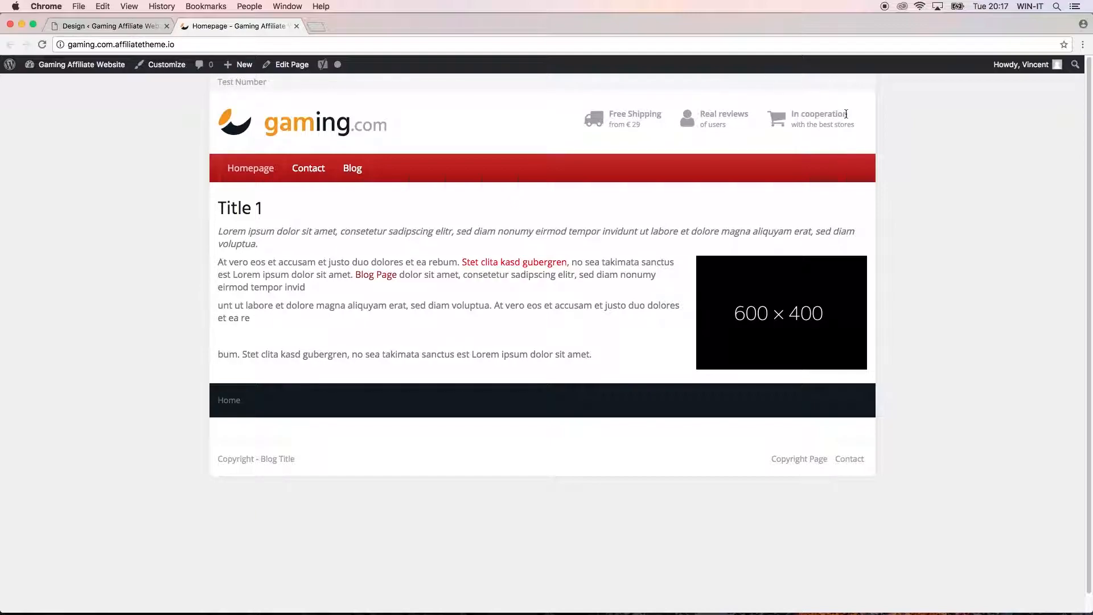
{"action": "left_click", "coordinate": [109, 27]}
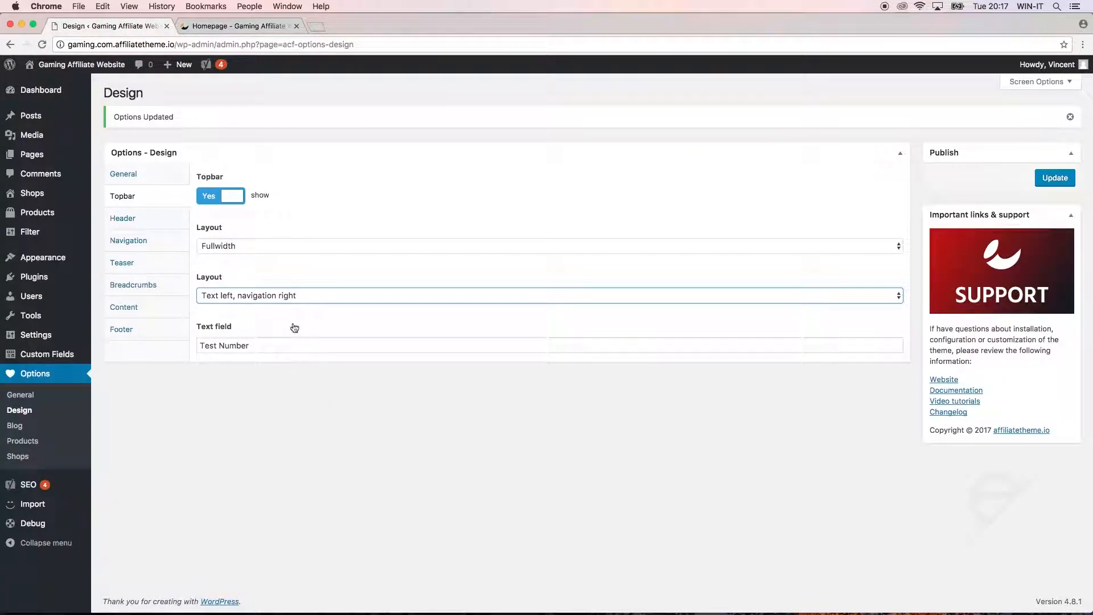
{"action": "left_click", "coordinate": [279, 347]}
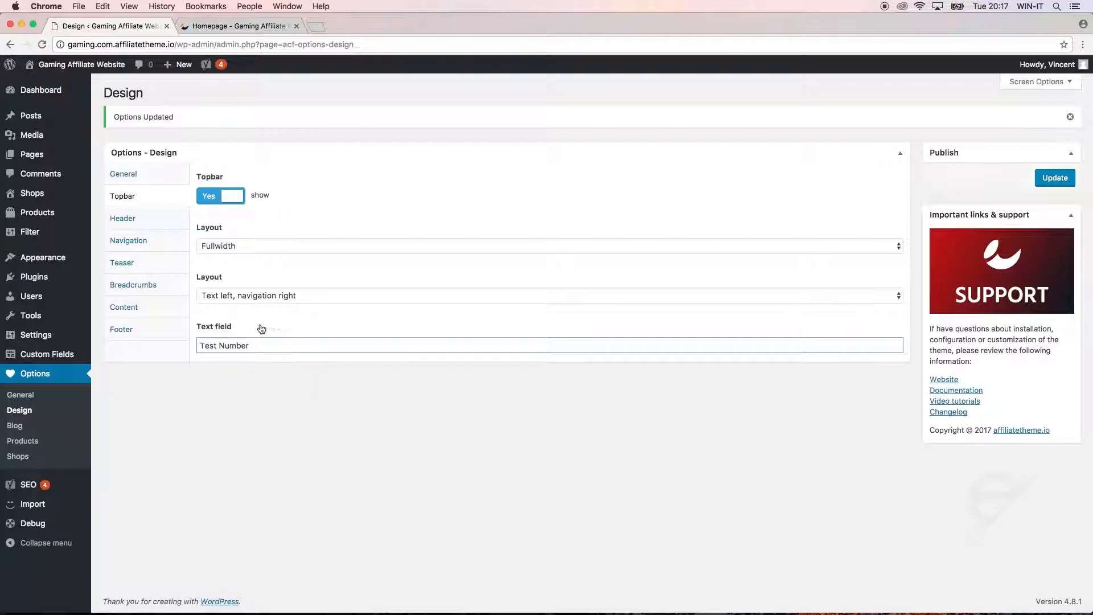
{"action": "left_click", "coordinate": [1057, 179]}
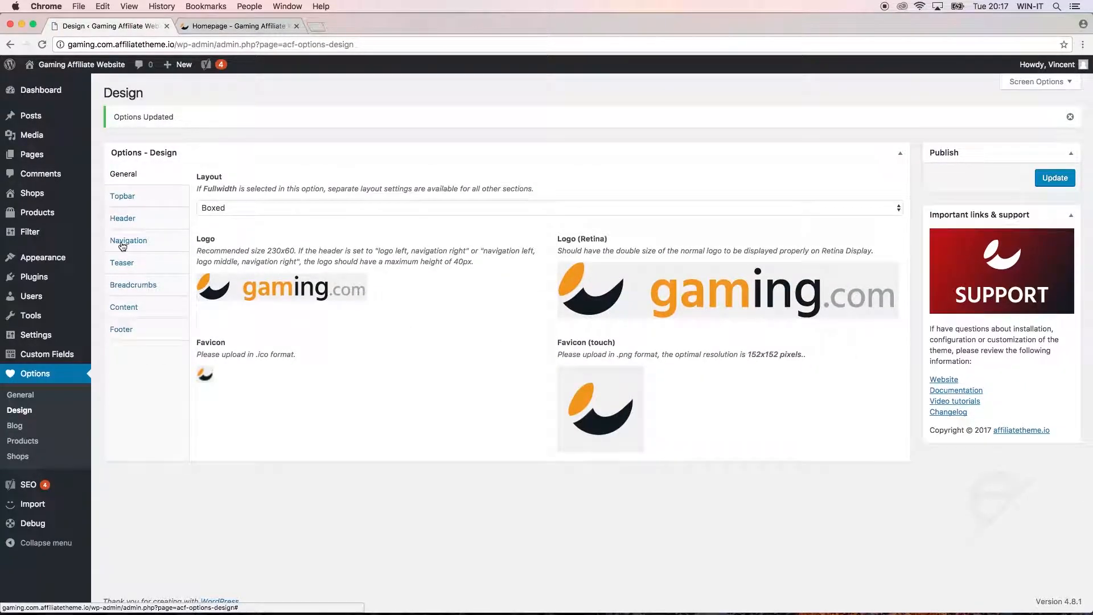
- Create a new WordPress navigation menu named TopBar
{"action": "mouse_move", "coordinate": [69, 260]}
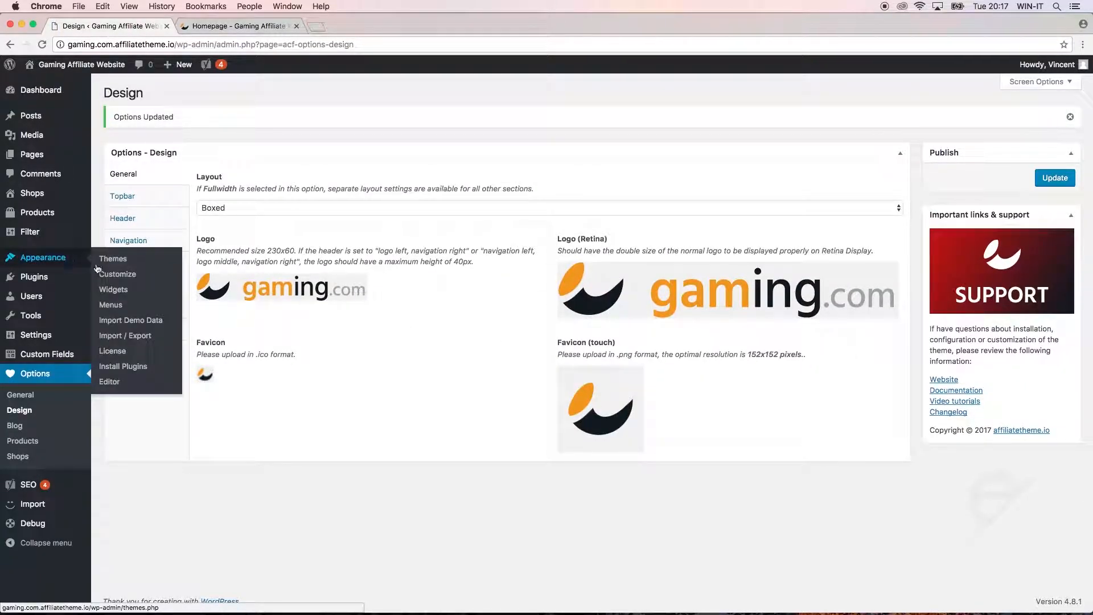
{"action": "left_click", "coordinate": [118, 310]}
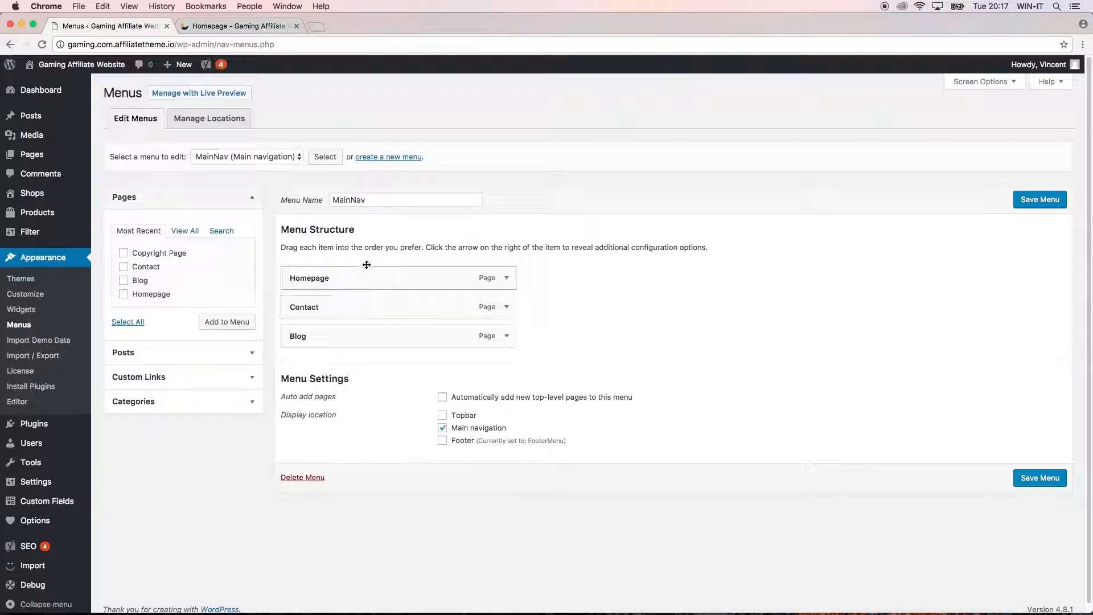
{"action": "left_click", "coordinate": [381, 157]}
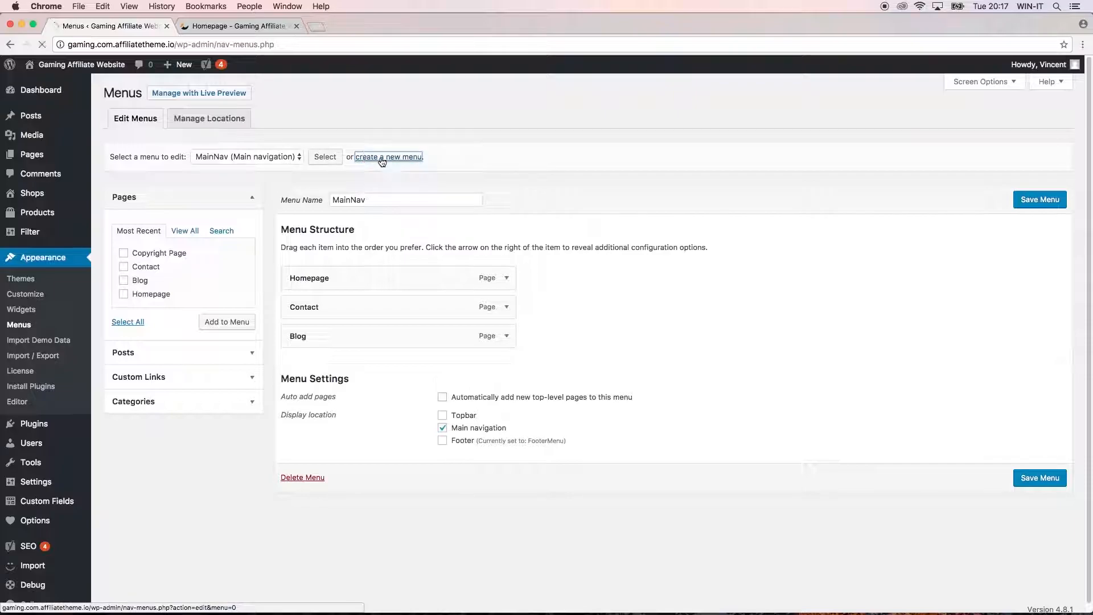
{"action": "left_click", "coordinate": [377, 204]}
{"action": "type", "text": "TopBar"}
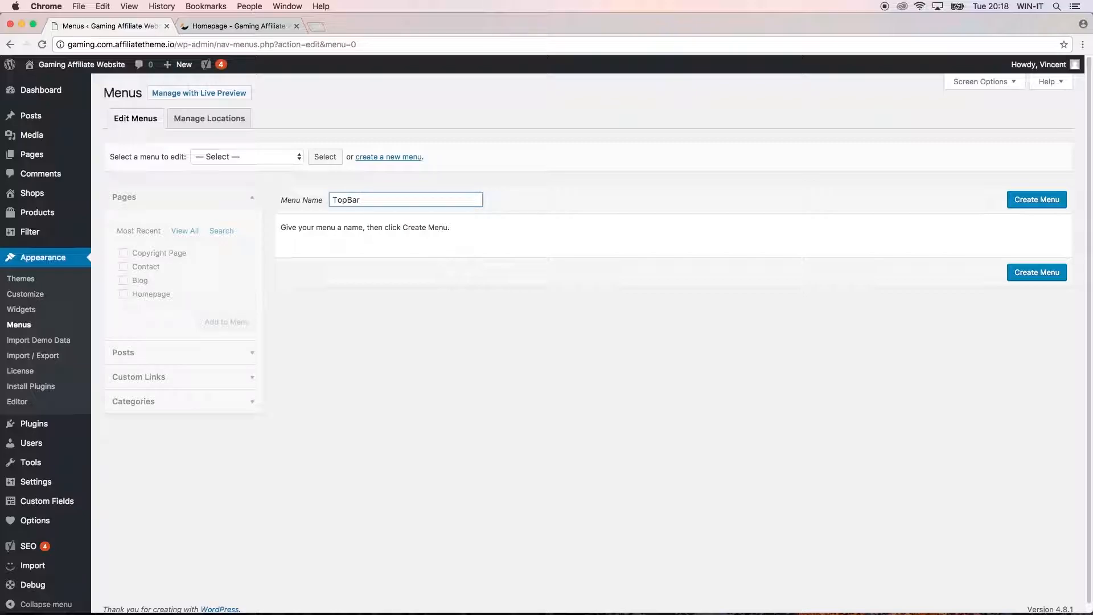
{"action": "left_click", "coordinate": [1044, 200]}
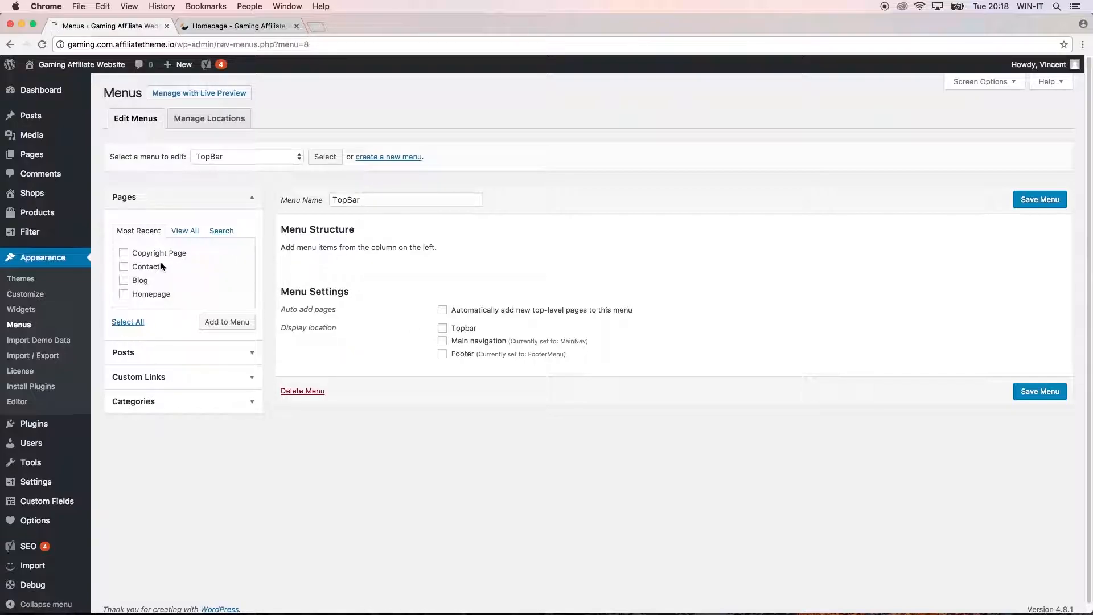
- Add the Contact and Blog pages to the TopBar menu, save it with the Topbar display location and reload the homepage
{"action": "left_click", "coordinate": [123, 267]}
{"action": "left_click", "coordinate": [124, 280]}
{"action": "left_click", "coordinate": [242, 326]}
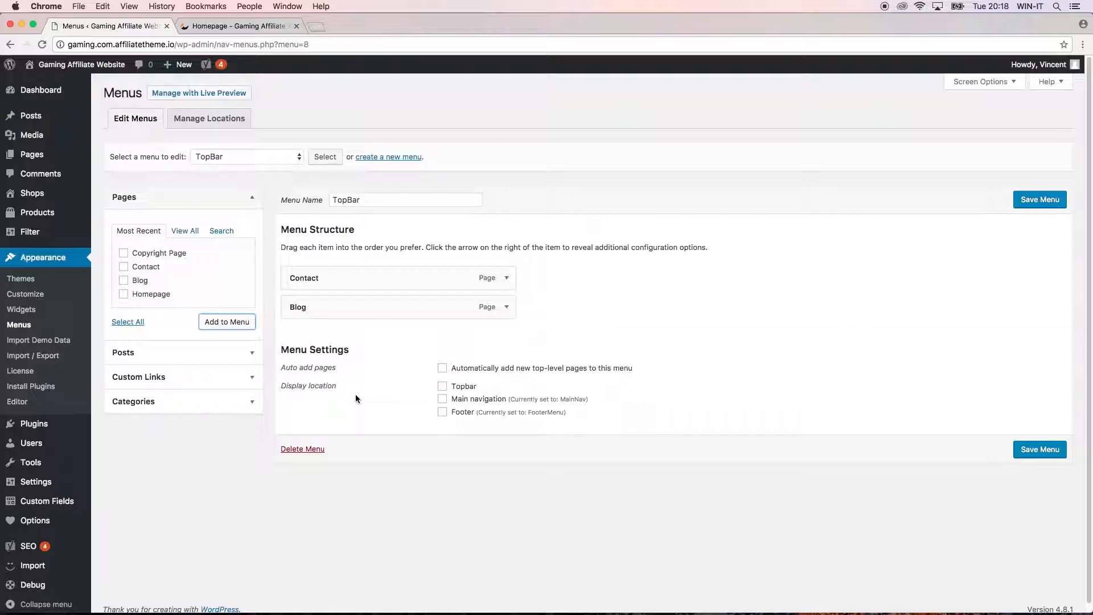
{"action": "left_click", "coordinate": [443, 387]}
{"action": "left_click", "coordinate": [1034, 456]}
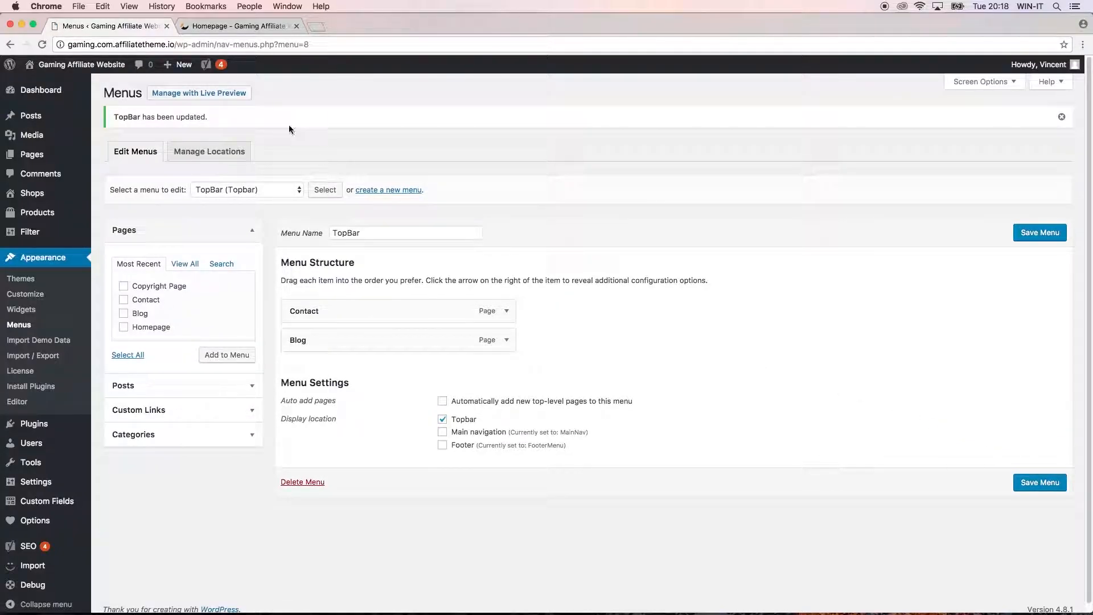
{"action": "left_click", "coordinate": [235, 28]}
{"action": "left_click", "coordinate": [42, 45]}
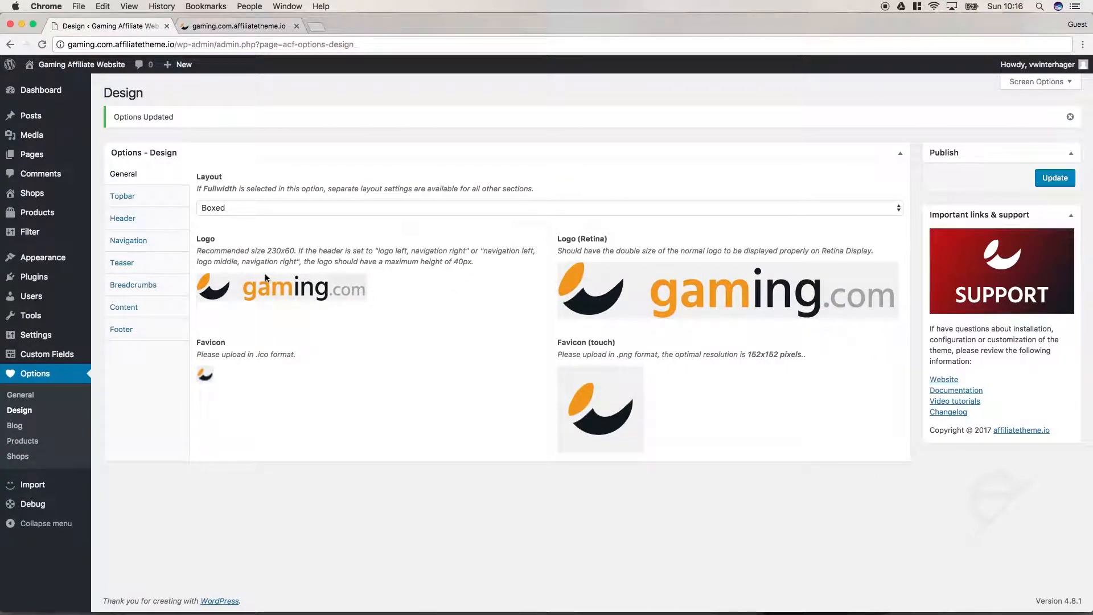
- Set the header to Fullwidth with the "Logo left, navigation right" layout, save the design options and reload the homepage
{"action": "left_click", "coordinate": [165, 227]}
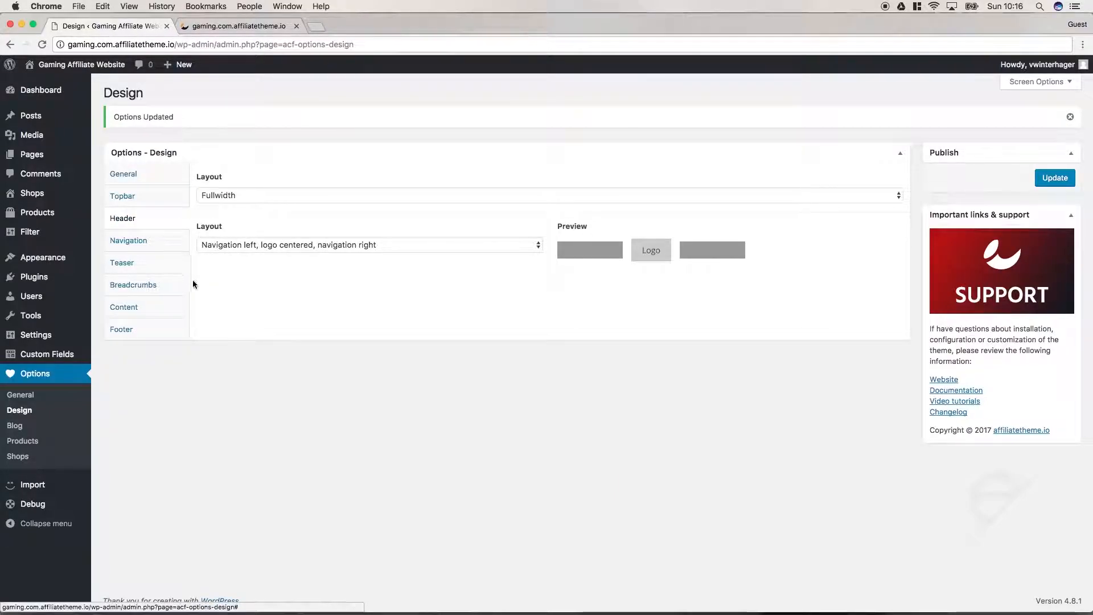
{"action": "left_click", "coordinate": [223, 195]}
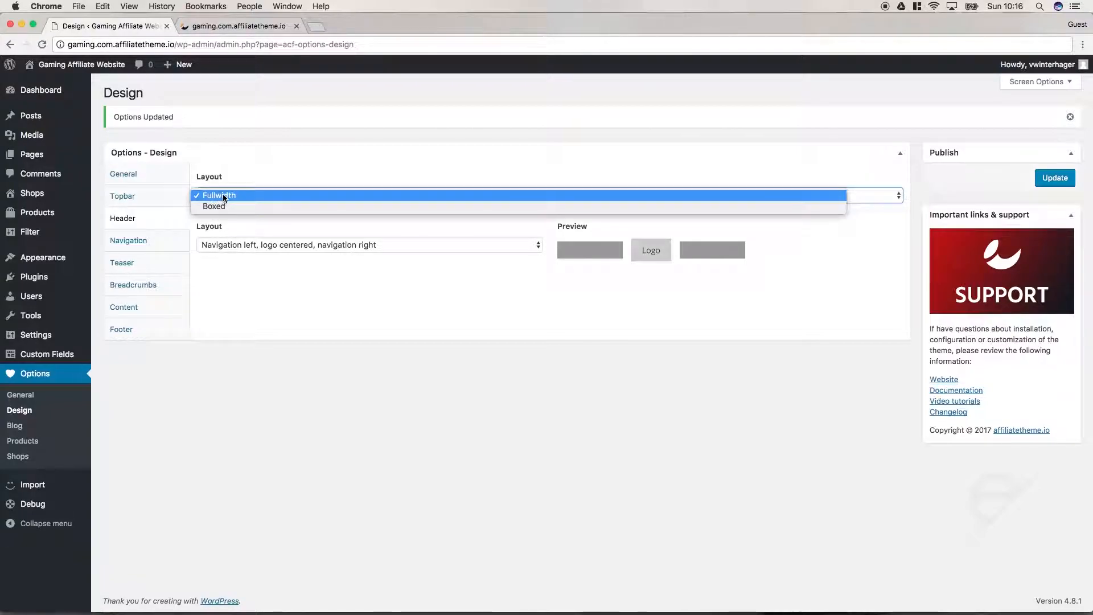
{"action": "left_click", "coordinate": [234, 195]}
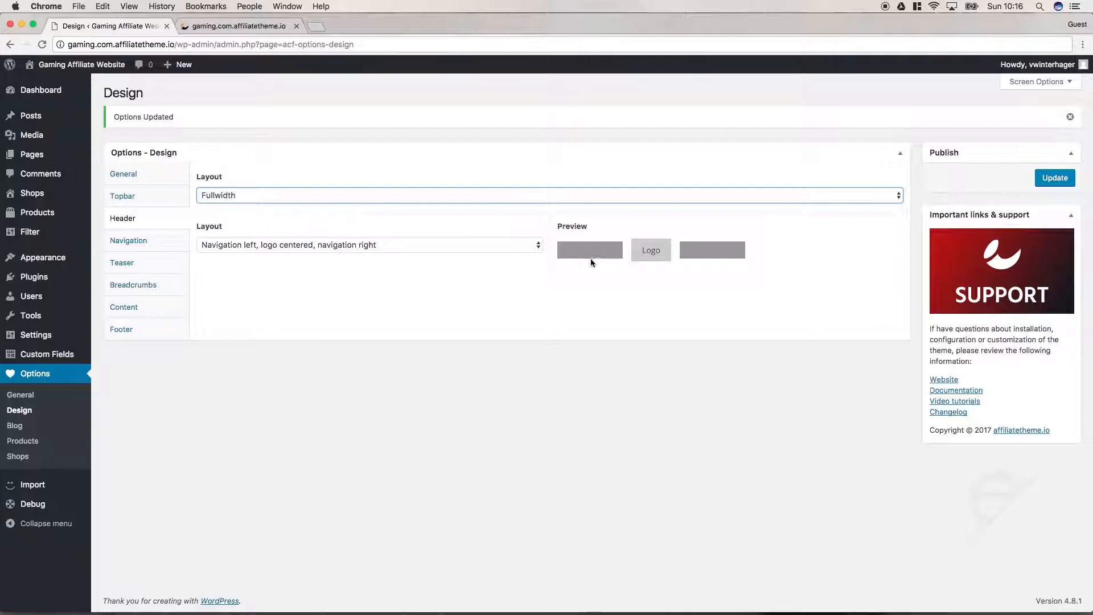
{"action": "left_click", "coordinate": [507, 245]}
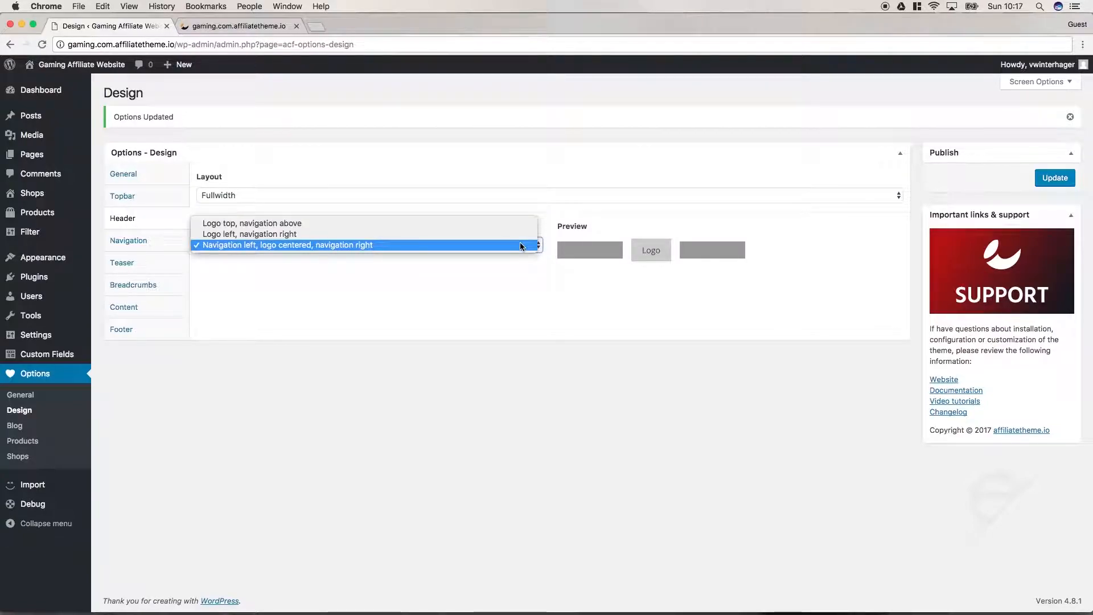
{"action": "left_click", "coordinate": [474, 245]}
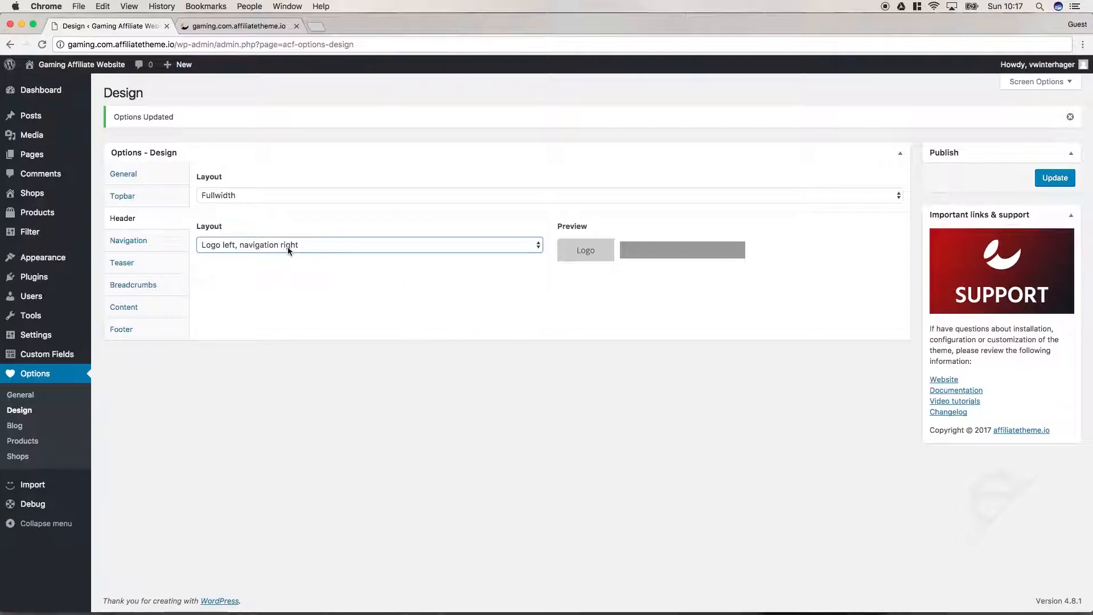
{"action": "left_click", "coordinate": [1046, 179]}
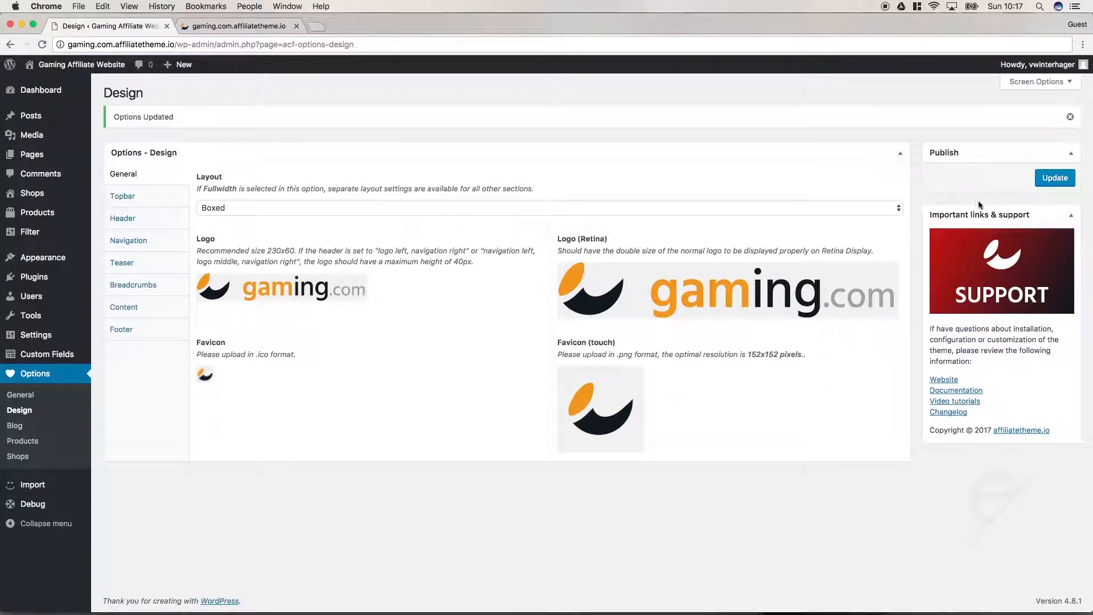
{"action": "left_click", "coordinate": [230, 27]}
{"action": "left_click", "coordinate": [43, 44]}
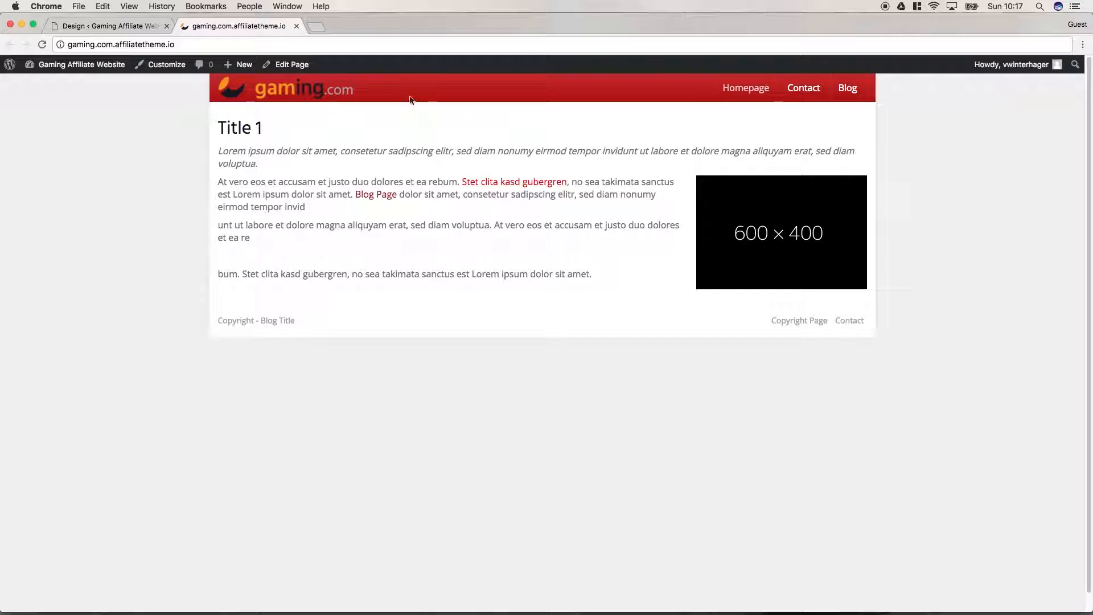
- Set the header layout to "Logo top, navigation above", save the design options and view the homepage
{"action": "left_click", "coordinate": [131, 25]}
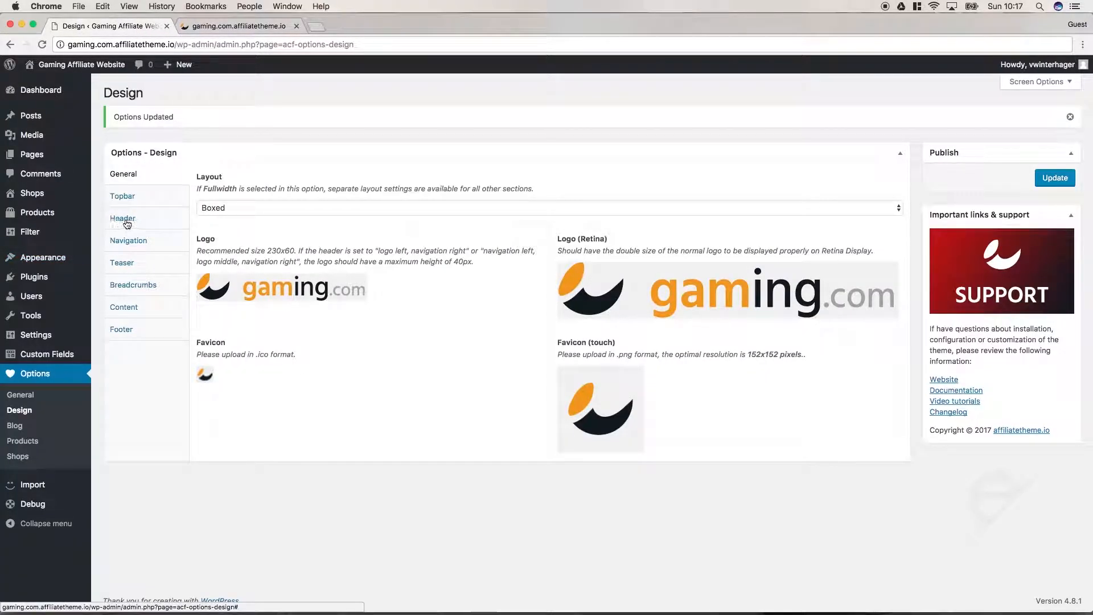
{"action": "left_click", "coordinate": [123, 220]}
{"action": "left_click", "coordinate": [244, 246]}
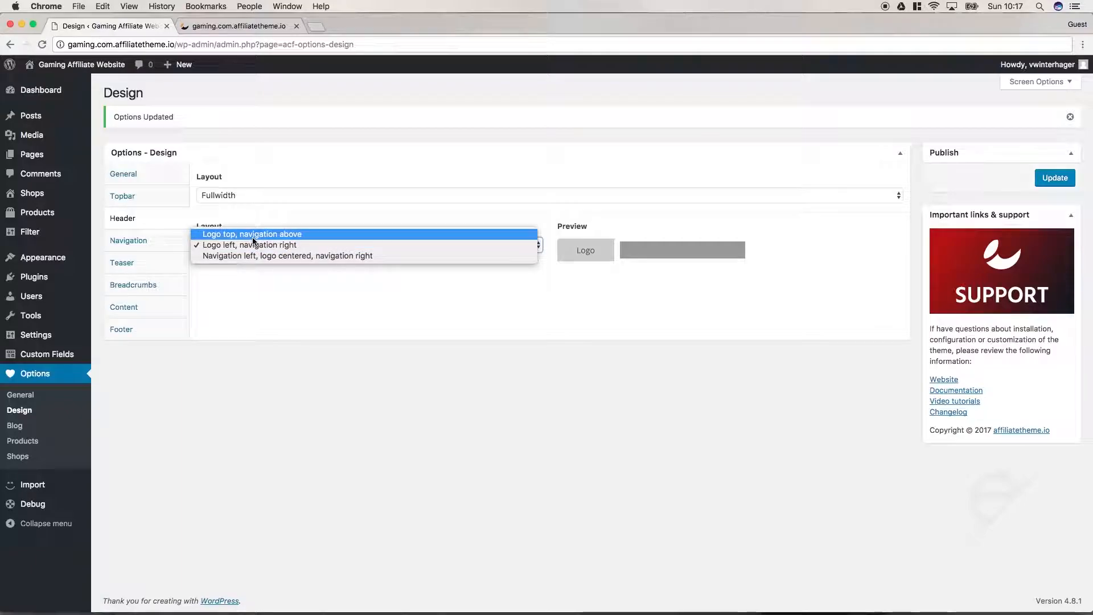
{"action": "left_click", "coordinate": [254, 236]}
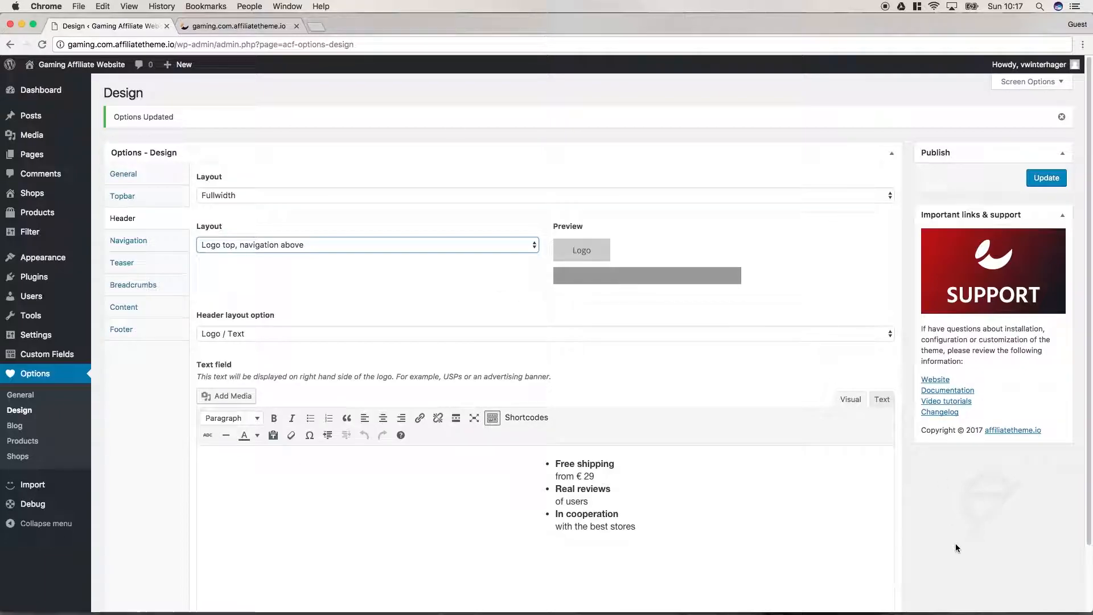
{"action": "scroll", "coordinate": [961, 552], "scroll_direction": "down", "scroll_amount": 3}
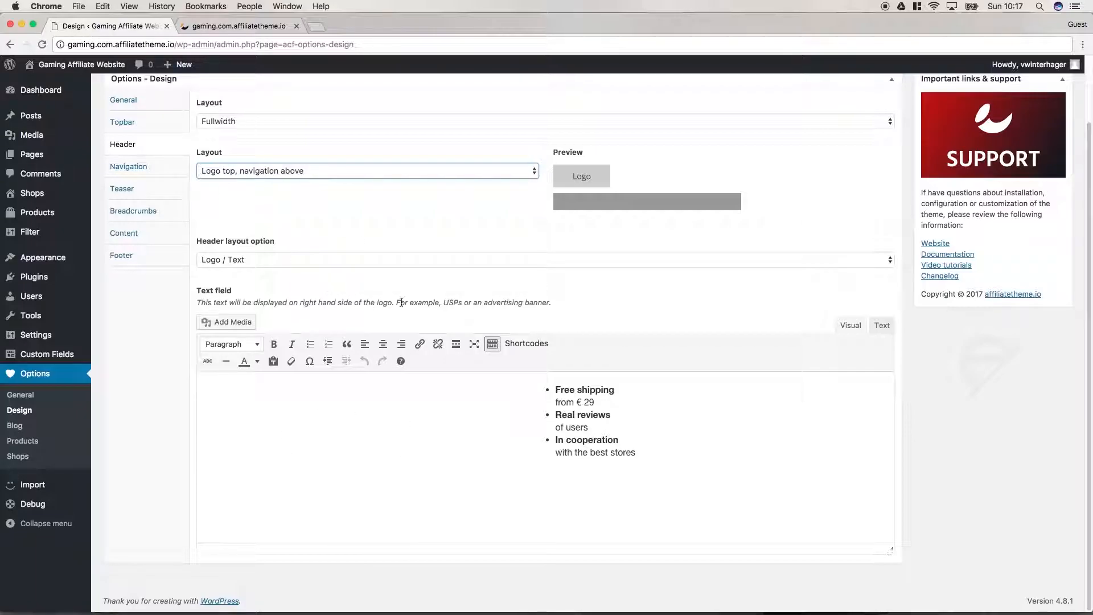
{"action": "scroll", "coordinate": [389, 301], "scroll_direction": "up", "scroll_amount": 3}
{"action": "left_click", "coordinate": [1047, 177]}
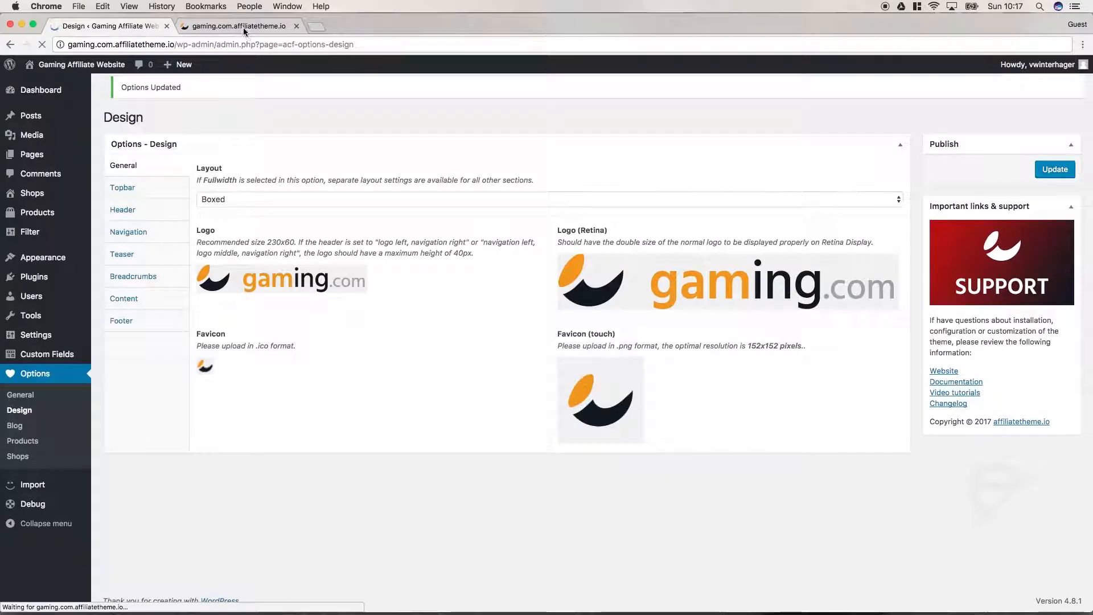
{"action": "left_click", "coordinate": [244, 27]}
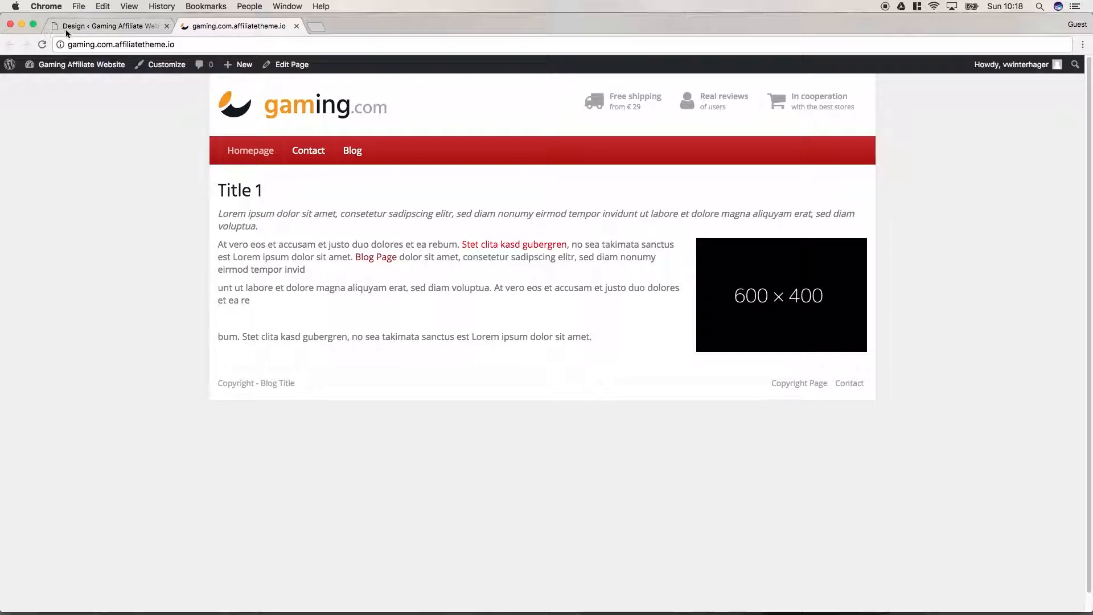
- Compare the header text field's list entries and their HTML icon classes, such as "fa fa-truck", with the header on the homepage
{"action": "left_click", "coordinate": [91, 26]}
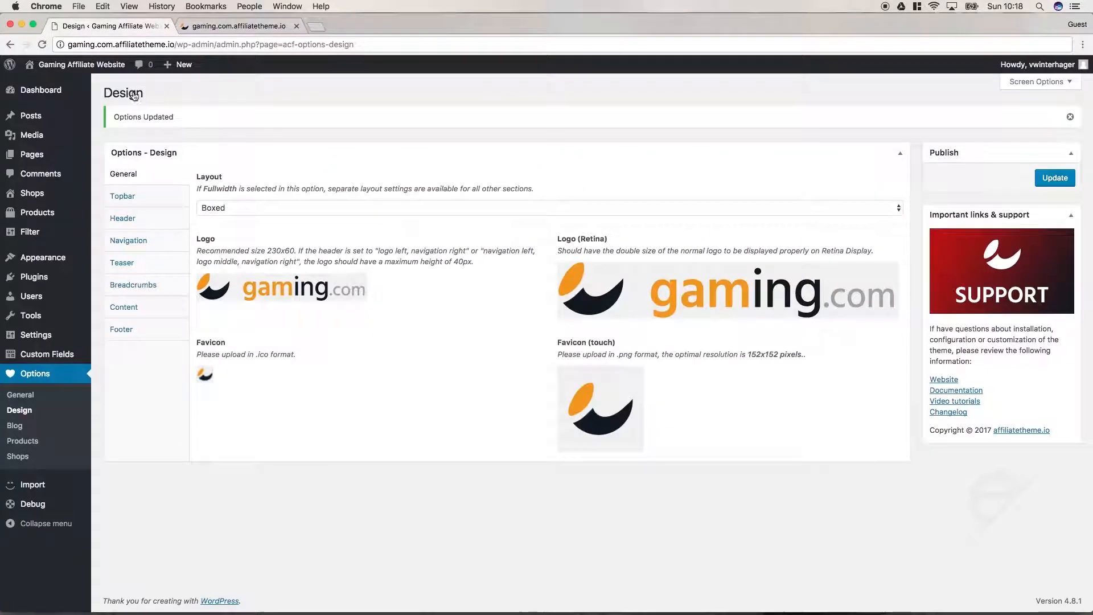
{"action": "left_click", "coordinate": [143, 222]}
{"action": "scroll", "coordinate": [684, 376], "scroll_direction": "down", "scroll_amount": 2}
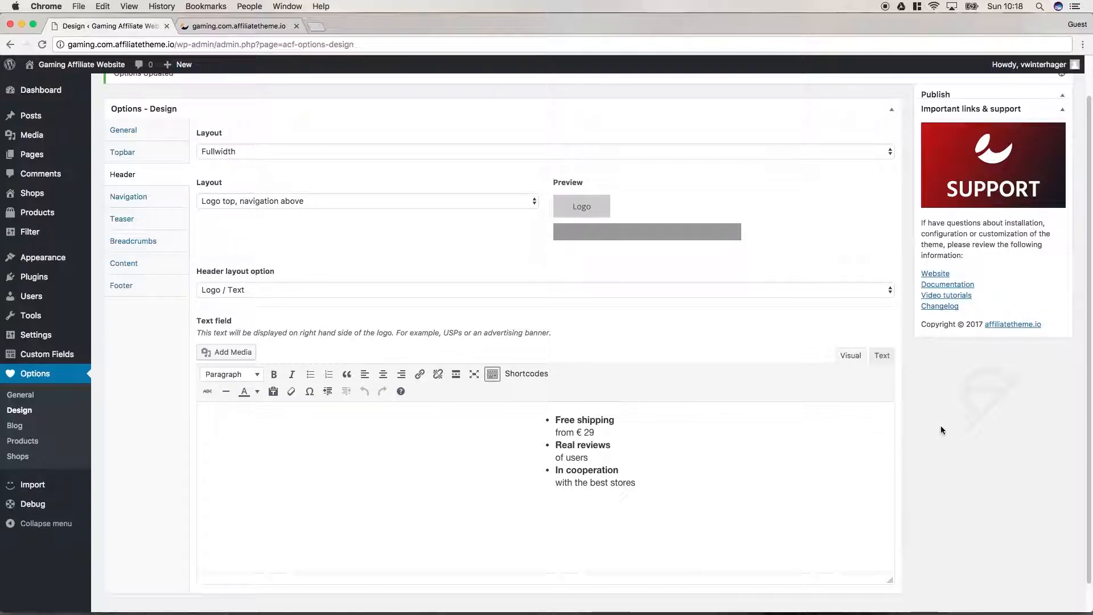
{"action": "scroll", "coordinate": [940, 426], "scroll_direction": "down", "scroll_amount": 1}
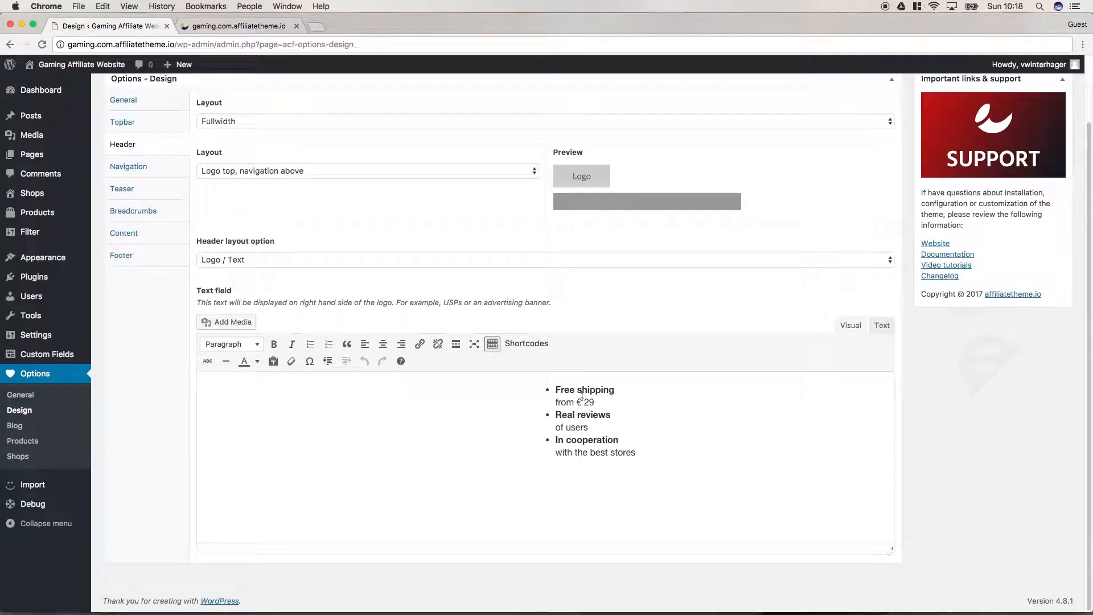
{"action": "left_click", "coordinate": [239, 26]}
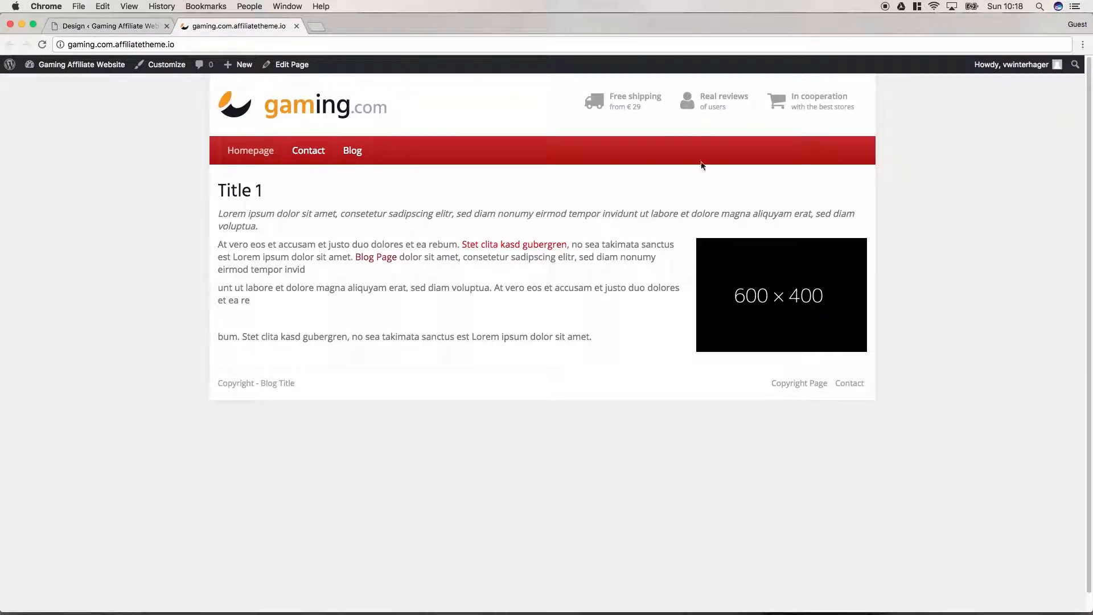
{"action": "left_click", "coordinate": [108, 26]}
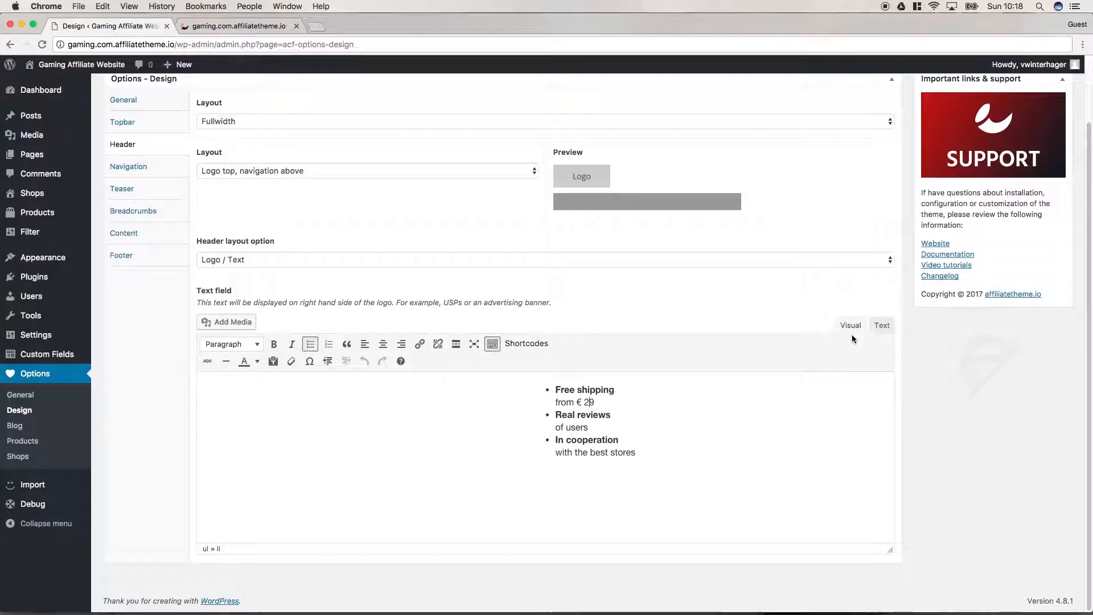
{"action": "left_click", "coordinate": [882, 326]}
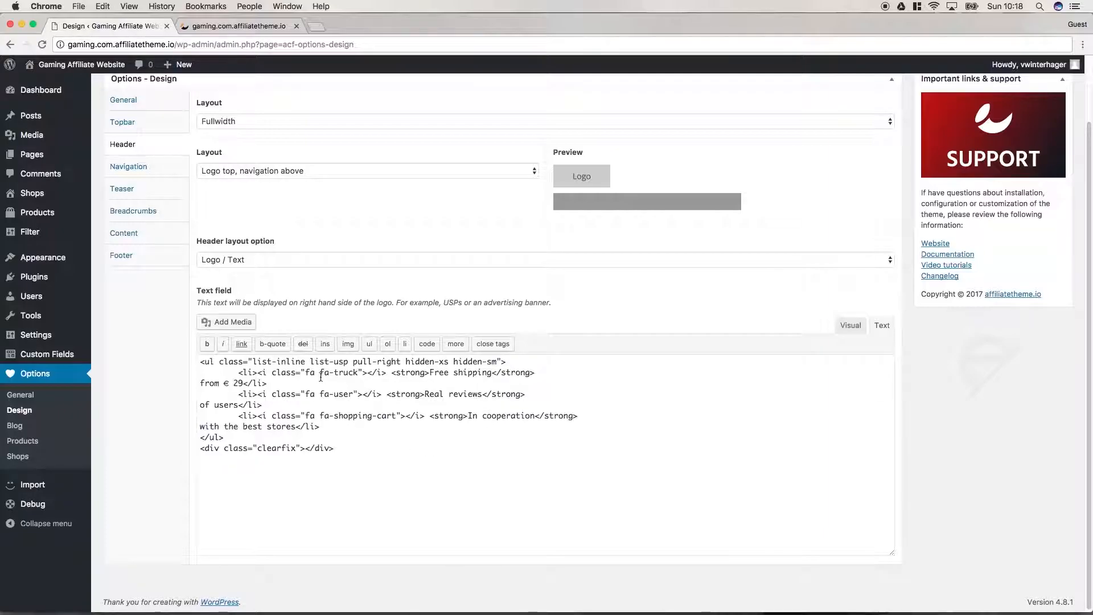
{"action": "left_click_drag", "start_coordinate": [307, 372], "coordinate": [358, 373]}
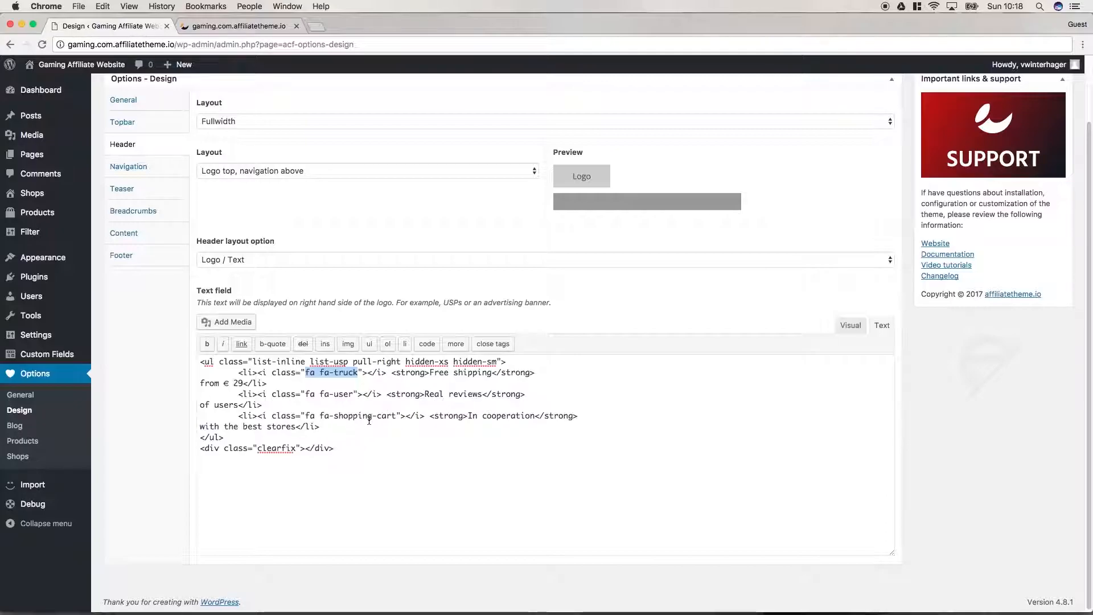
{"action": "left_click", "coordinate": [268, 25]}
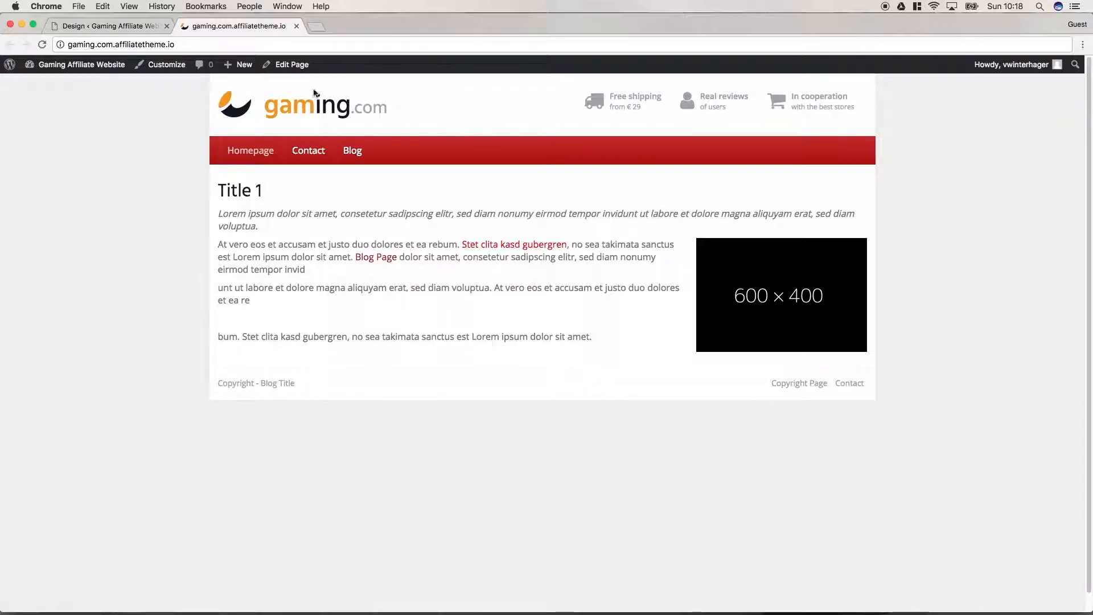
{"action": "left_click_drag", "start_coordinate": [608, 98], "coordinate": [665, 96]}
- Replace "Free shipping" with "Example Text" in the header text field's HTML, save the design options and reload the homepage
{"action": "left_click", "coordinate": [108, 26]}
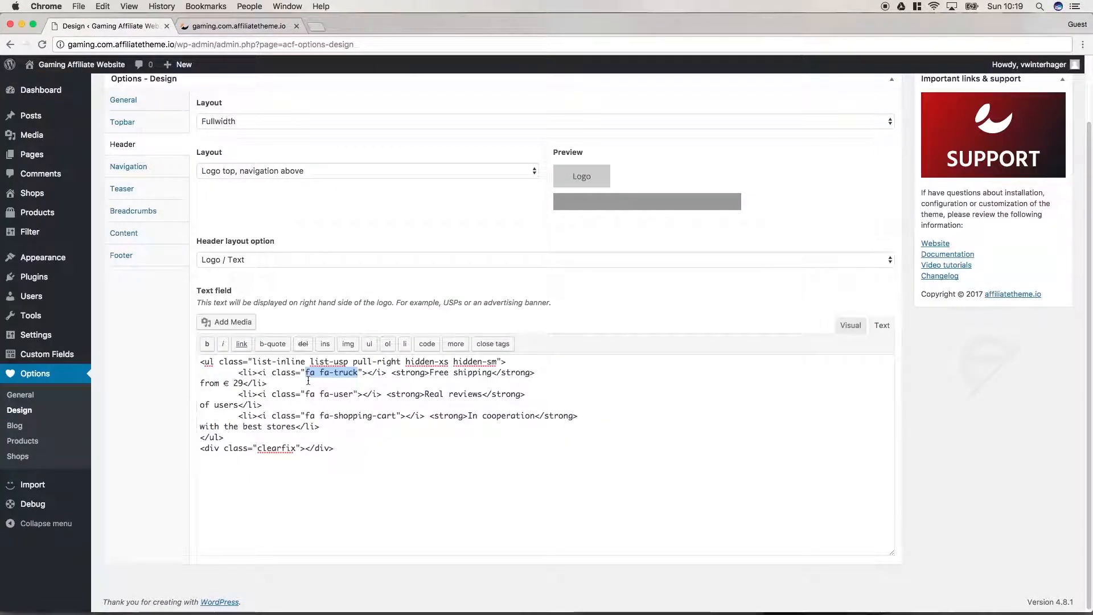
{"action": "left_click_drag", "start_coordinate": [430, 373], "coordinate": [491, 373]}
{"action": "type", "text": "Example Text"}
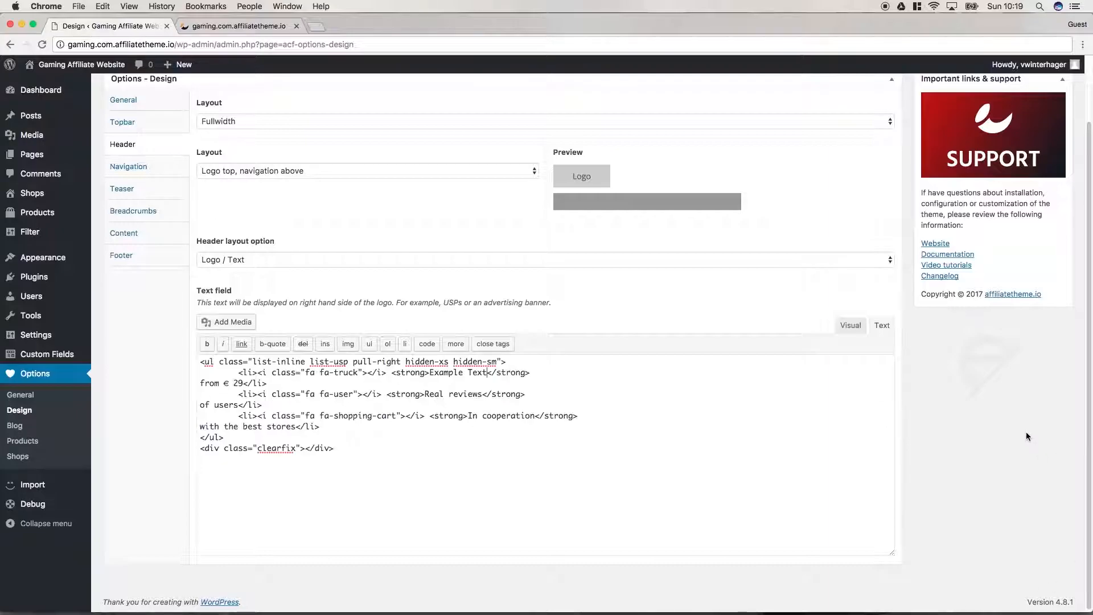
{"action": "scroll", "coordinate": [1030, 437], "scroll_direction": "up", "scroll_amount": 3}
{"action": "left_click", "coordinate": [1047, 177]}
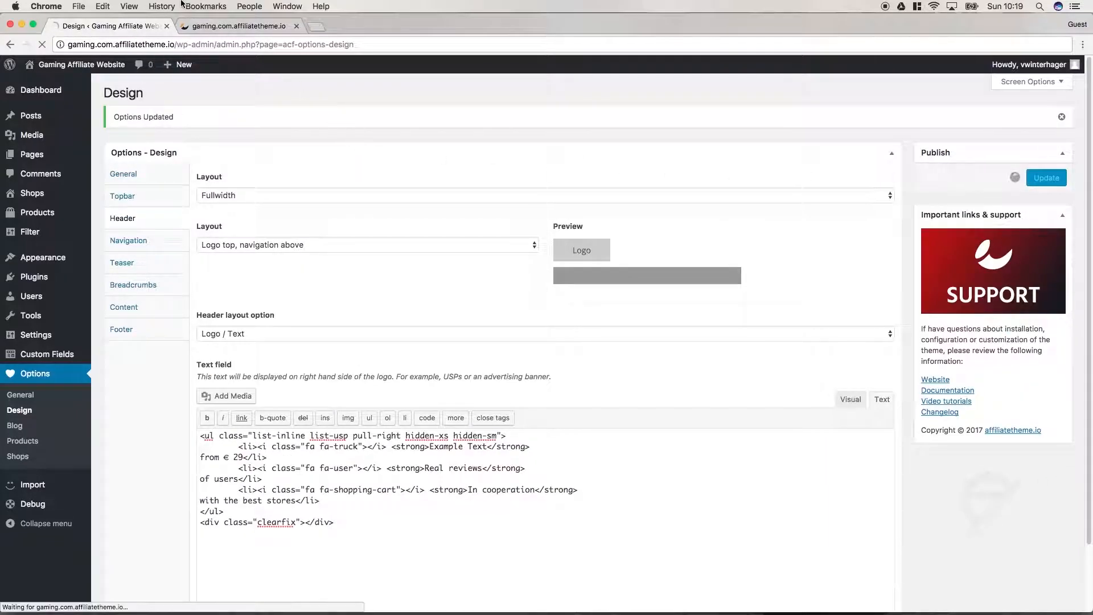
{"action": "left_click", "coordinate": [227, 27]}
{"action": "left_click", "coordinate": [42, 45]}
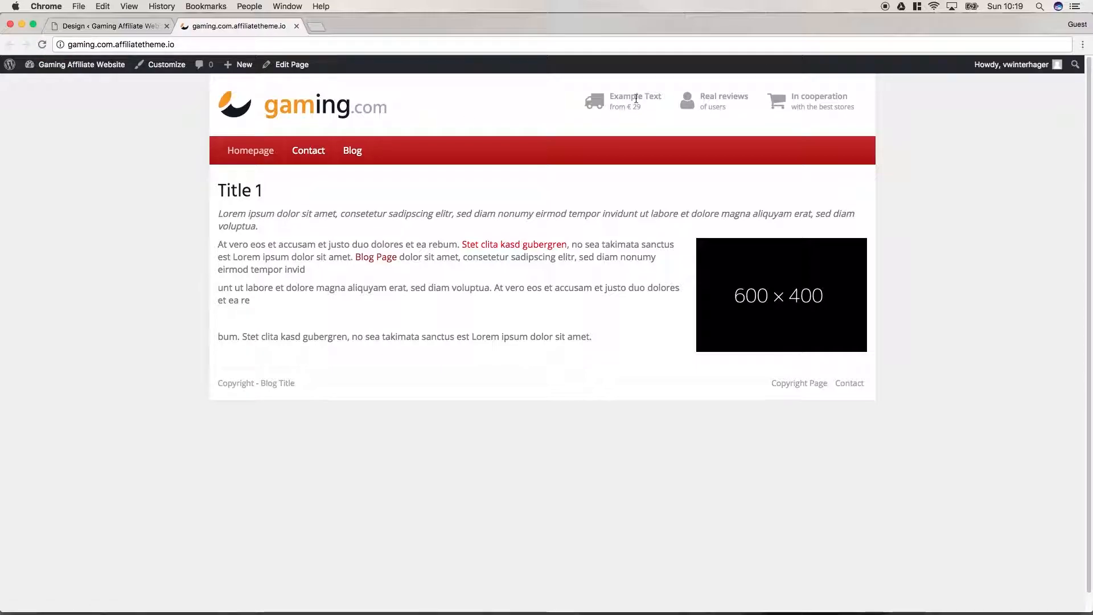
- Review the header design options, including the header layout option setting
{"action": "left_click", "coordinate": [80, 26]}
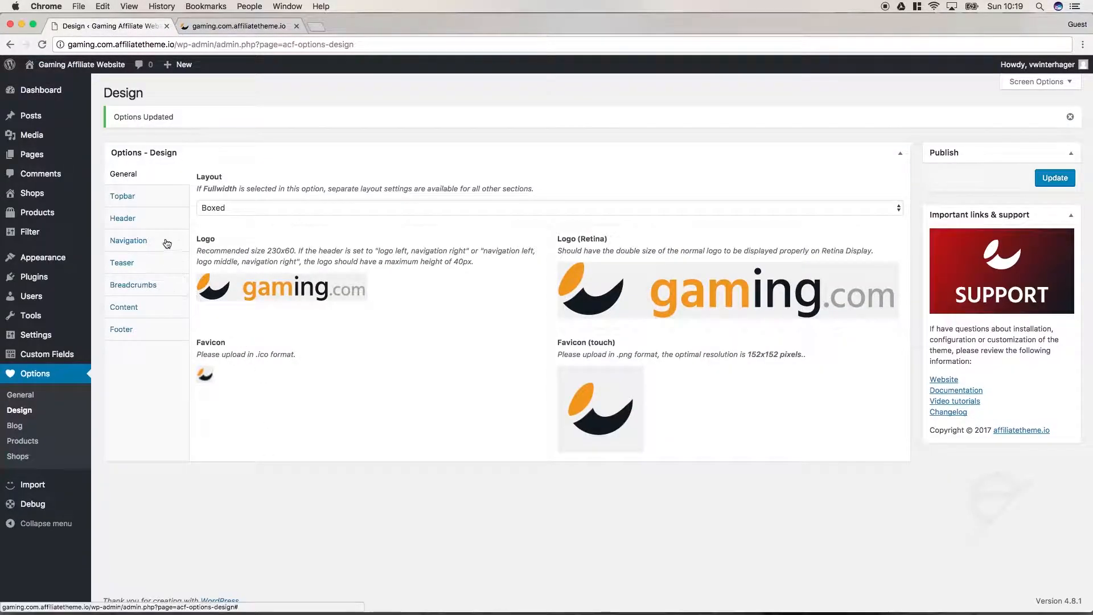
{"action": "left_click", "coordinate": [161, 220]}
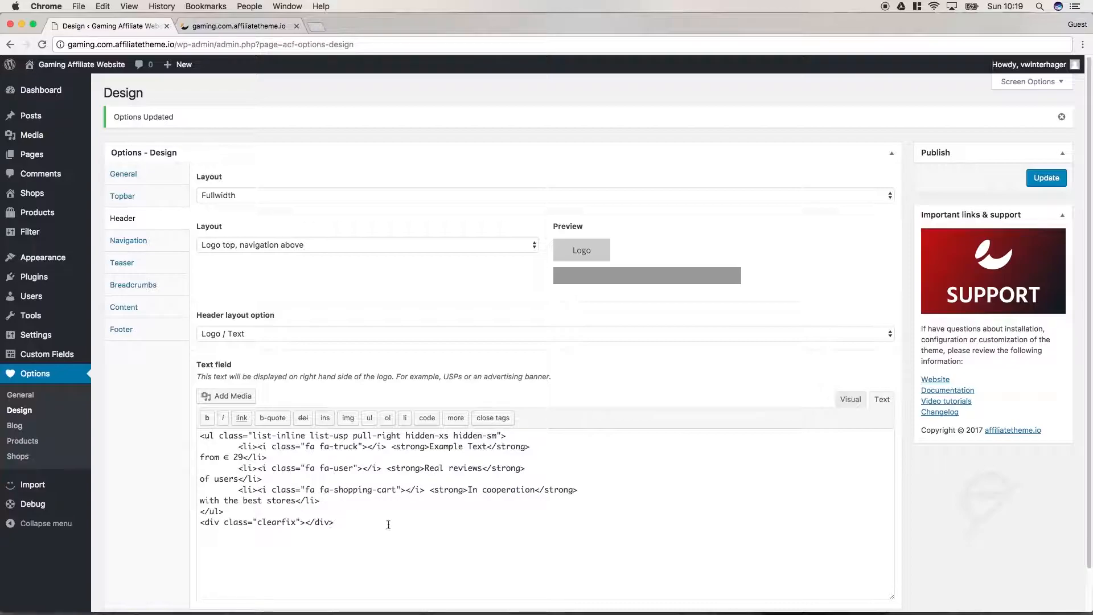
{"action": "left_click", "coordinate": [651, 334]}
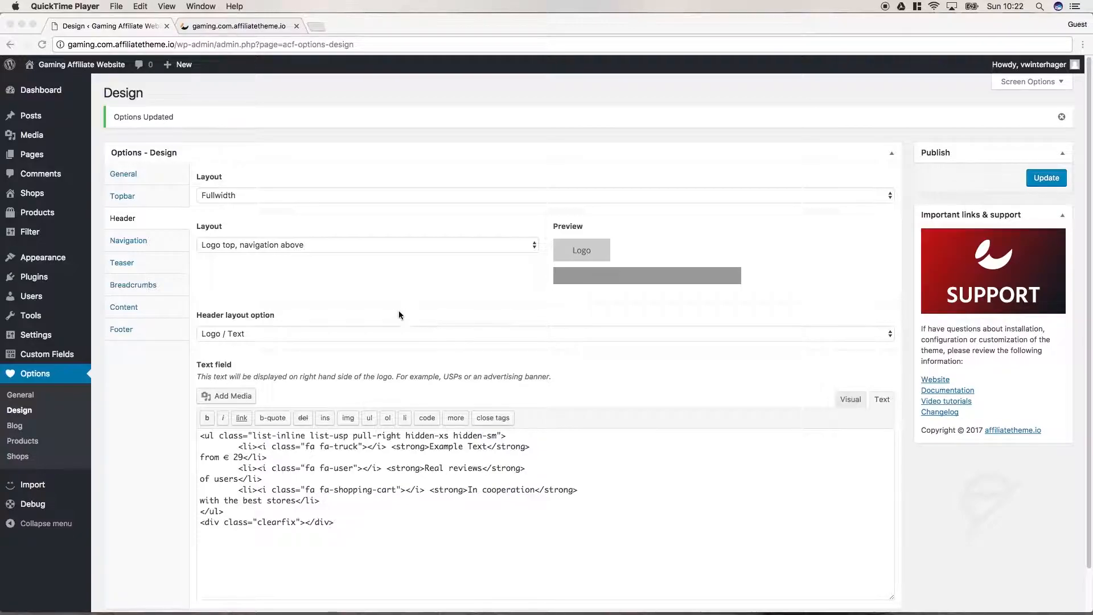
- Enable "Dropdown with hover" in the navigation design options, save them and reload the homepage
{"action": "left_click", "coordinate": [143, 245]}
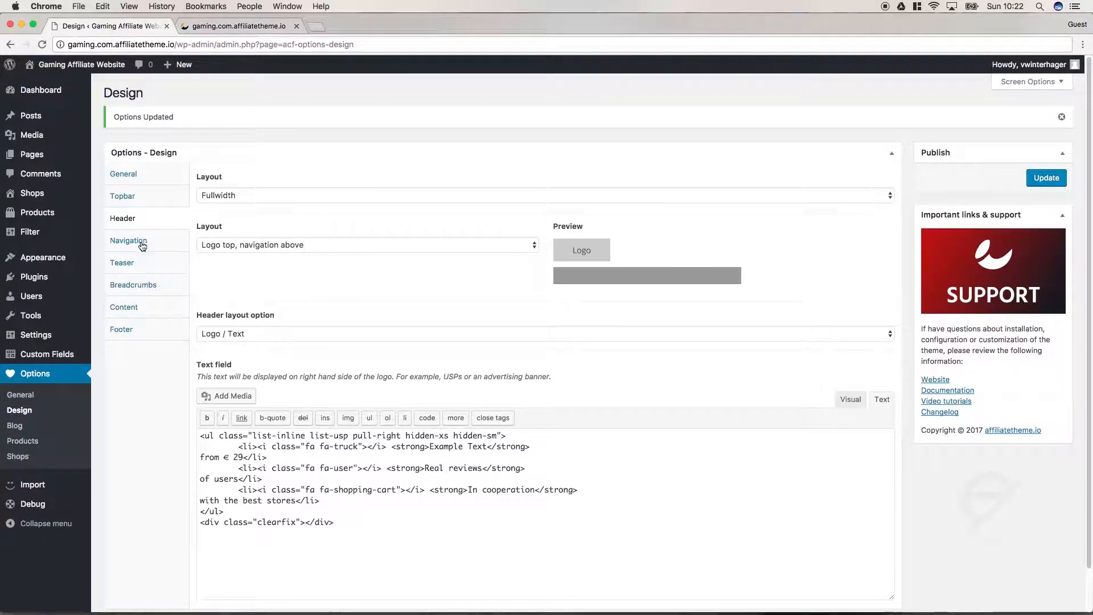
{"action": "left_click", "coordinate": [143, 244]}
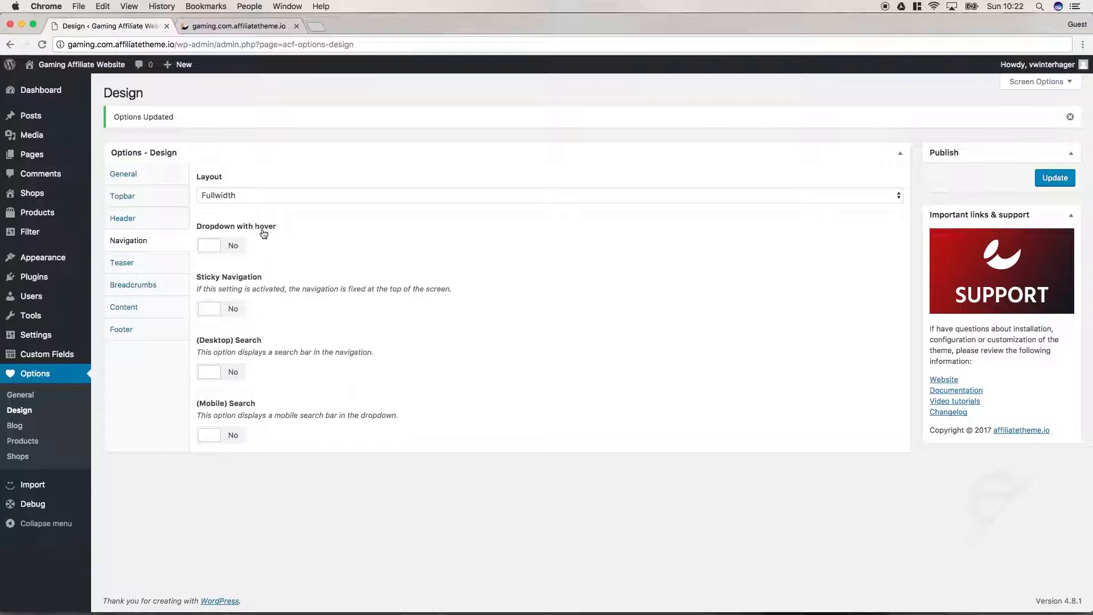
{"action": "left_click", "coordinate": [235, 251]}
{"action": "left_click", "coordinate": [1069, 183]}
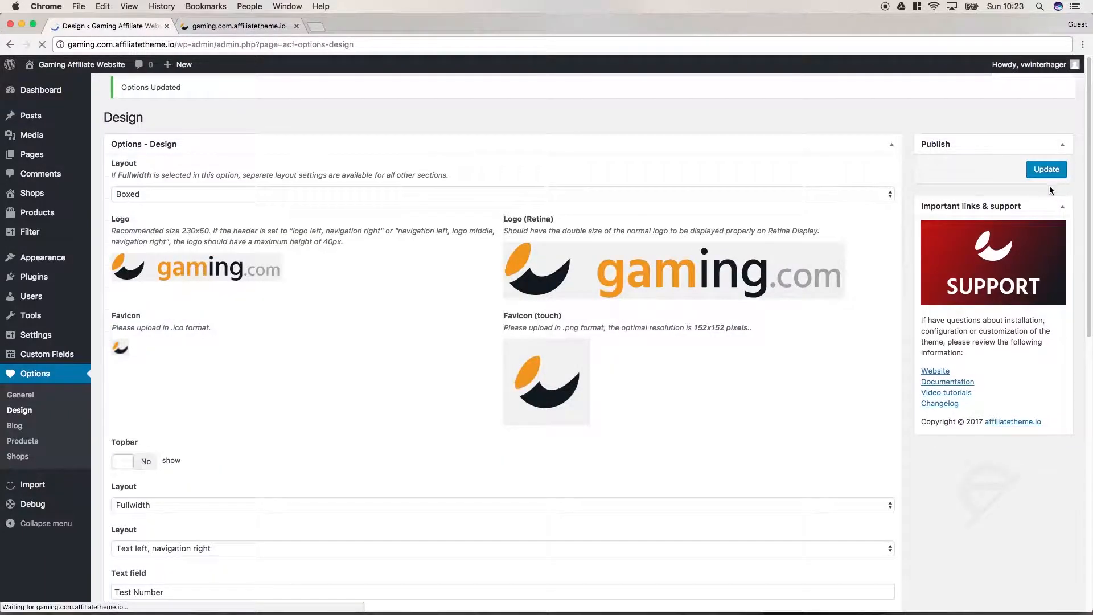
{"action": "left_click", "coordinate": [216, 26]}
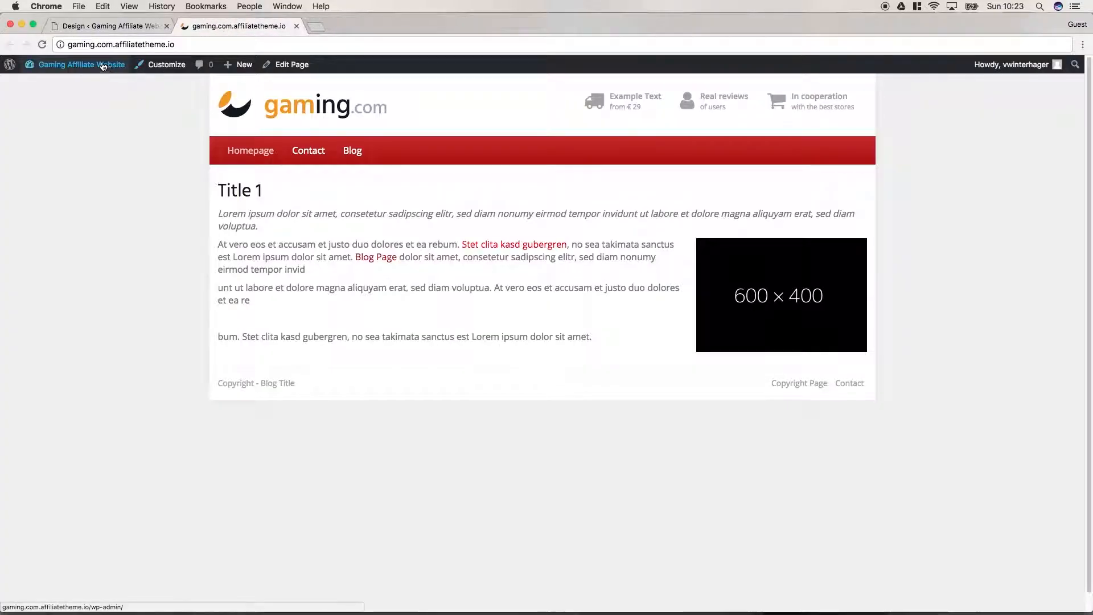
{"action": "left_click", "coordinate": [42, 44]}
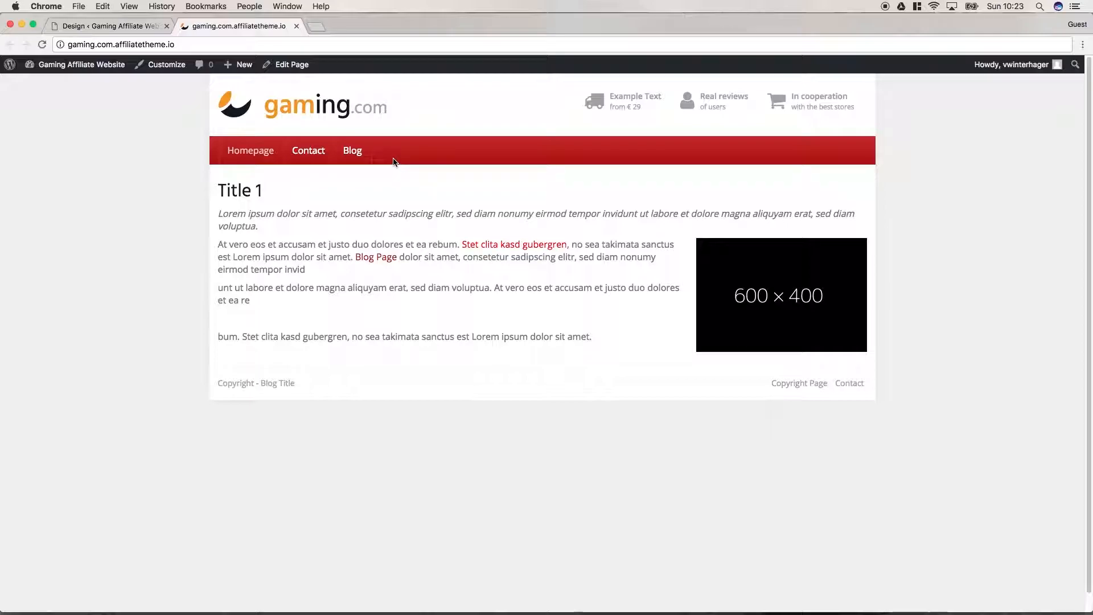
- Open the WordPress menus in a new tab, nest Contact and Blog as sub items under Homepage in MainNav, and save the menu
{"action": "left_click", "coordinate": [90, 27]}
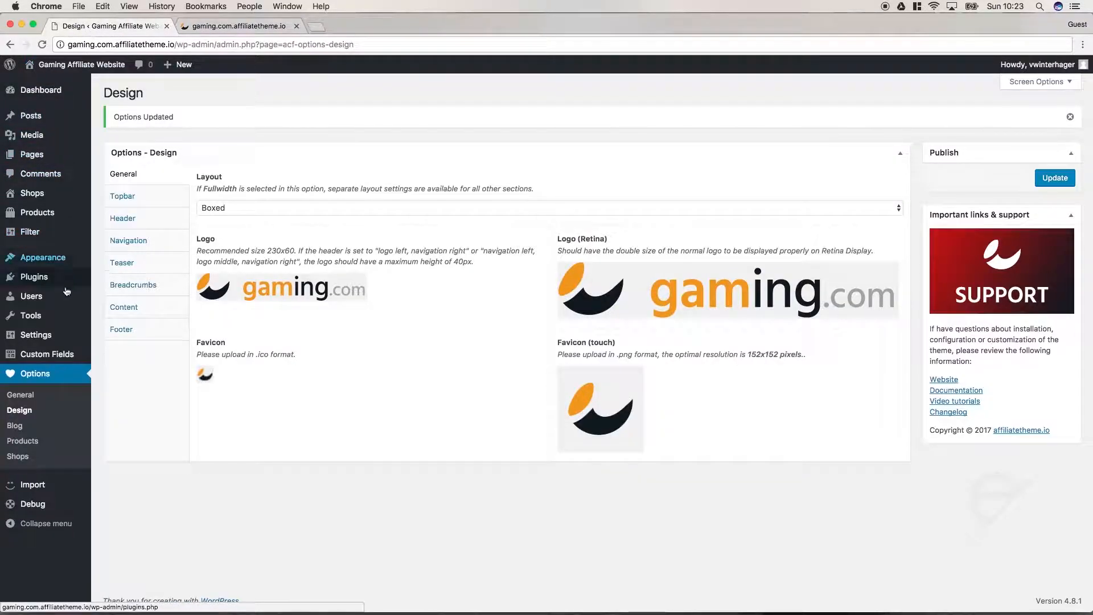
{"action": "mouse_move", "coordinate": [45, 257]}
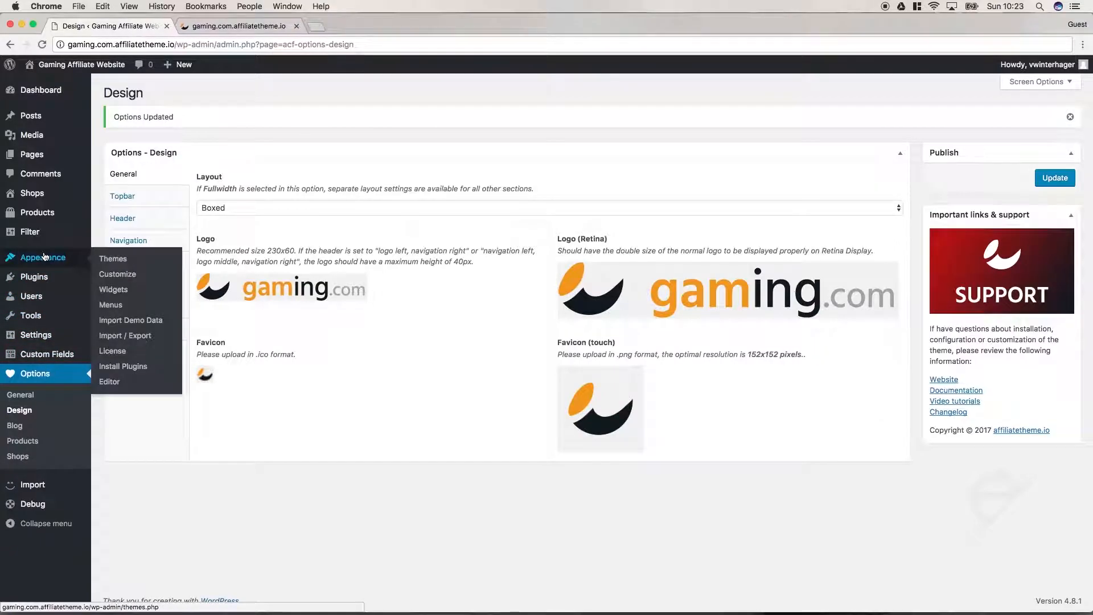
{"action": "left_click", "coordinate": [120, 312], "text": "super"}
{"action": "left_click", "coordinate": [365, 26]}
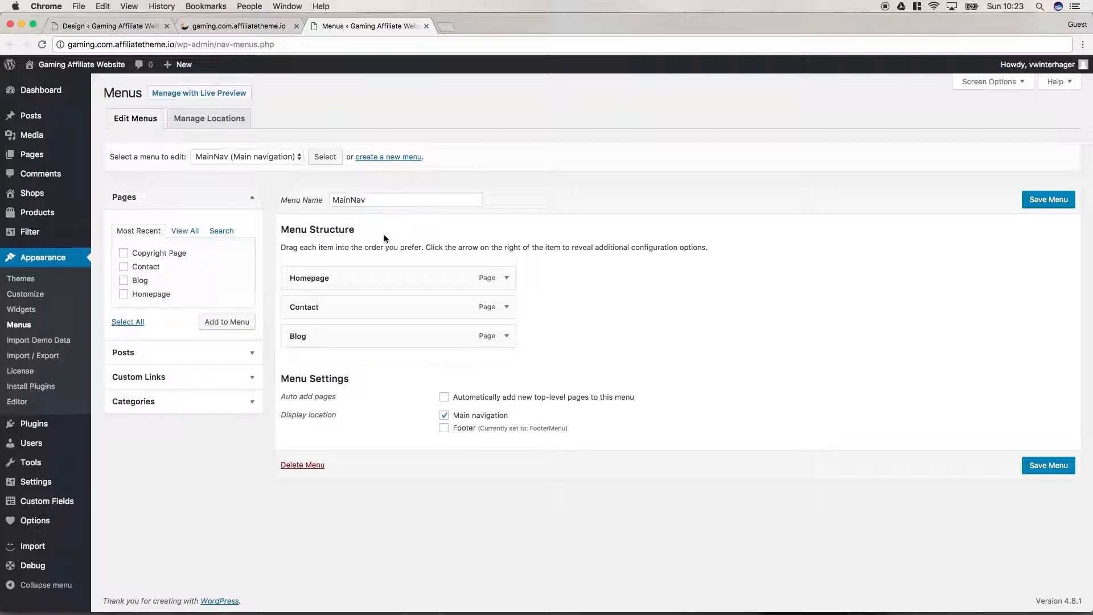
{"action": "left_click_drag", "start_coordinate": [419, 310], "coordinate": [433, 306]}
{"action": "left_click_drag", "start_coordinate": [359, 336], "coordinate": [378, 341]}
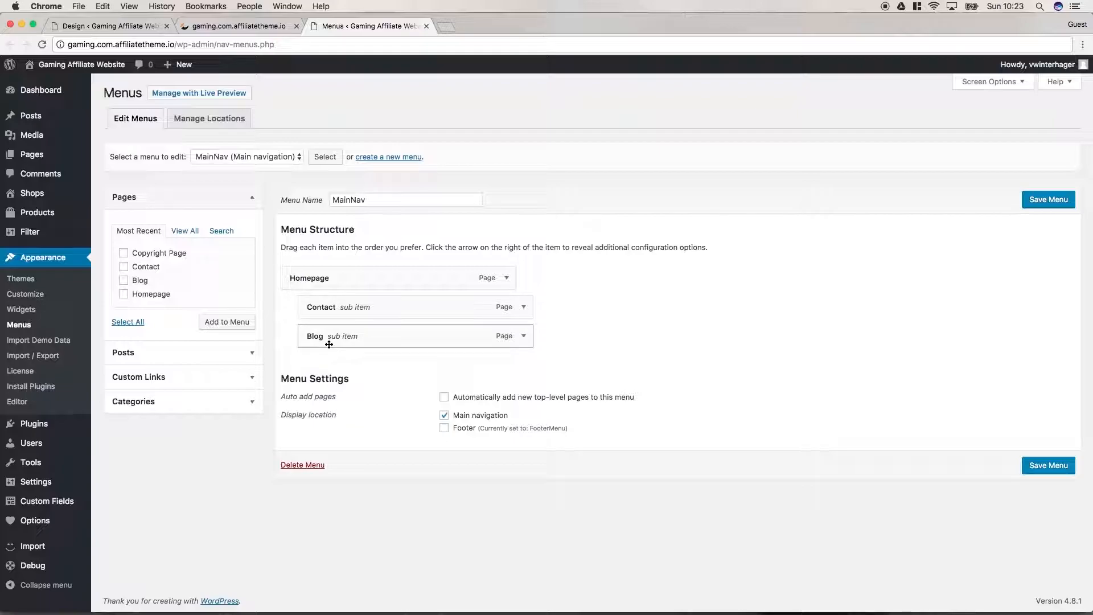
{"action": "left_click", "coordinate": [1044, 204]}
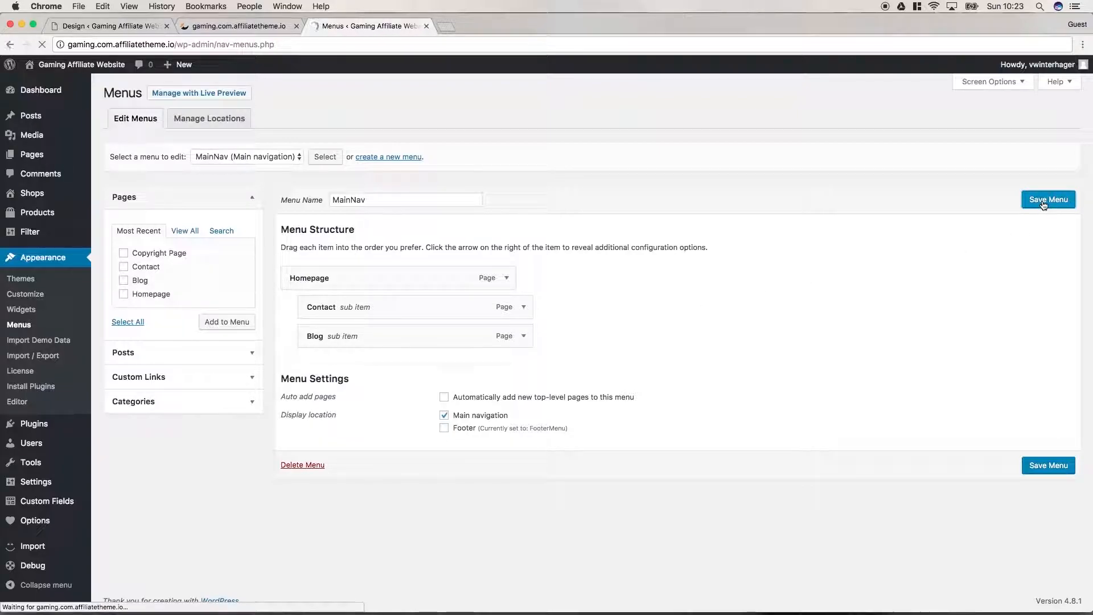
- Reload the homepage and check the Homepage dropdown in the main navigation
{"action": "left_click", "coordinate": [233, 28]}
{"action": "left_click", "coordinate": [42, 45]}
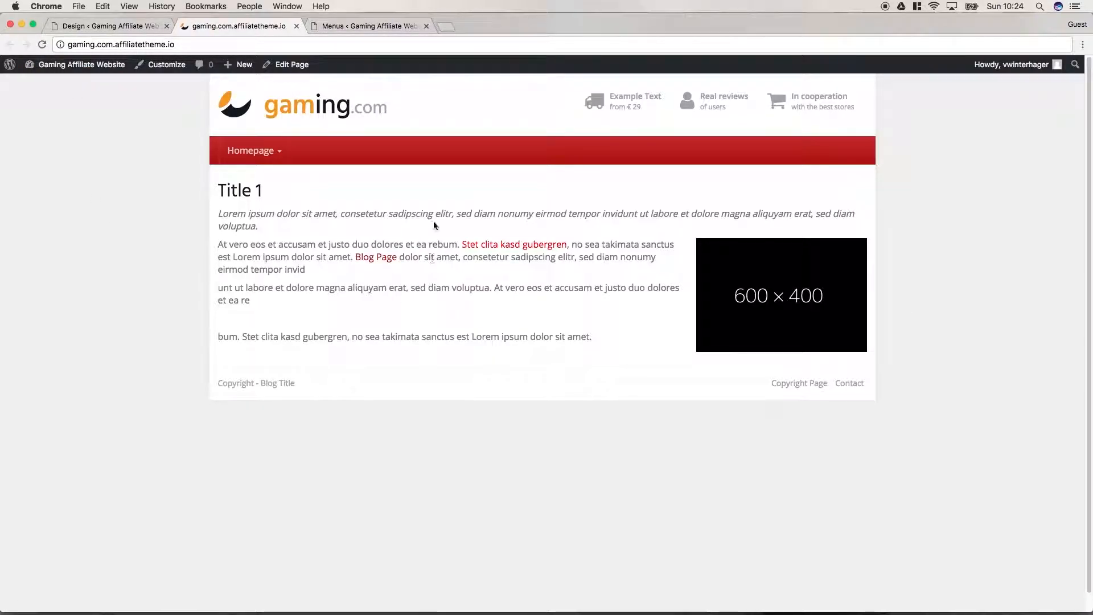
{"action": "mouse_move", "coordinate": [281, 150]}
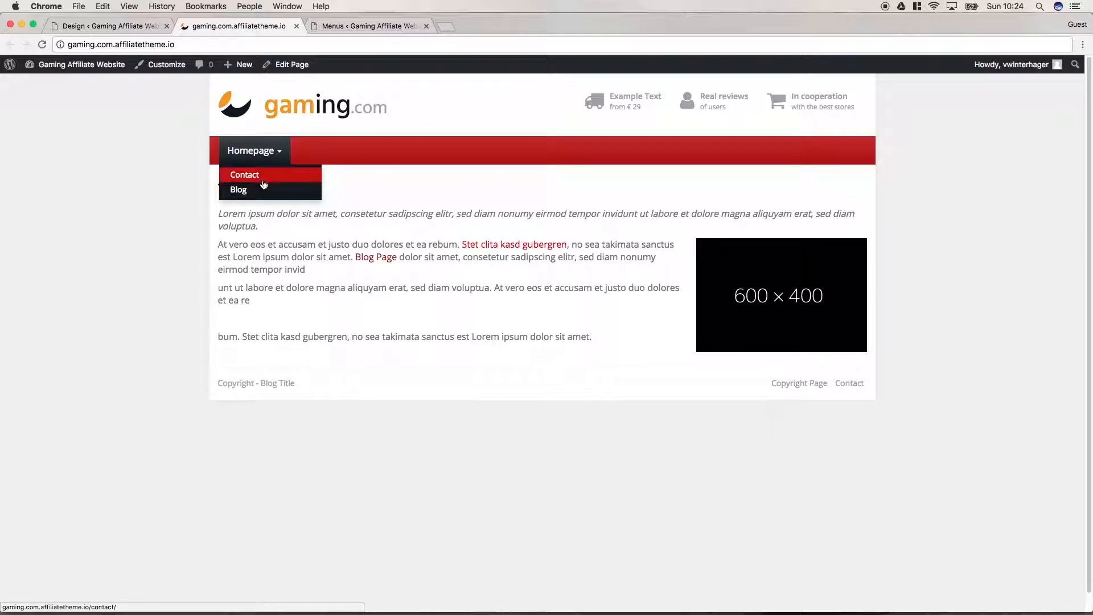
- Review the navigation design options and check how the Homepage dropdown behaves on the live site
{"action": "left_click", "coordinate": [149, 26]}
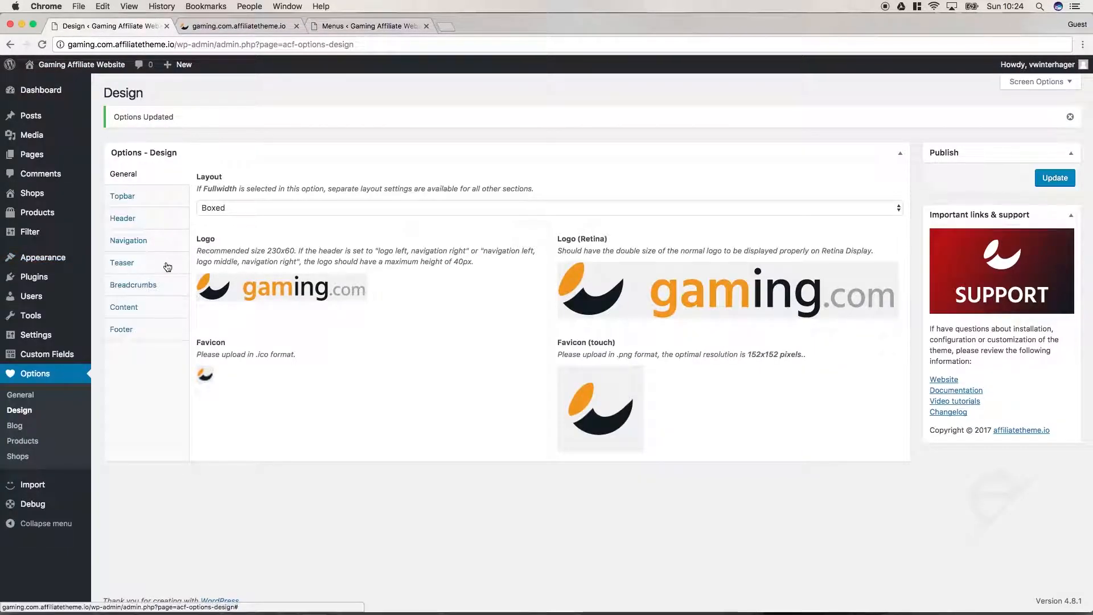
{"action": "left_click", "coordinate": [159, 240]}
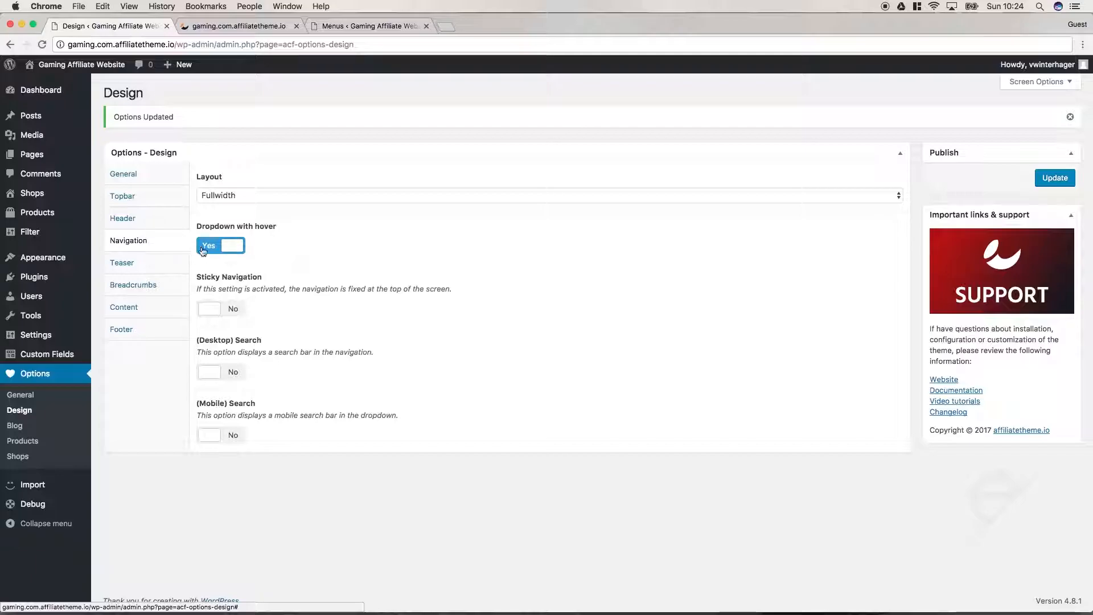
{"action": "left_click", "coordinate": [237, 25]}
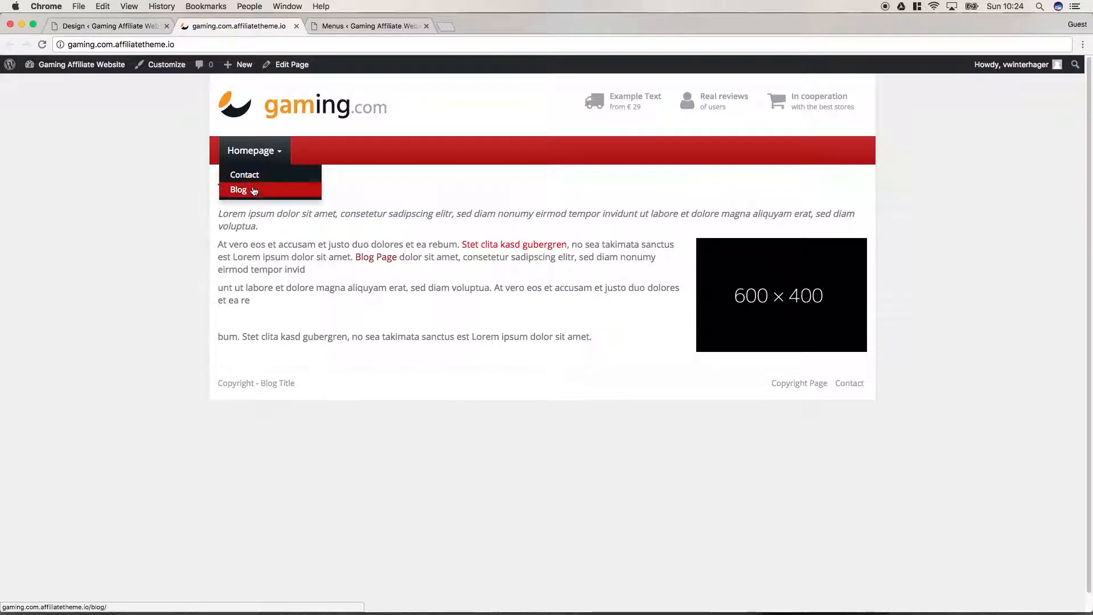
- Disable "Dropdown with hover", save the design options, reload the homepage and test opening the Homepage dropdown
{"action": "left_click", "coordinate": [109, 26]}
{"action": "left_click", "coordinate": [216, 246]}
{"action": "left_click", "coordinate": [1053, 178]}
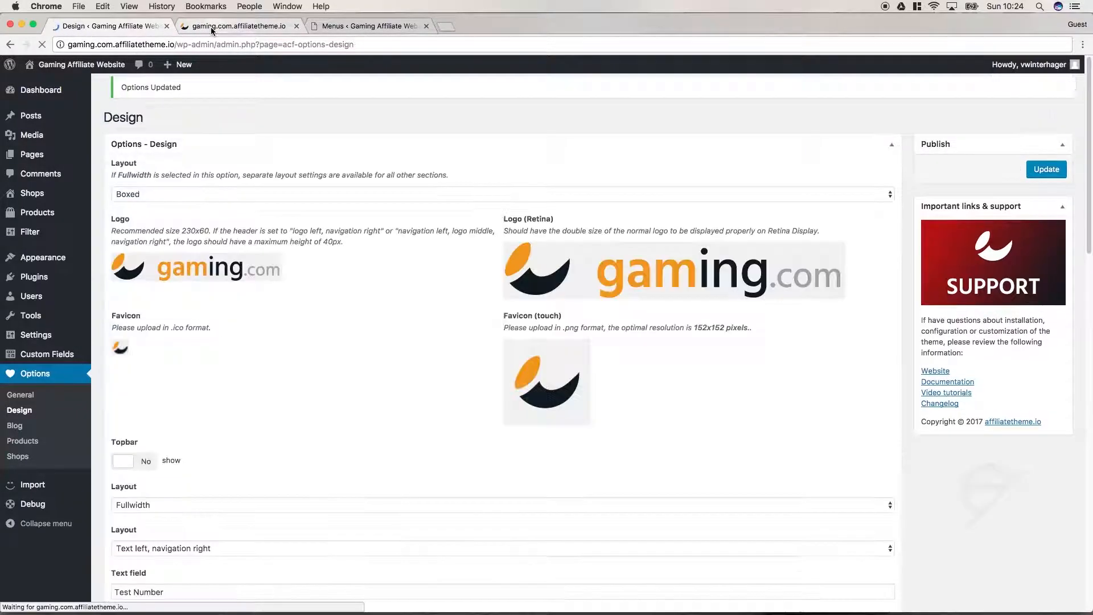
{"action": "left_click", "coordinate": [211, 27]}
{"action": "left_click", "coordinate": [42, 45]}
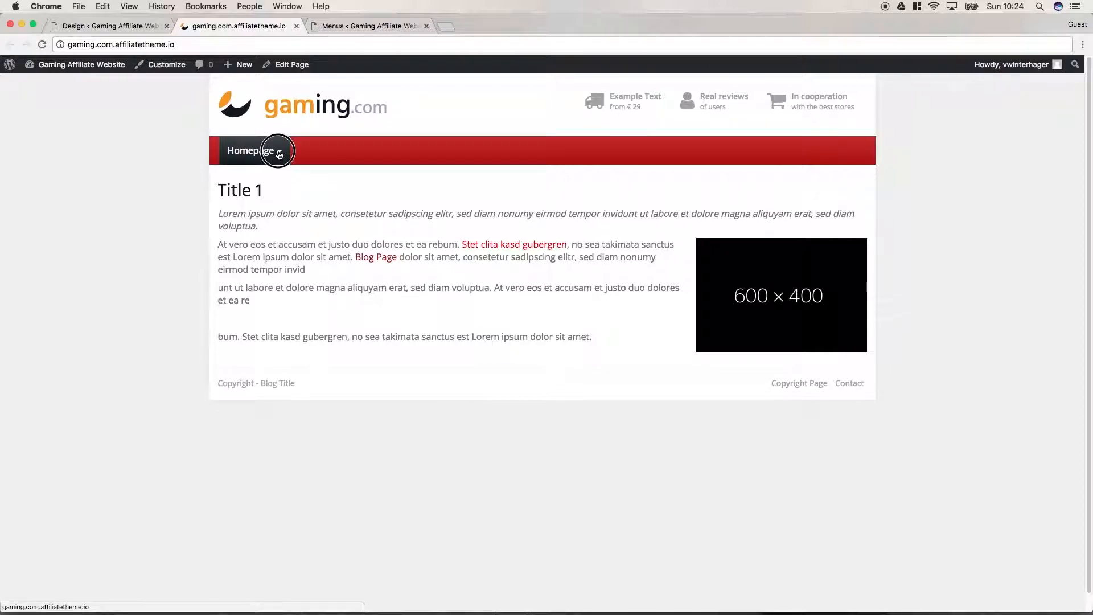
{"action": "left_click", "coordinate": [279, 157]}
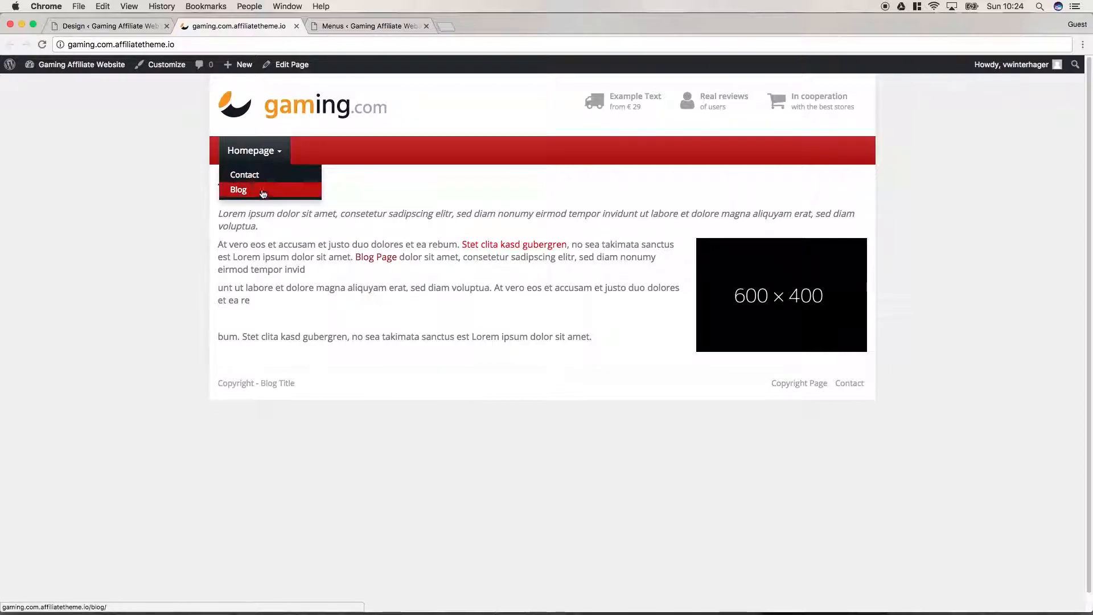
{"action": "left_click", "coordinate": [276, 157]}
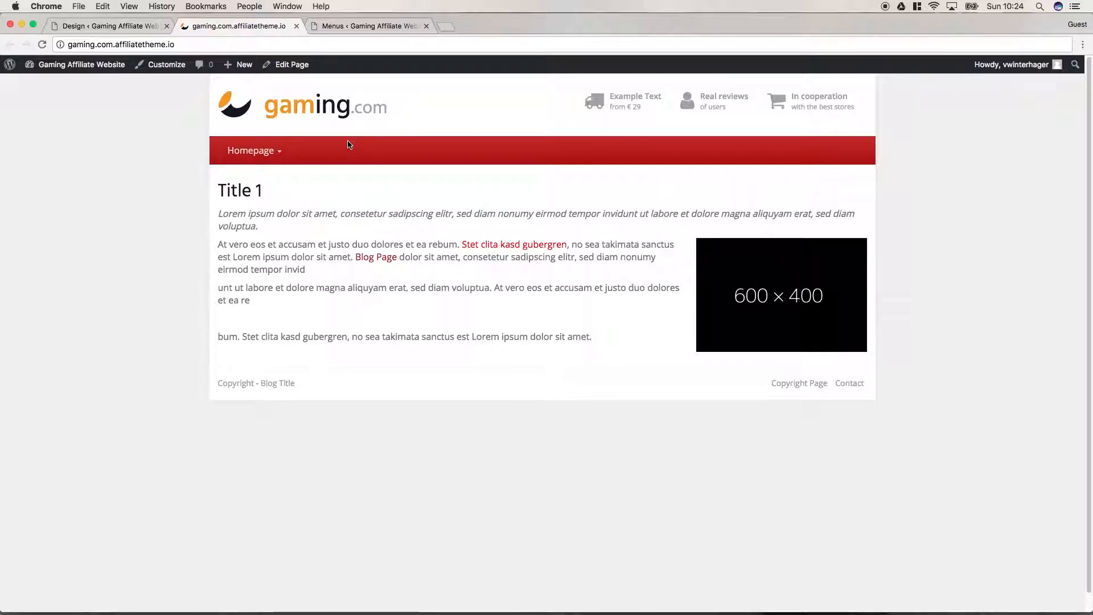
- Re-enable "Dropdown with hover" in the navigation design options and save them
{"action": "left_click", "coordinate": [117, 25]}
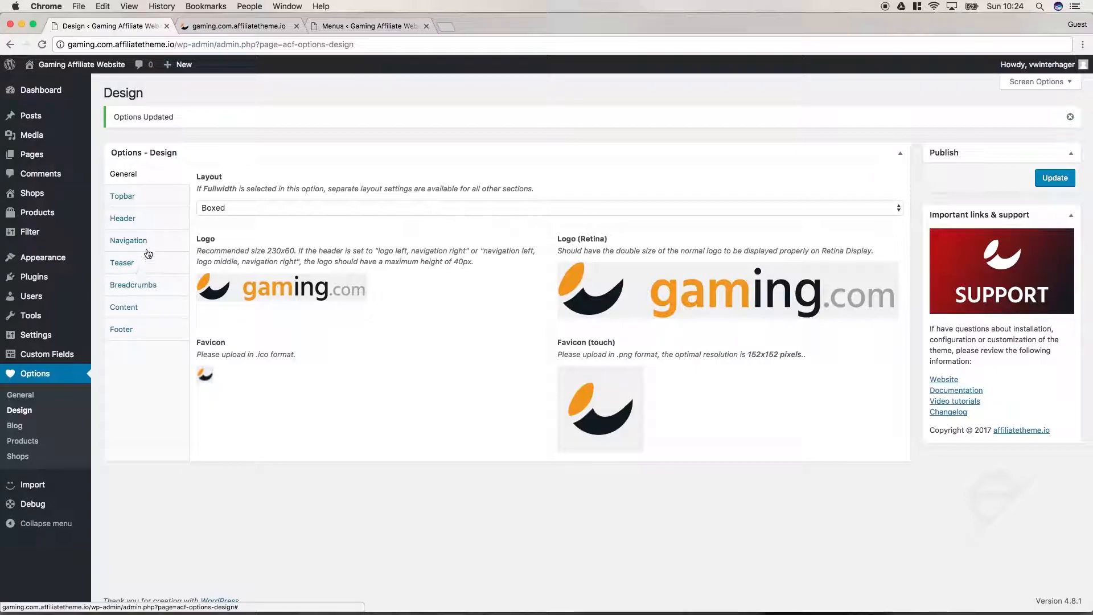
{"action": "left_click", "coordinate": [142, 245]}
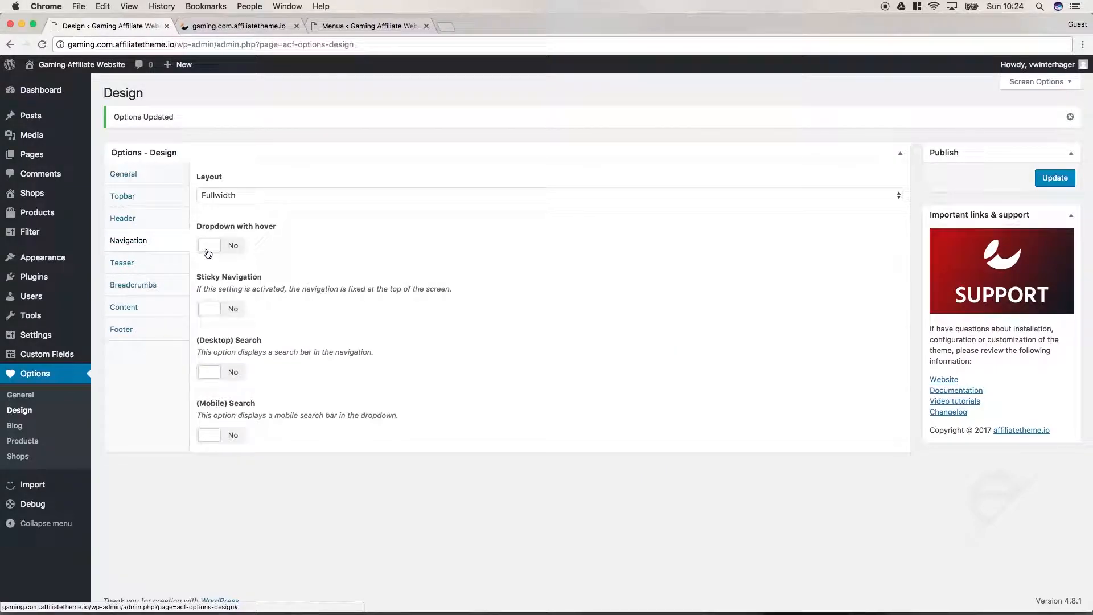
{"action": "left_click", "coordinate": [219, 250]}
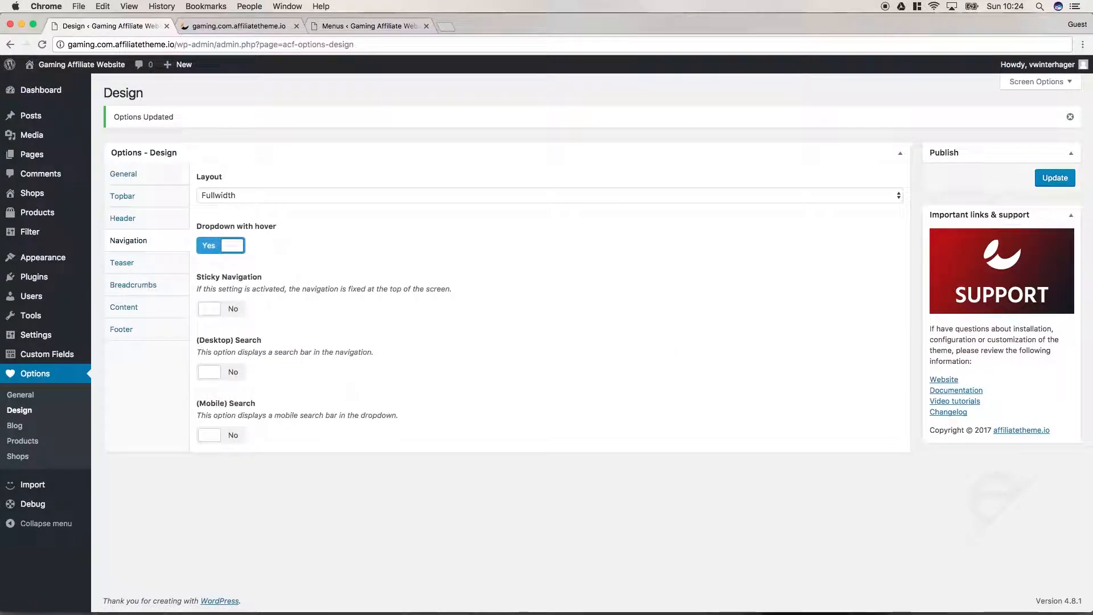
{"action": "left_click", "coordinate": [1052, 179]}
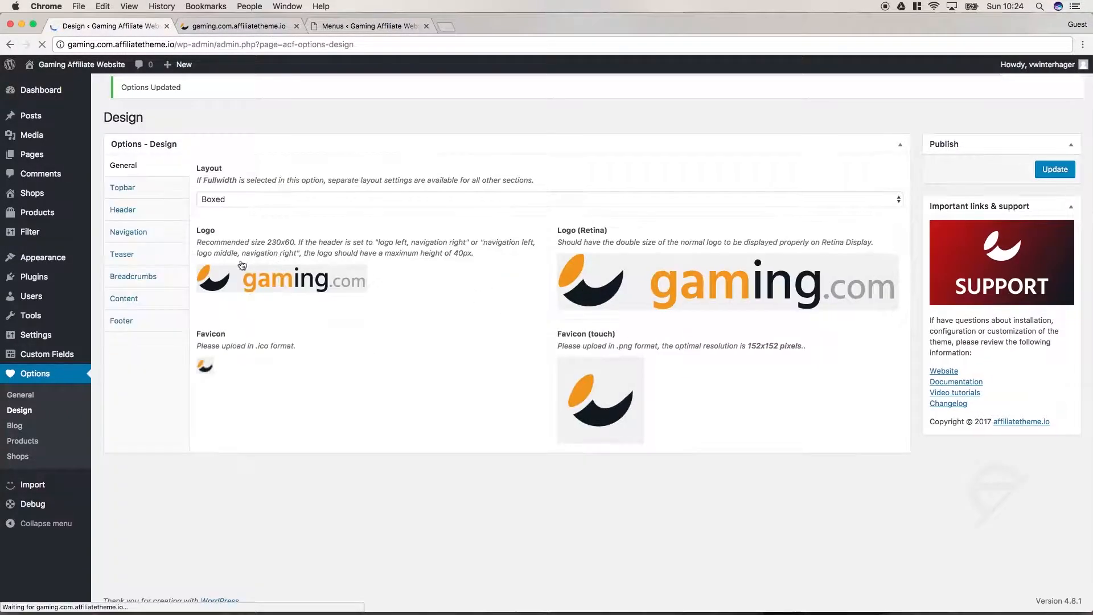
- Enable "Sticky Navigation" in the navigation design options and save them
{"action": "left_click", "coordinate": [130, 241]}
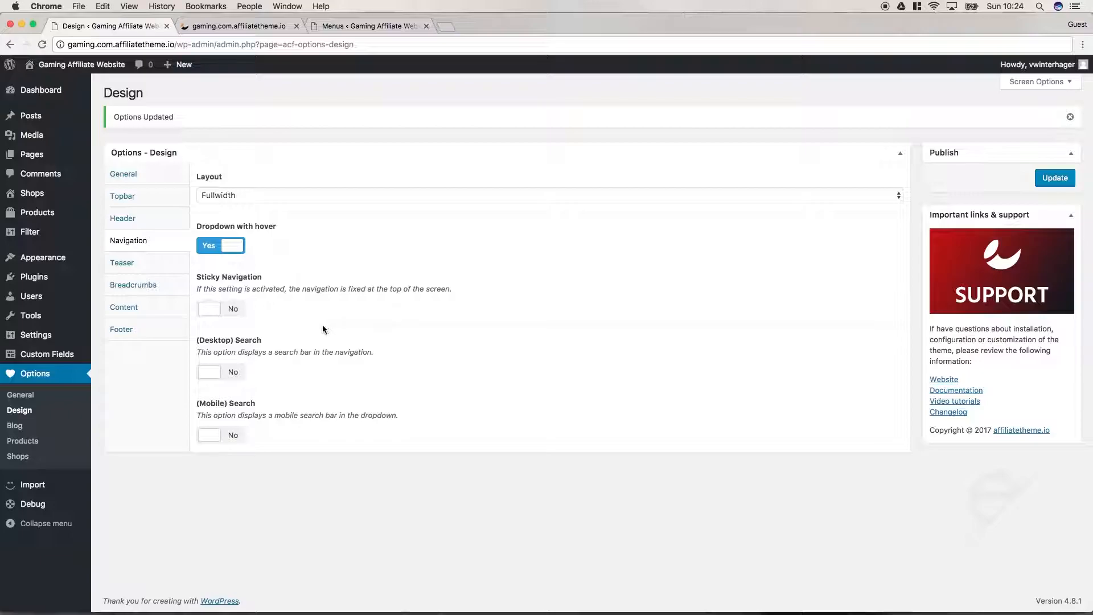
{"action": "left_click", "coordinate": [231, 309]}
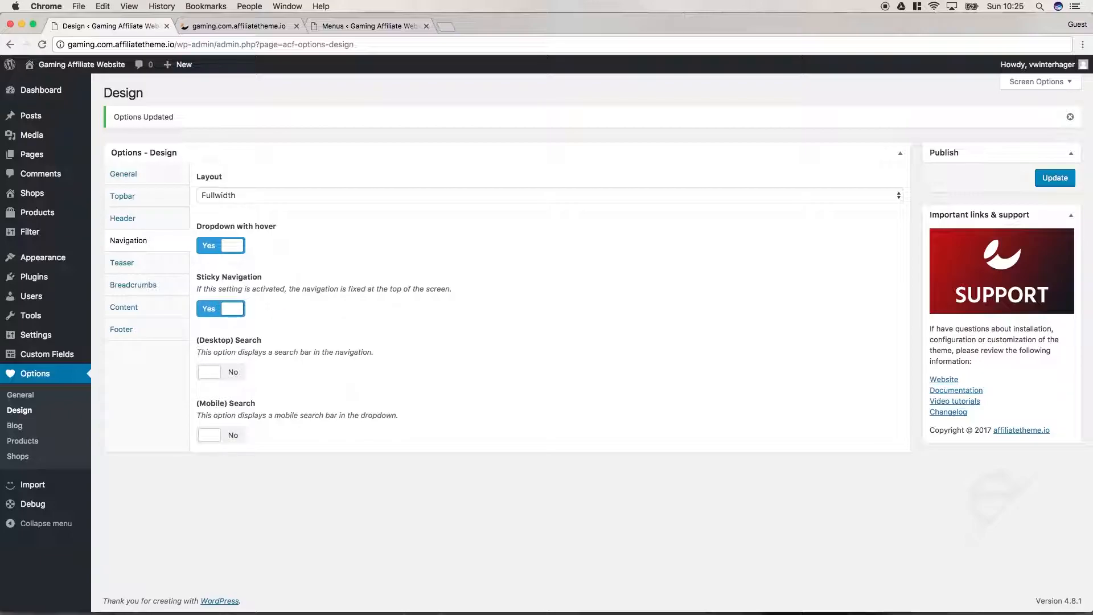
{"action": "left_click", "coordinate": [1055, 178]}
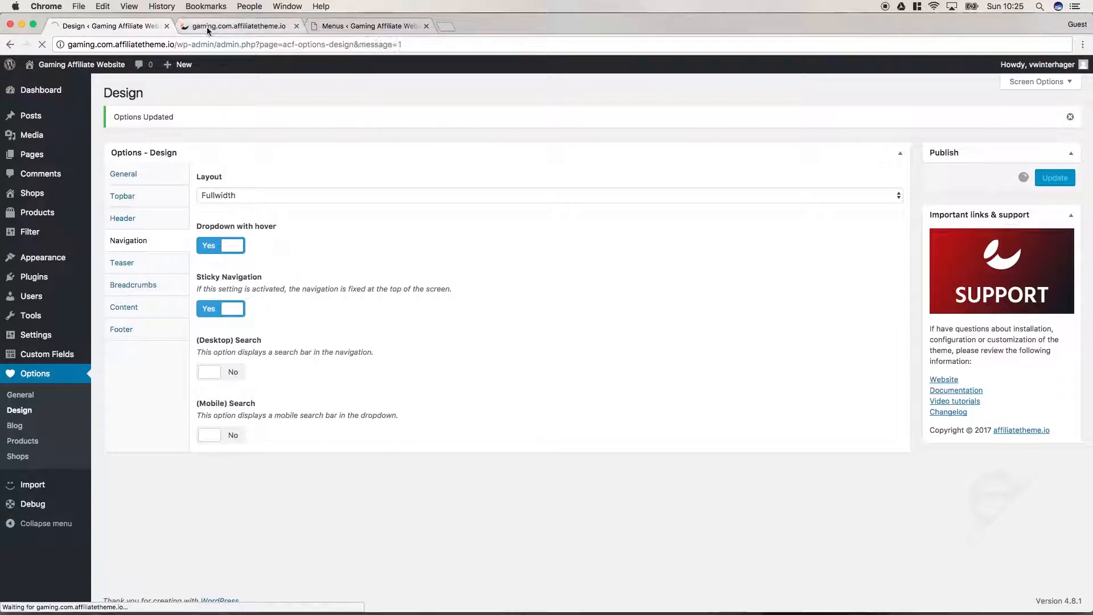
- Open the Blog page from the site's Homepage dropdown and check the sticky navigation along the full page
{"action": "right_click", "coordinate": [206, 25]}
{"action": "left_click", "coordinate": [205, 27]}
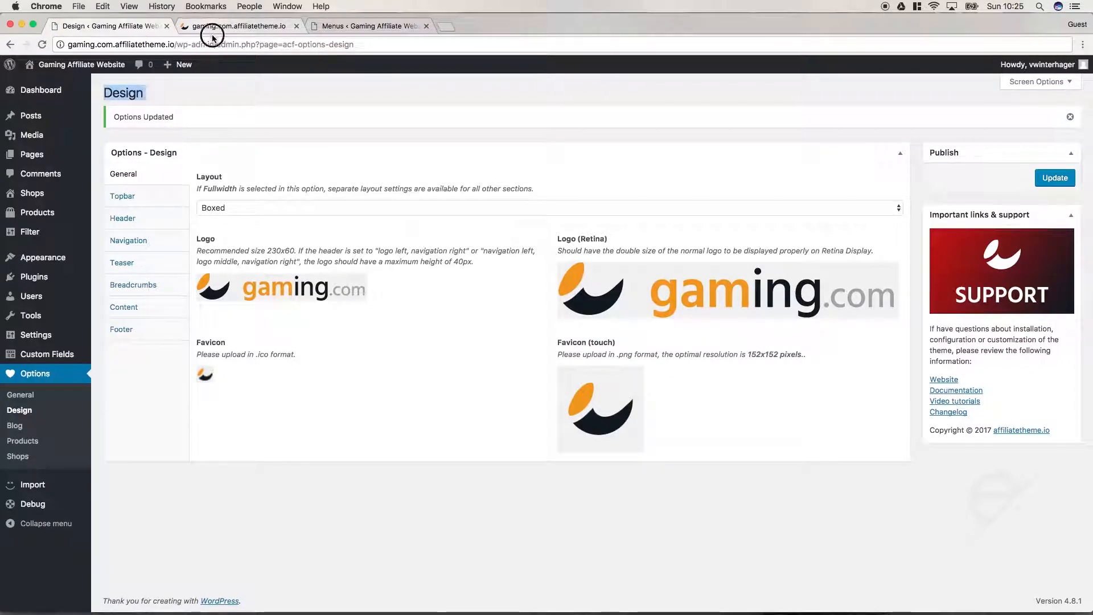
{"action": "left_click", "coordinate": [213, 26]}
{"action": "mouse_move", "coordinate": [283, 158]}
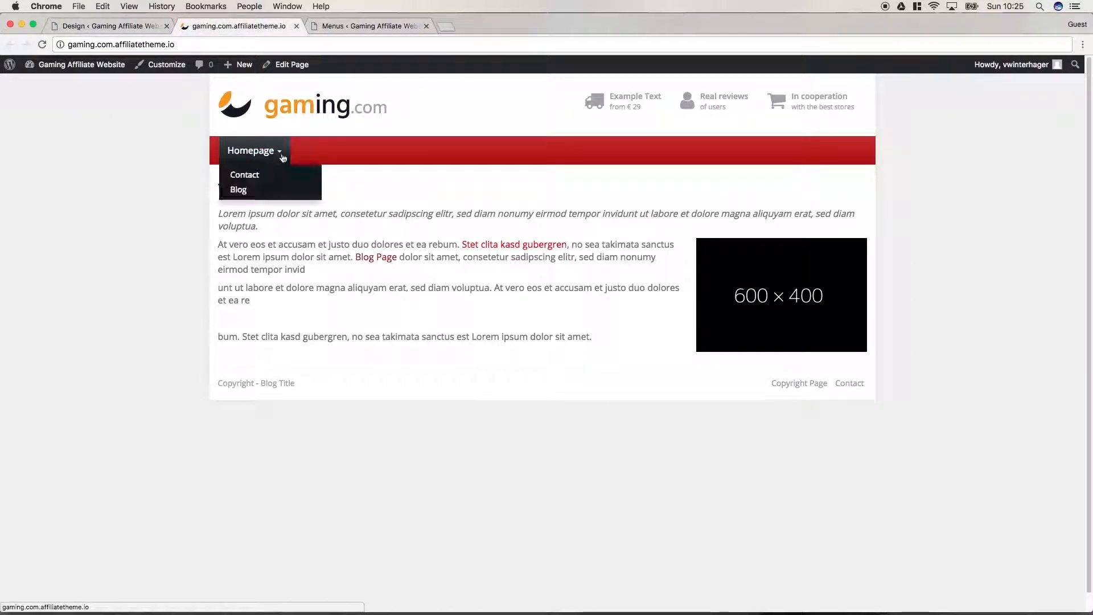
{"action": "left_click", "coordinate": [261, 195]}
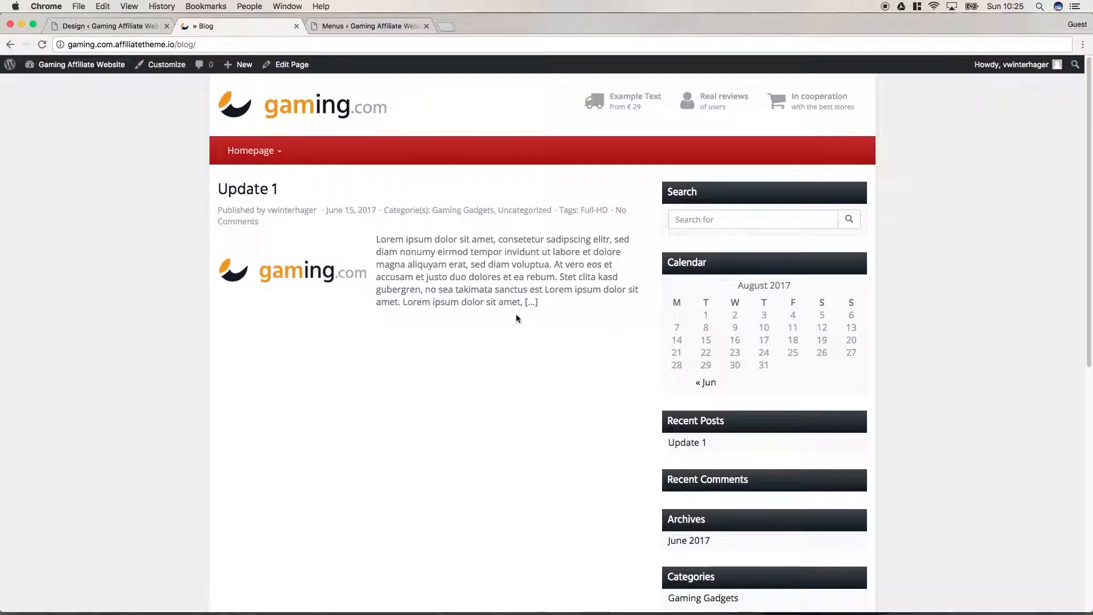
{"action": "scroll", "coordinate": [515, 317], "scroll_direction": "down", "scroll_amount": 5}
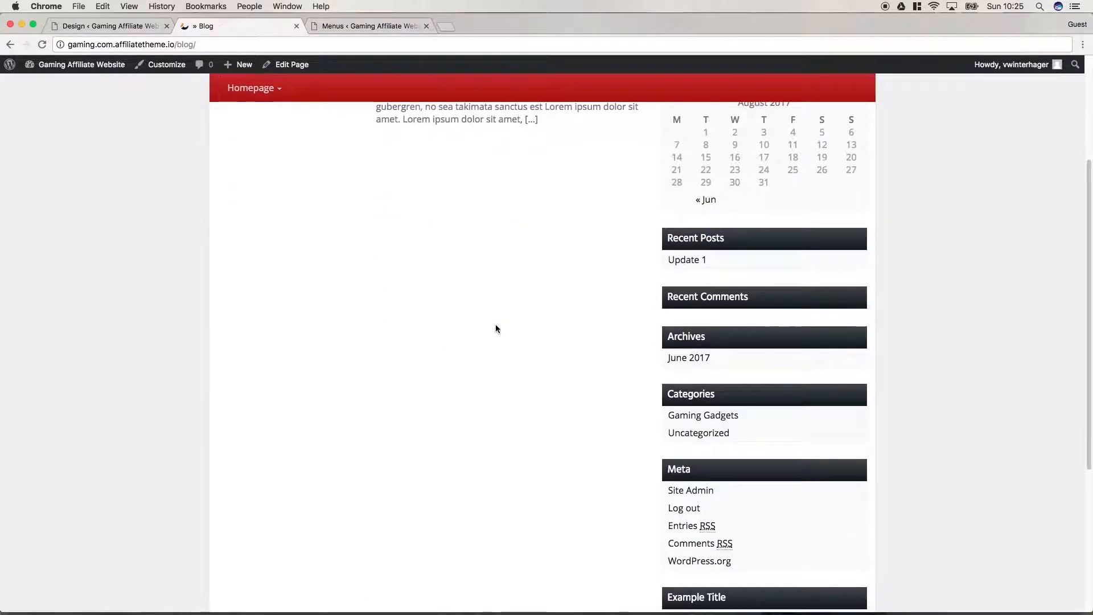
{"action": "scroll", "coordinate": [495, 328], "scroll_direction": "down", "scroll_amount": 7}
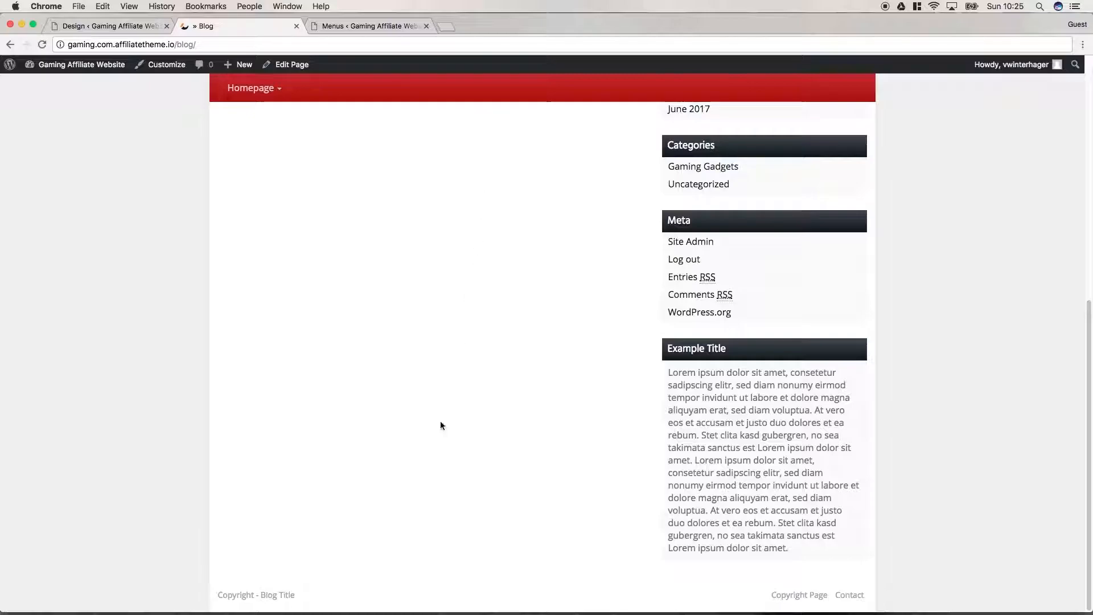
{"action": "scroll", "coordinate": [428, 442], "scroll_direction": "up", "scroll_amount": 12}
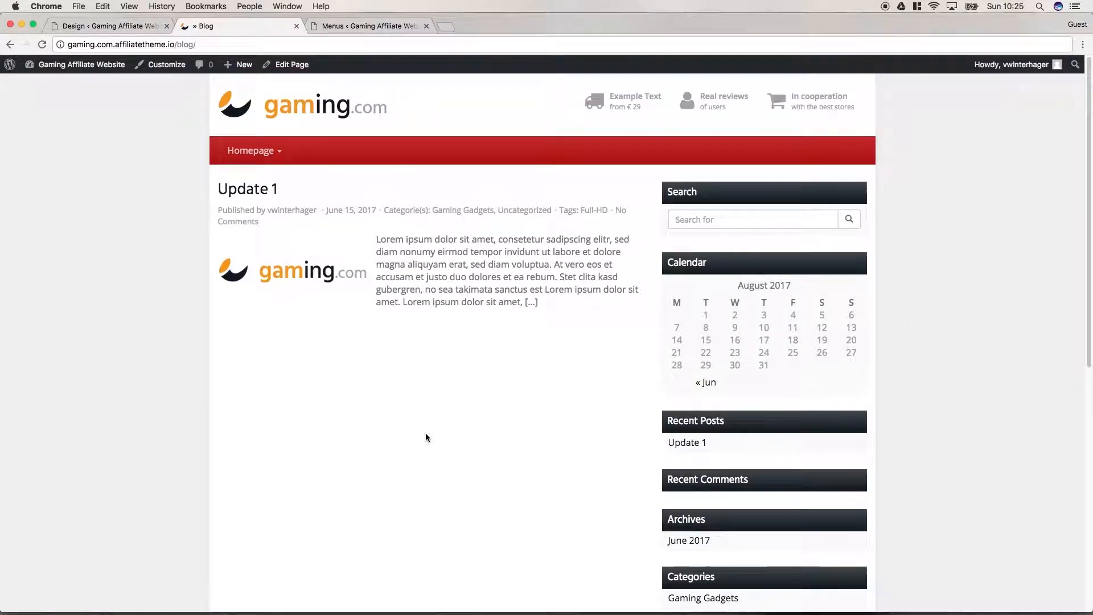
- Review the teaser design options, including the global activation setting and the available layout choices
{"action": "left_click", "coordinate": [102, 26]}
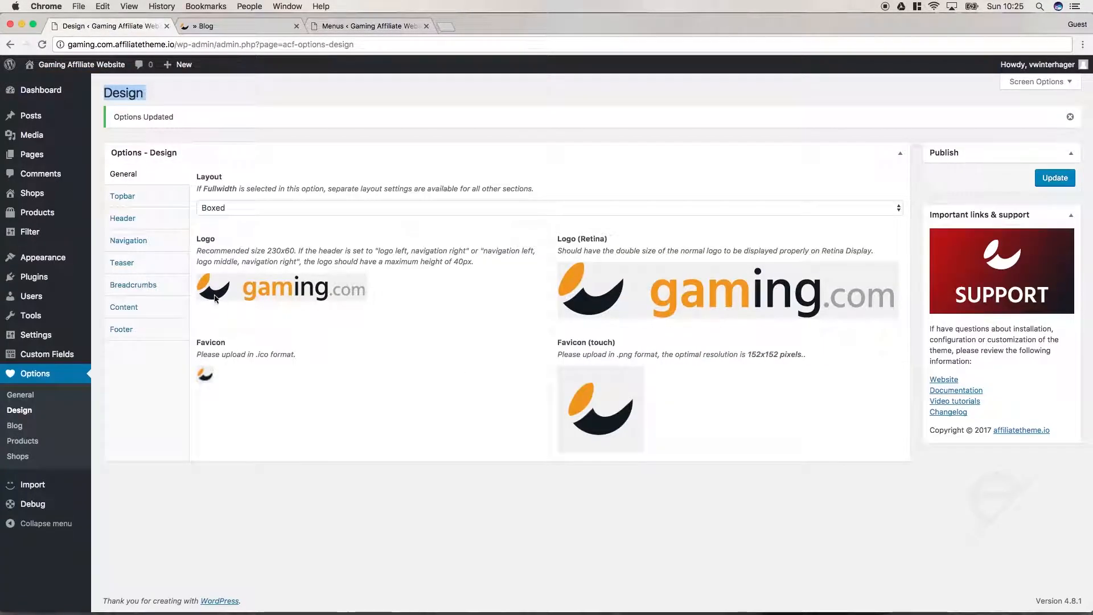
{"action": "left_click", "coordinate": [151, 239]}
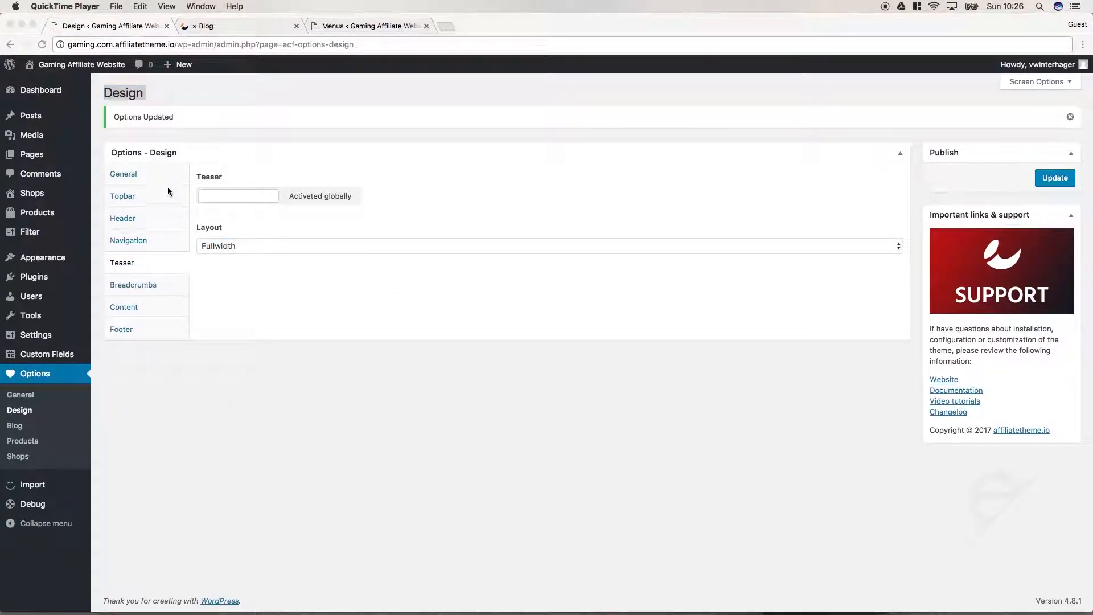
{"action": "left_click", "coordinate": [170, 243]}
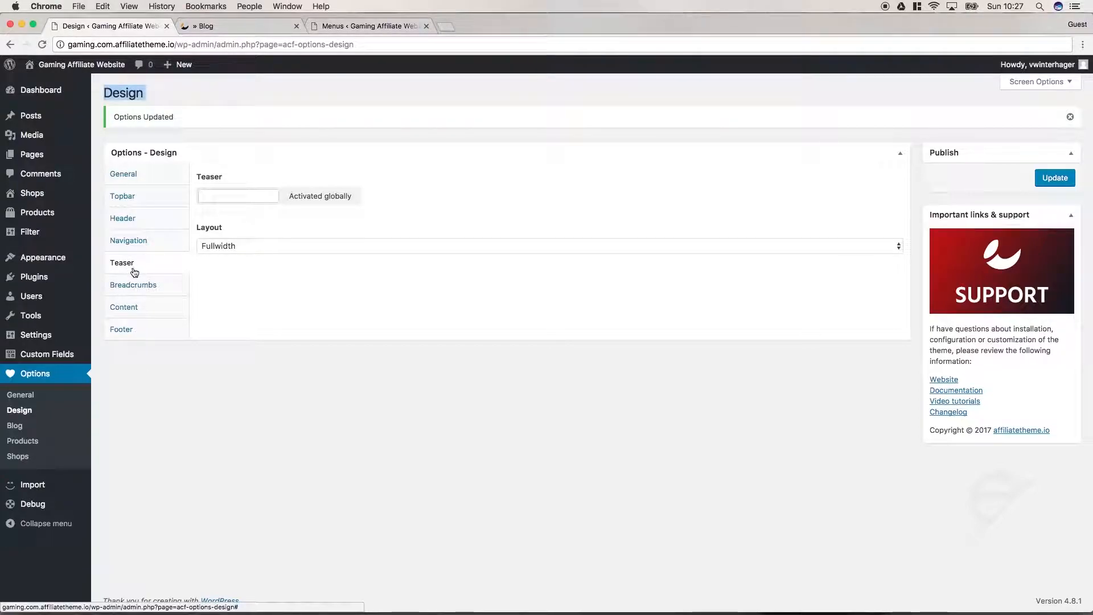
{"action": "left_click", "coordinate": [307, 300]}
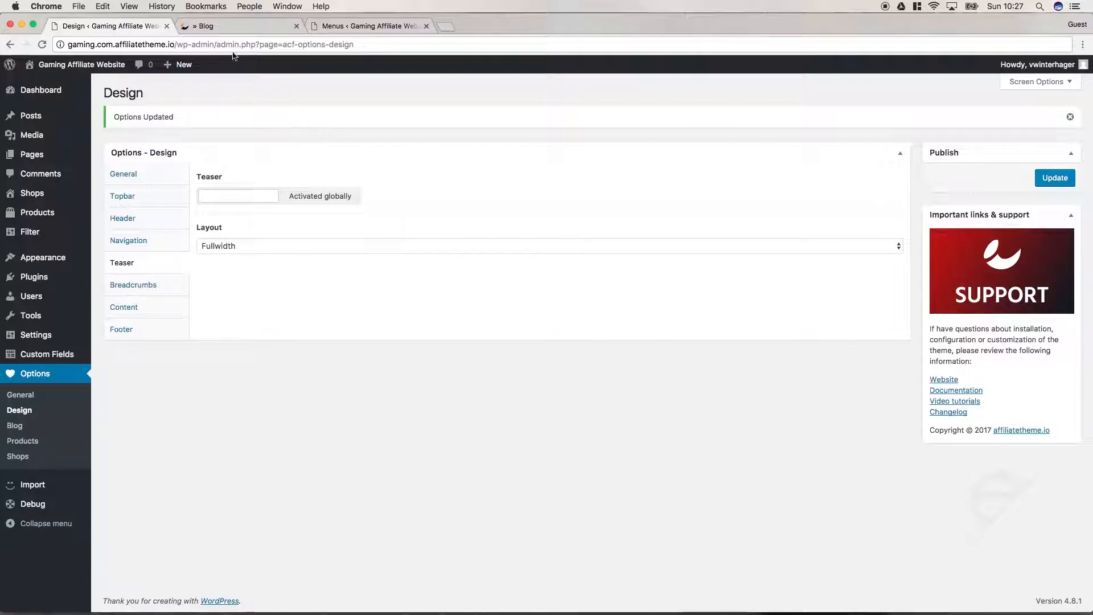
{"action": "left_click", "coordinate": [237, 26]}
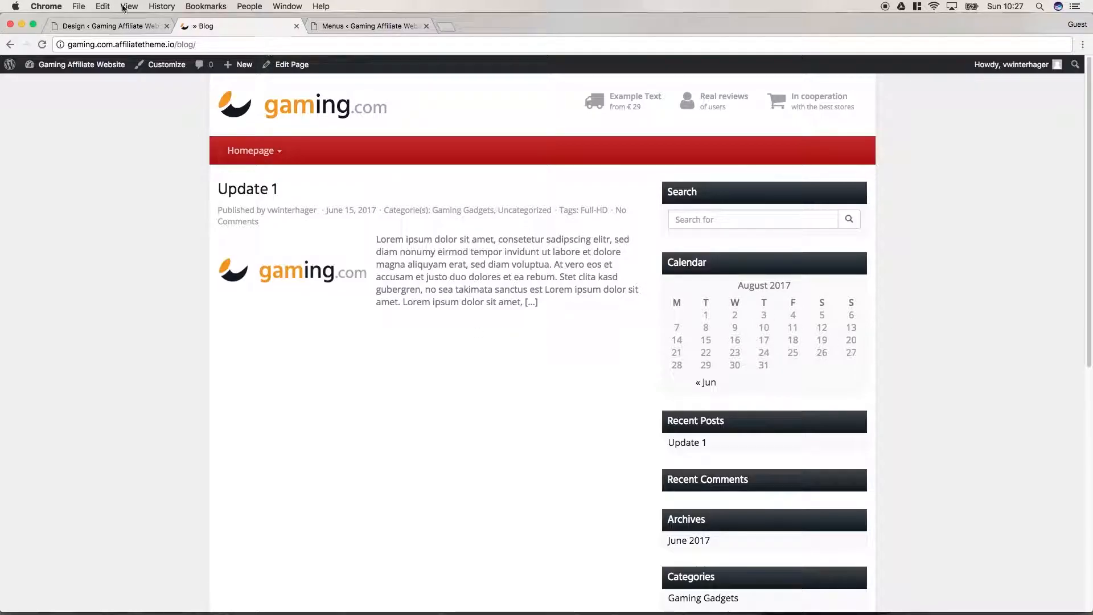
{"action": "left_click", "coordinate": [119, 26]}
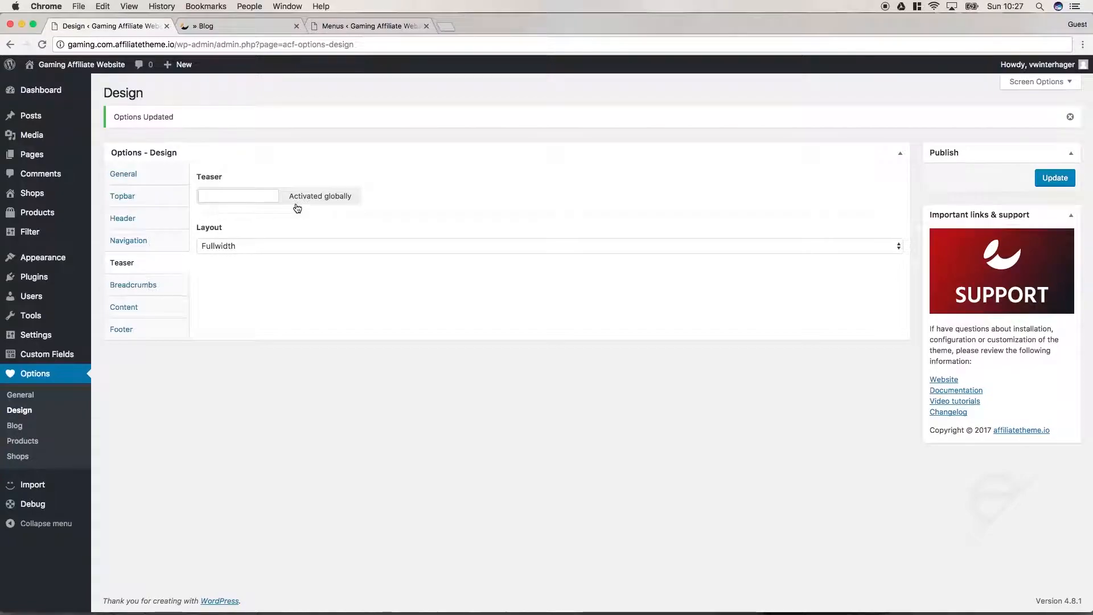
{"action": "left_click", "coordinate": [298, 248]}
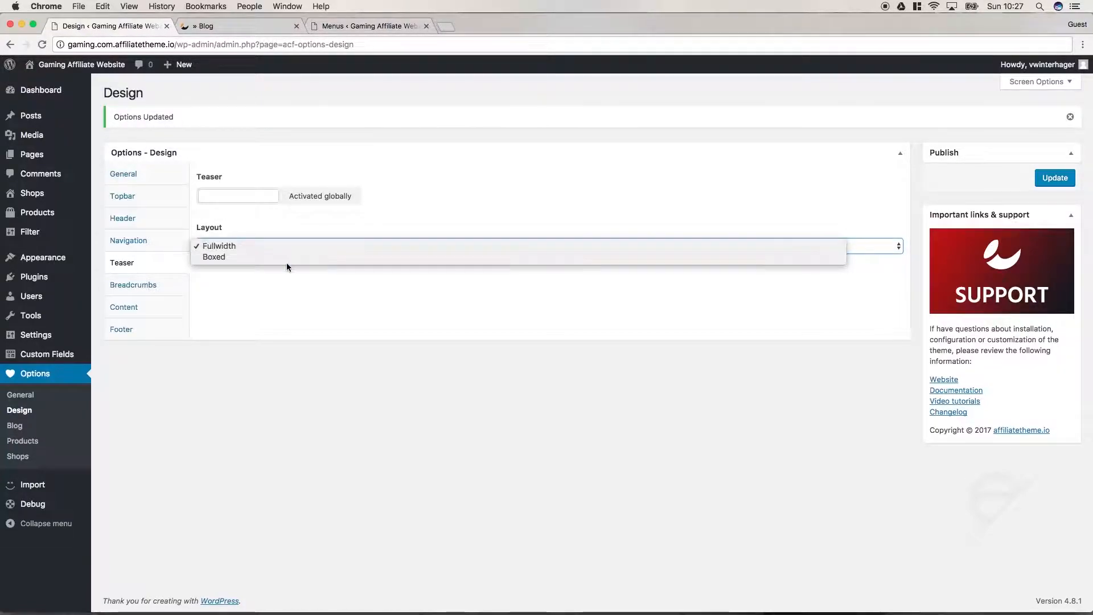
{"action": "left_click", "coordinate": [274, 319]}
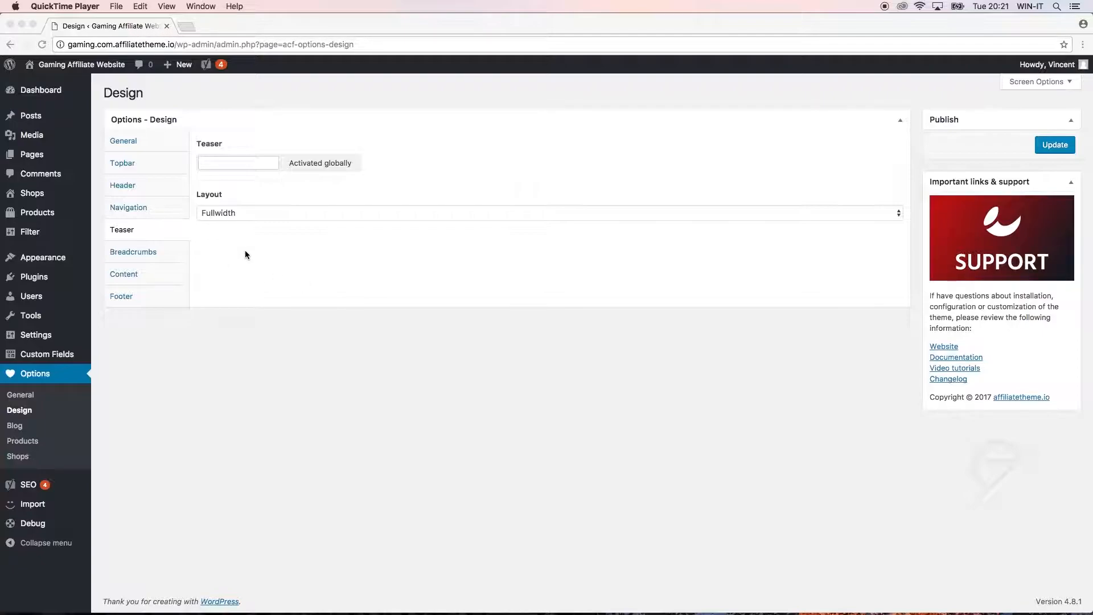
- Open the Homepage front page for editing and examine its Teaser section, including the slider settings and image fields
{"action": "left_click", "coordinate": [56, 168]}
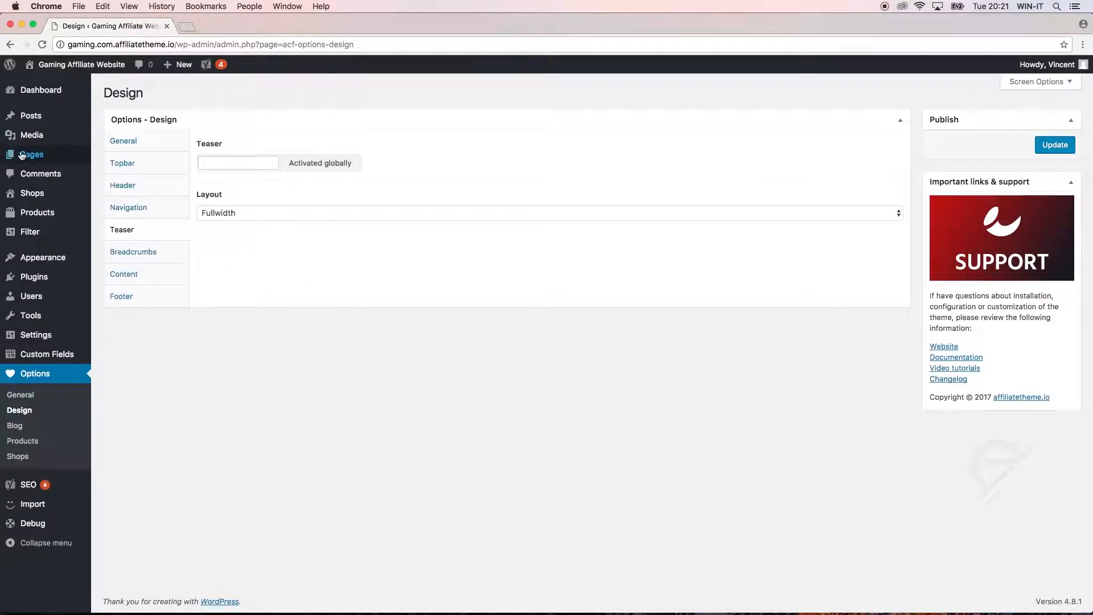
{"action": "mouse_move", "coordinate": [17, 155]}
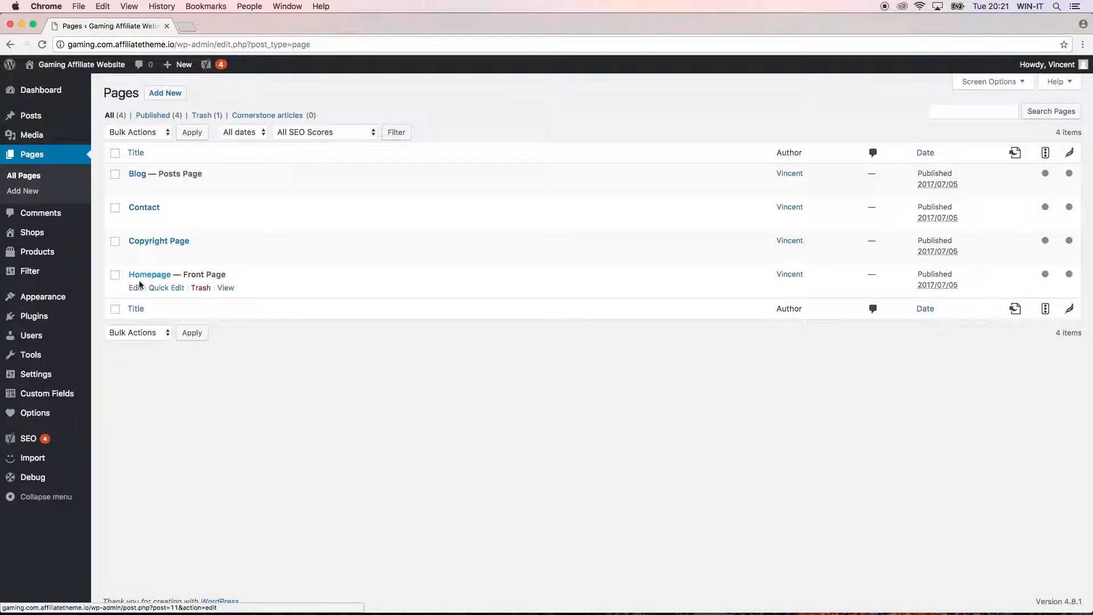
{"action": "left_click", "coordinate": [137, 289]}
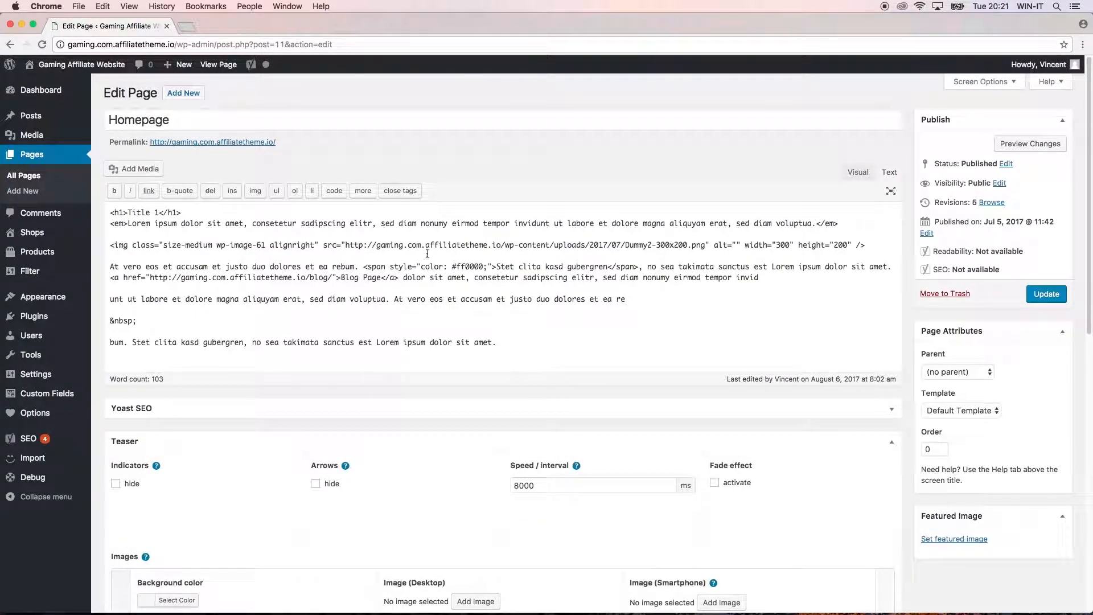
{"action": "scroll", "coordinate": [500, 353], "scroll_direction": "down", "scroll_amount": 3}
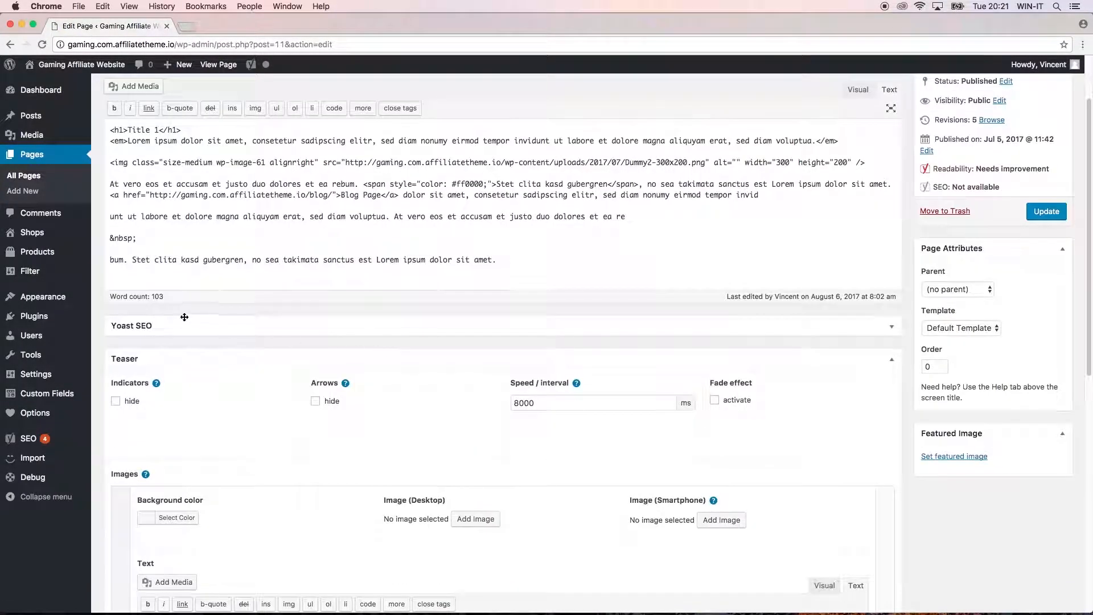
{"action": "scroll", "coordinate": [285, 413], "scroll_direction": "down", "scroll_amount": 2}
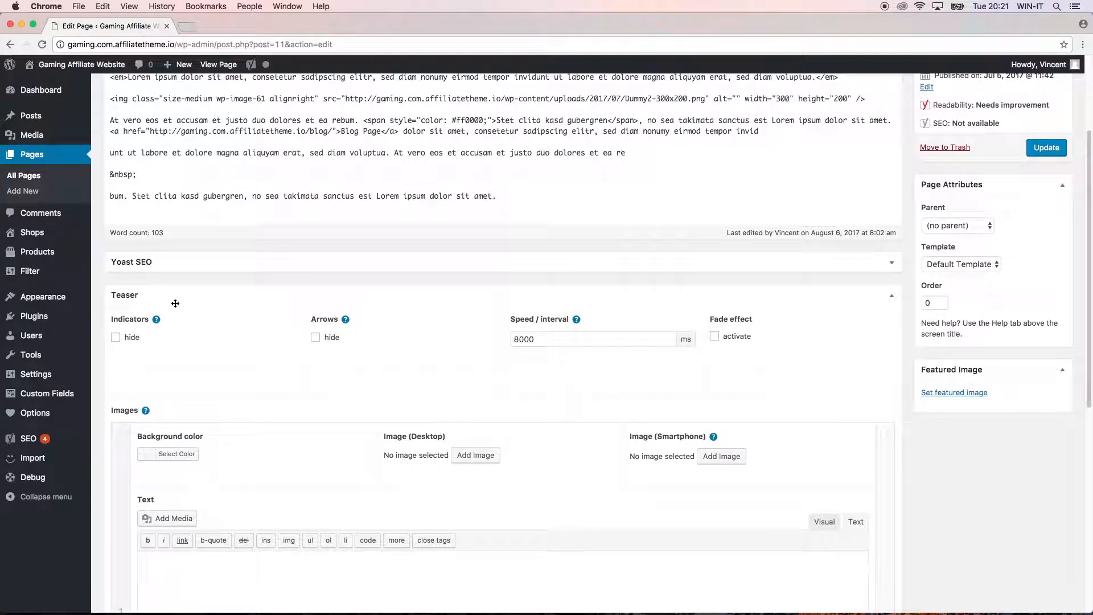
{"action": "scroll", "coordinate": [383, 368], "scroll_direction": "down", "scroll_amount": 2}
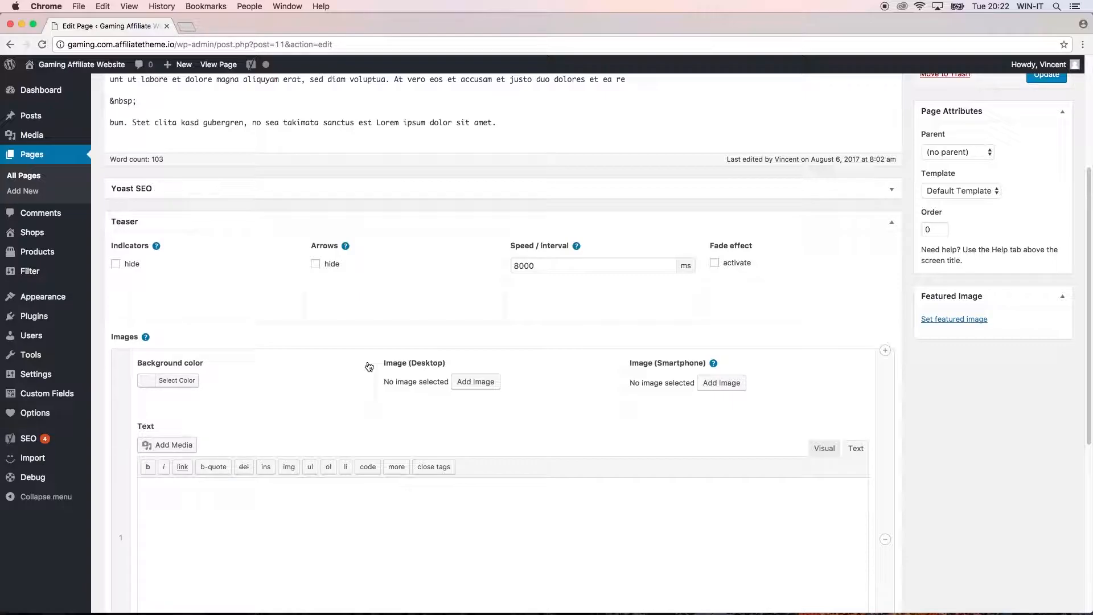
{"action": "scroll", "coordinate": [302, 344], "scroll_direction": "down", "scroll_amount": 3}
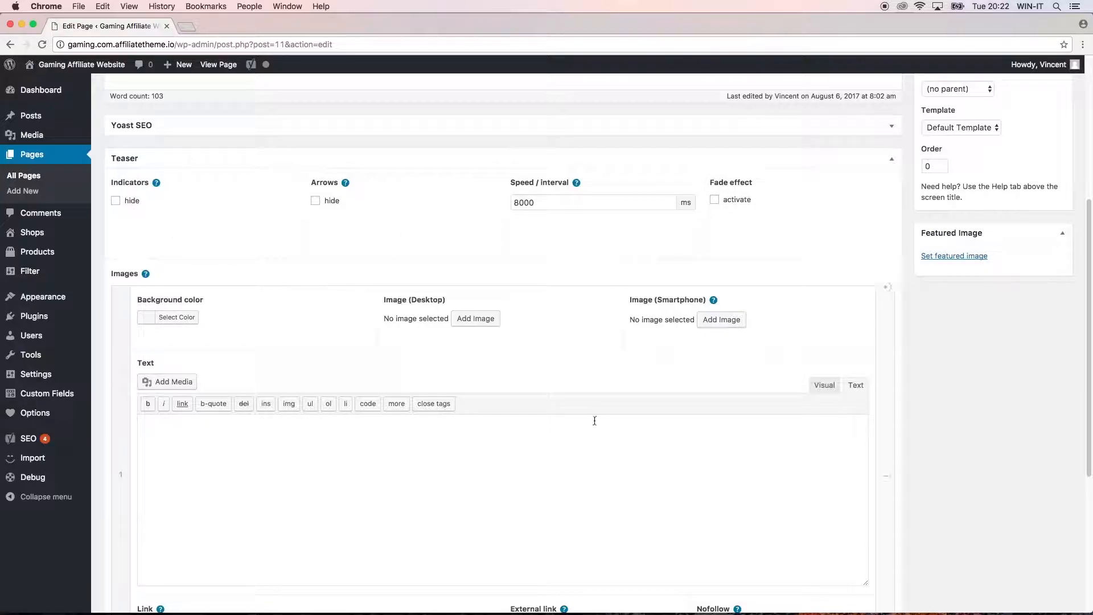
- Set StockSnap_3DLZS7FV0P-min.jpg from the media library as the first teaser slide's desktop image
{"action": "scroll", "coordinate": [518, 339], "scroll_direction": "down", "scroll_amount": 2}
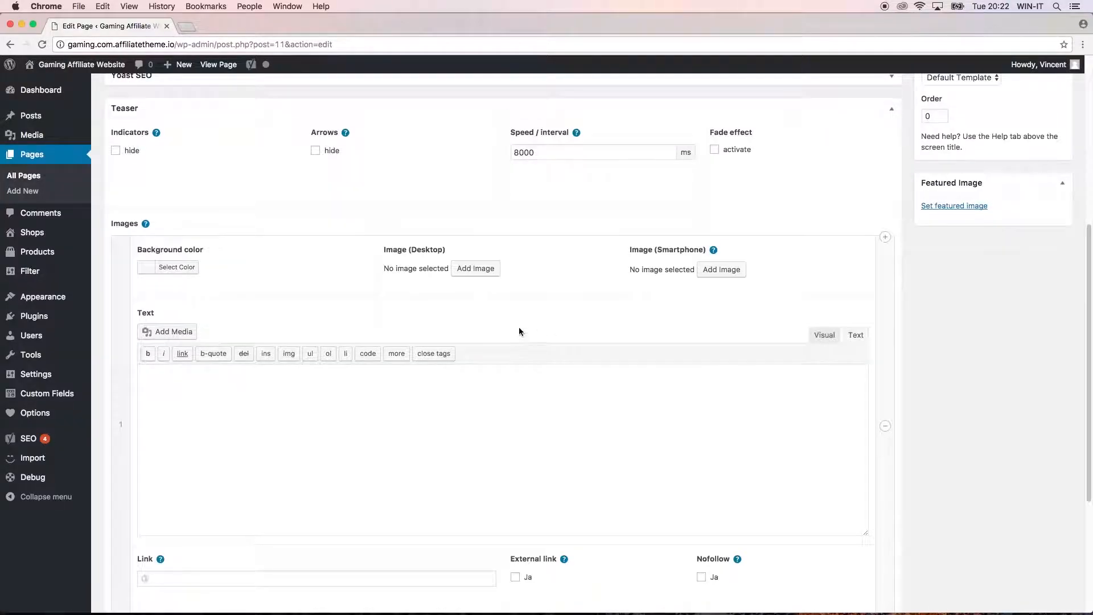
{"action": "left_click", "coordinate": [490, 269]}
{"action": "left_click", "coordinate": [427, 172]}
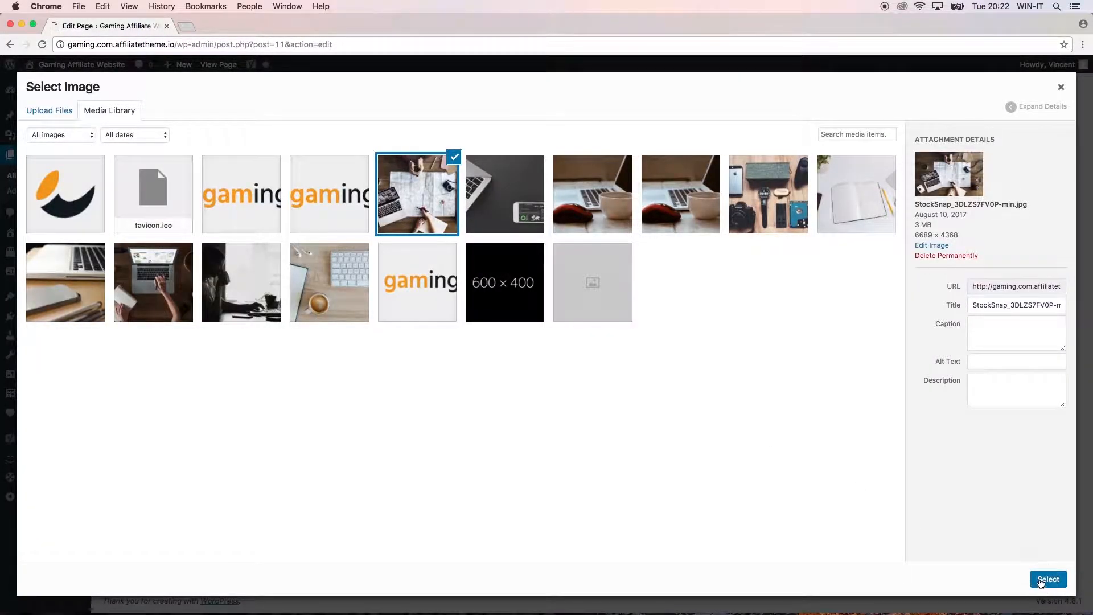
{"action": "left_click", "coordinate": [1047, 578]}
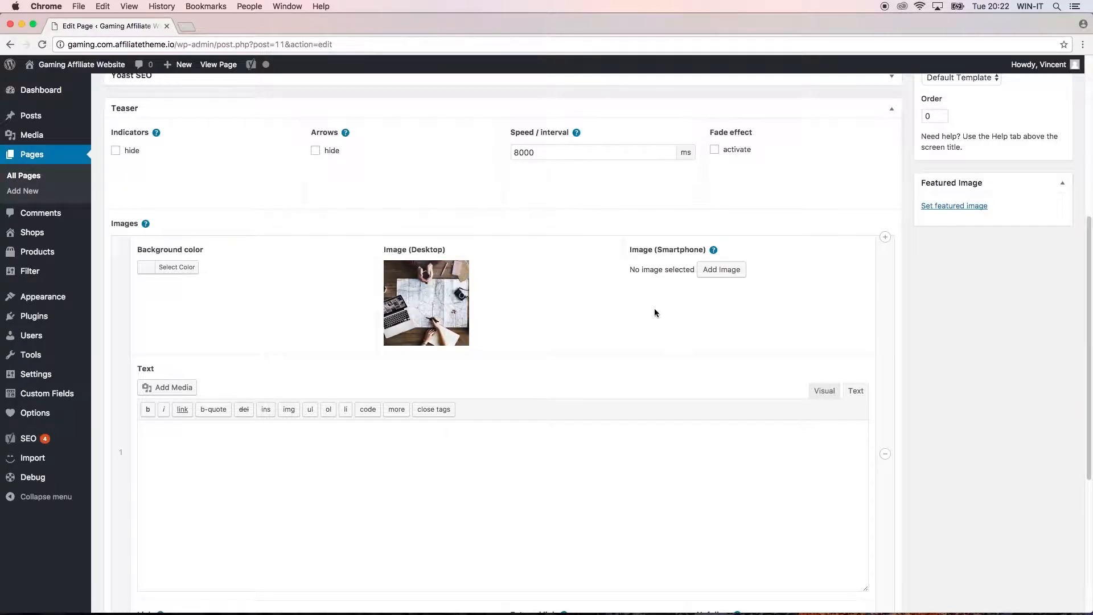
{"action": "scroll", "coordinate": [620, 311], "scroll_direction": "down", "scroll_amount": 3}
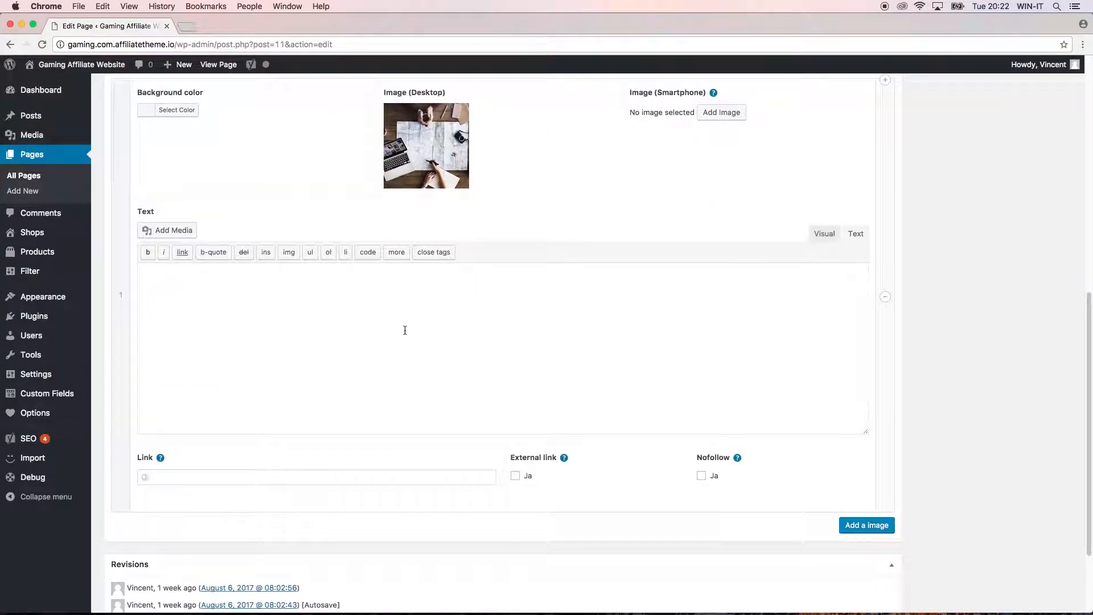
{"action": "key", "text": "super+t"}
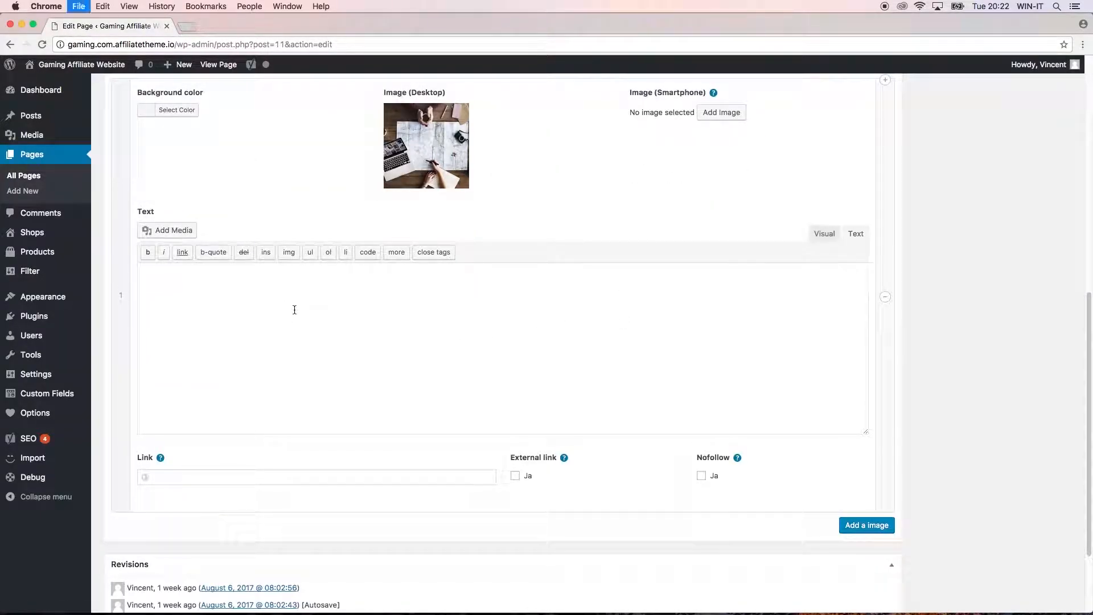
{"action": "type", "text": "lorem"}
{"action": "key", "text": "BackSpace"}
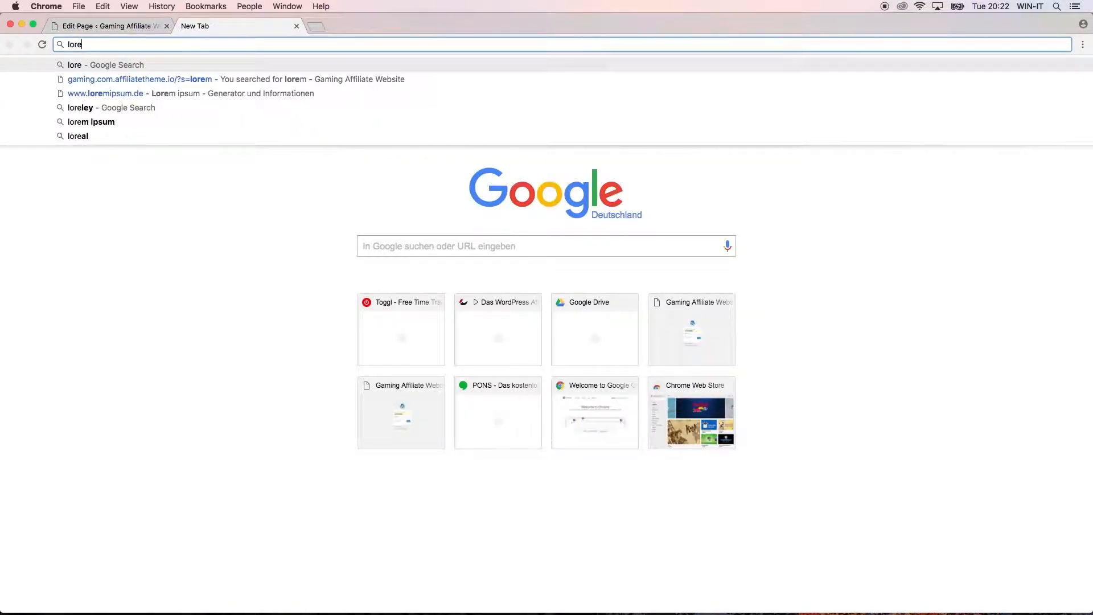
{"action": "key", "text": "Down"}
{"action": "key", "text": "Down"}
{"action": "key", "text": "Return"}
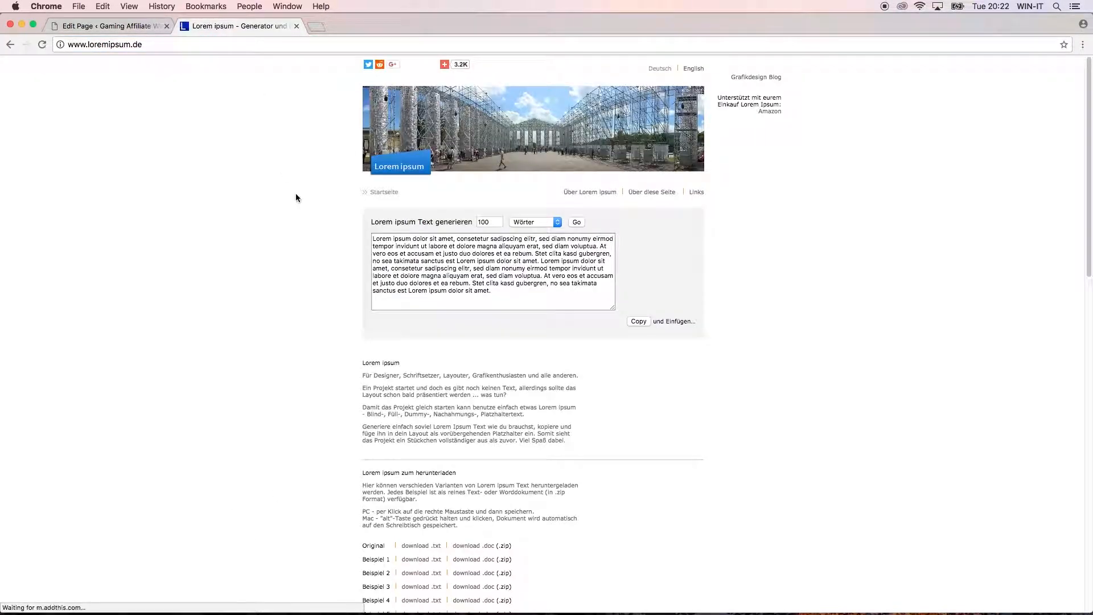
{"action": "left_click", "coordinate": [408, 275]}
{"action": "key", "text": "super+c"}
{"action": "key", "text": "super+alt+Left"}
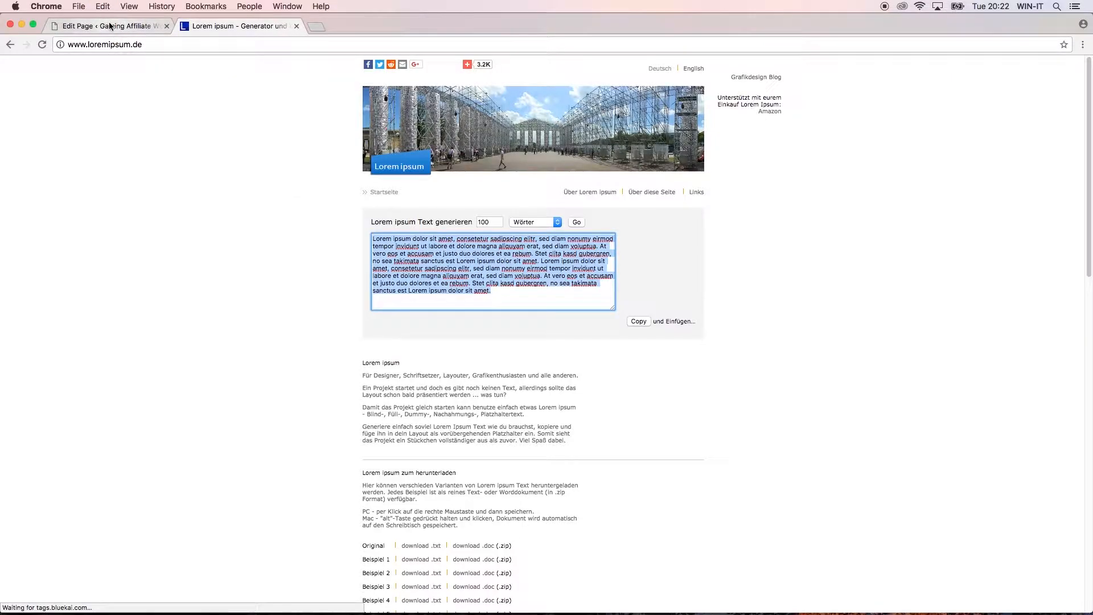
{"action": "key", "text": "super+v"}
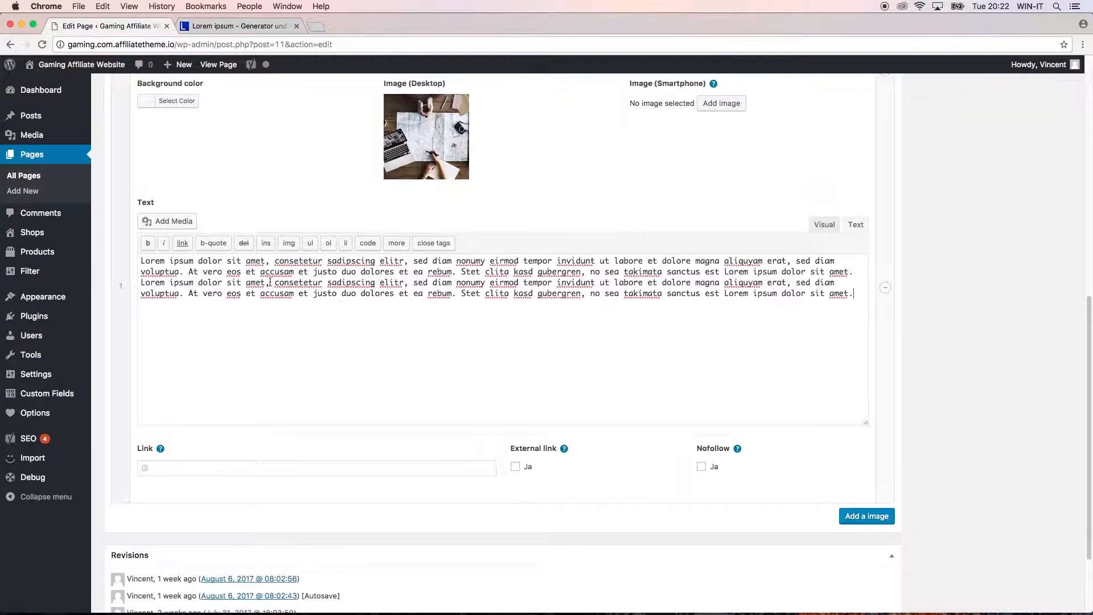
- Add a second teaser slide with StockSnap_JFPYO9HEZR-min-1.jpg from the media library as its desktop image
{"action": "scroll", "coordinate": [232, 259], "scroll_direction": "up", "scroll_amount": 2}
{"action": "scroll", "coordinate": [399, 462], "scroll_direction": "down", "scroll_amount": 3}
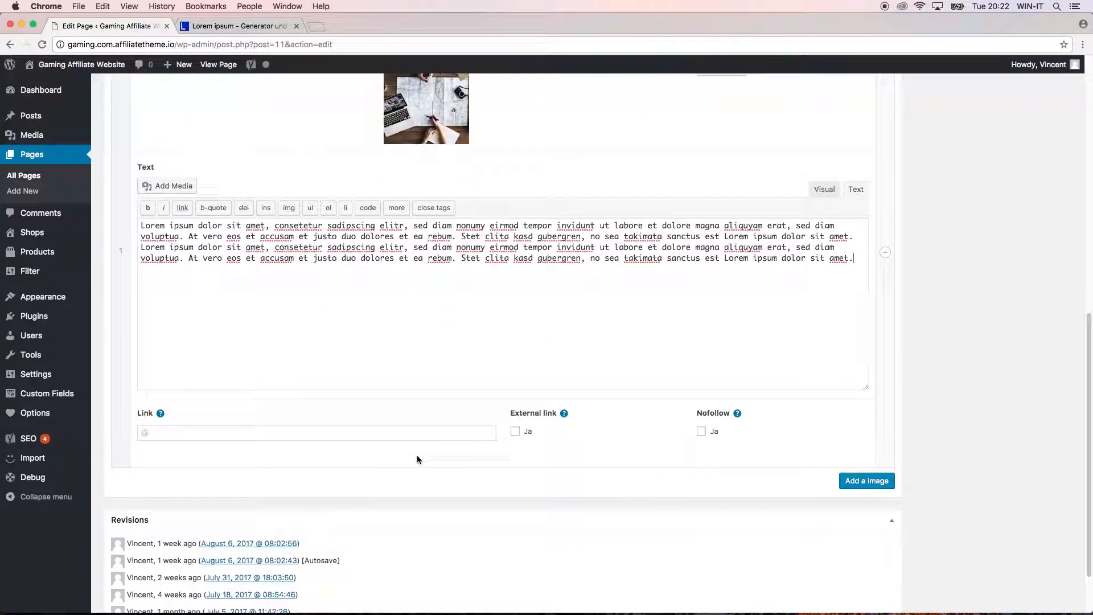
{"action": "left_click", "coordinate": [851, 483]}
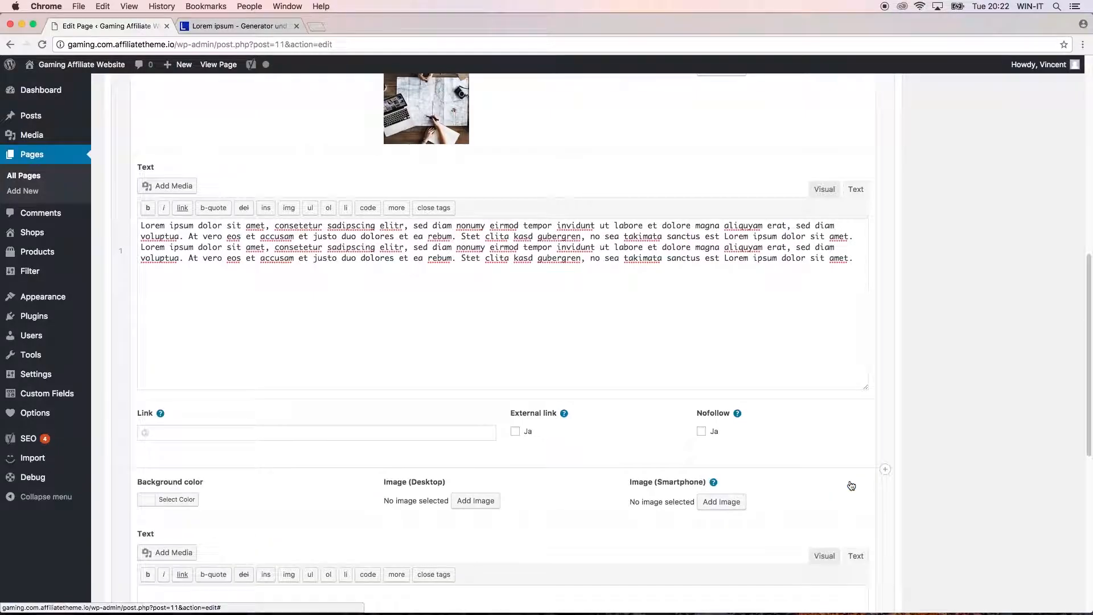
{"action": "scroll", "coordinate": [480, 416], "scroll_direction": "down", "scroll_amount": 5}
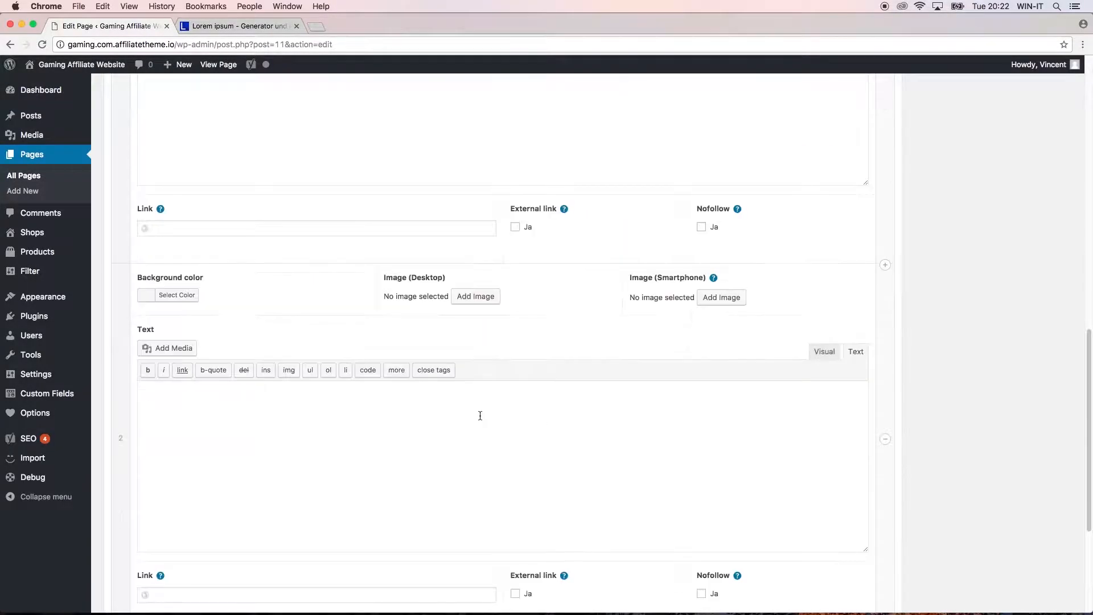
{"action": "left_click", "coordinate": [475, 296]}
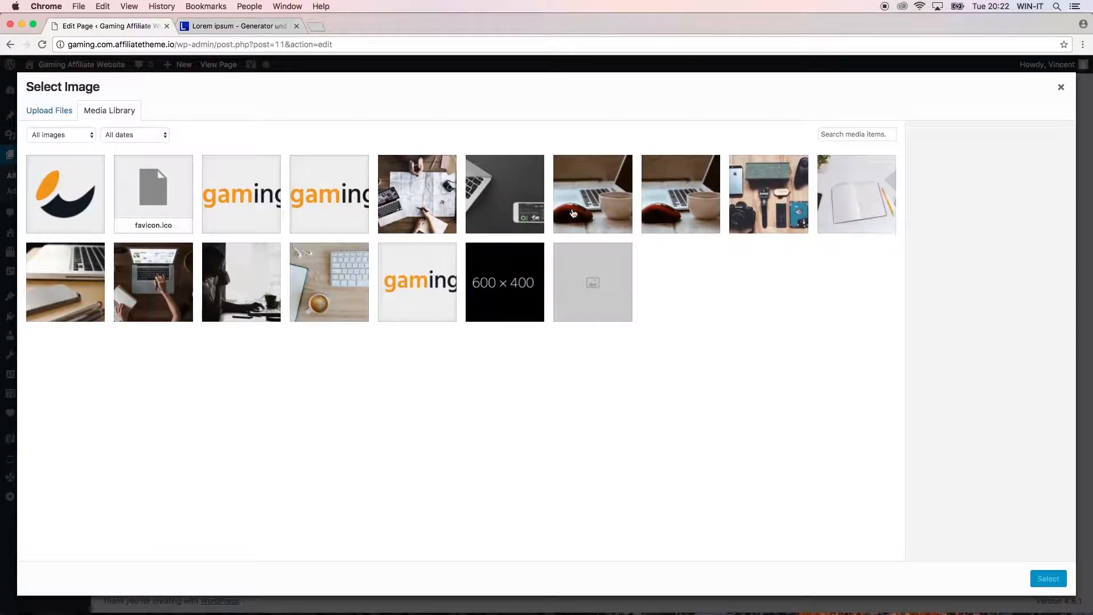
{"action": "left_click", "coordinate": [592, 213]}
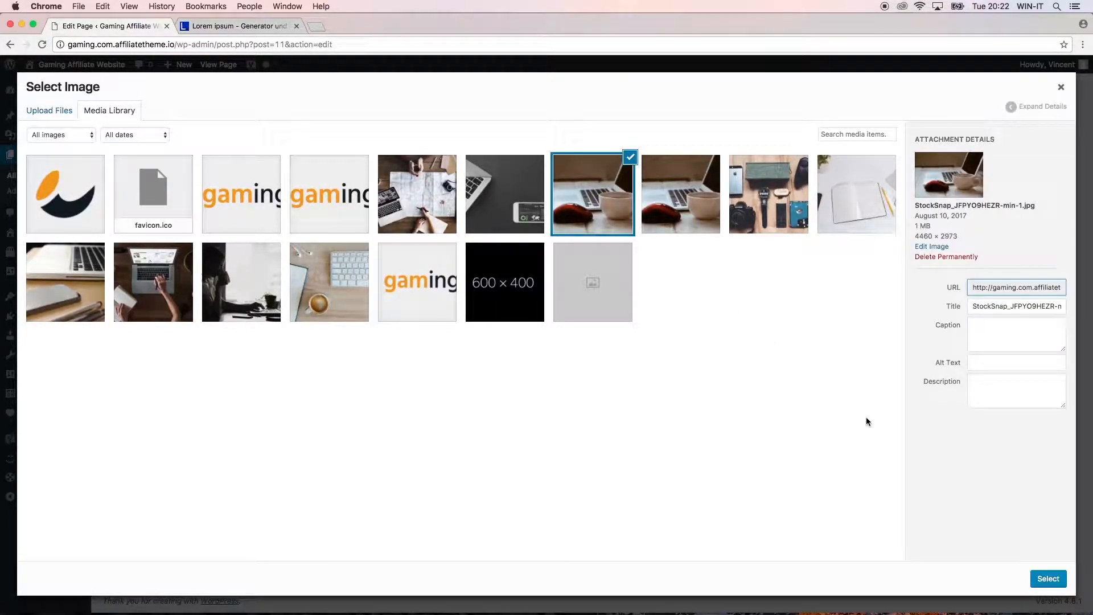
{"action": "left_click", "coordinate": [1058, 581]}
- Paste the copied Lorem ipsum text into the second teaser slide and update the Homepage
{"action": "scroll", "coordinate": [800, 486], "scroll_direction": "down", "scroll_amount": 3}
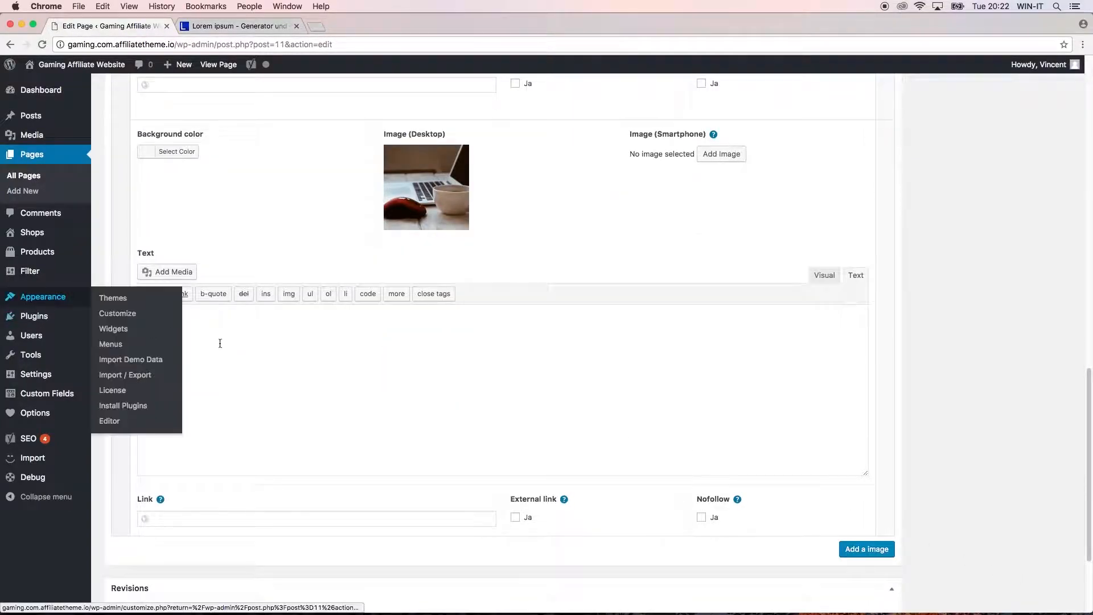
{"action": "key", "text": "super+v"}
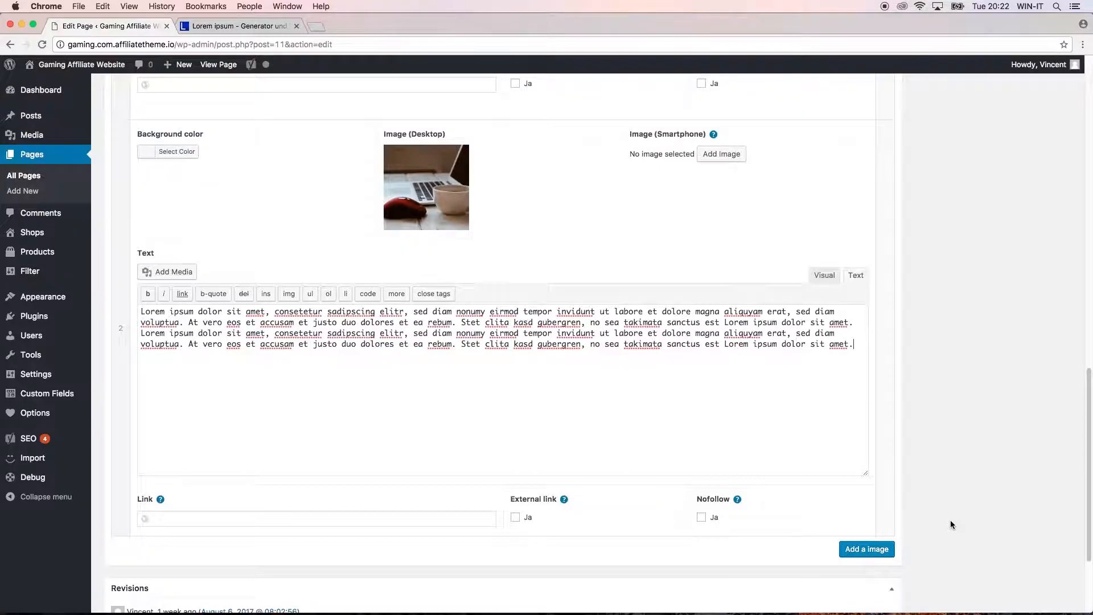
{"action": "scroll", "coordinate": [951, 520], "scroll_direction": "down", "scroll_amount": 2}
{"action": "scroll", "coordinate": [951, 520], "scroll_direction": "up", "scroll_amount": 15}
{"action": "left_click", "coordinate": [1047, 293]}
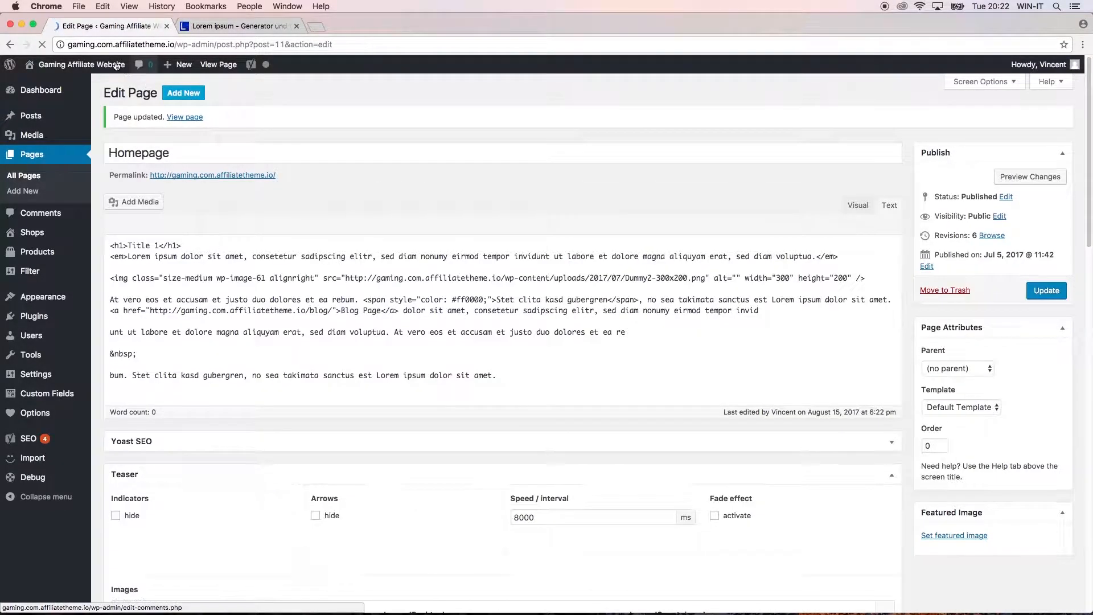
- Open the site's front page separately and check the teaser slider, switching between slides and viewing the full page
{"action": "left_click", "coordinate": [116, 66], "text": "super"}
{"action": "left_click", "coordinate": [210, 29]}
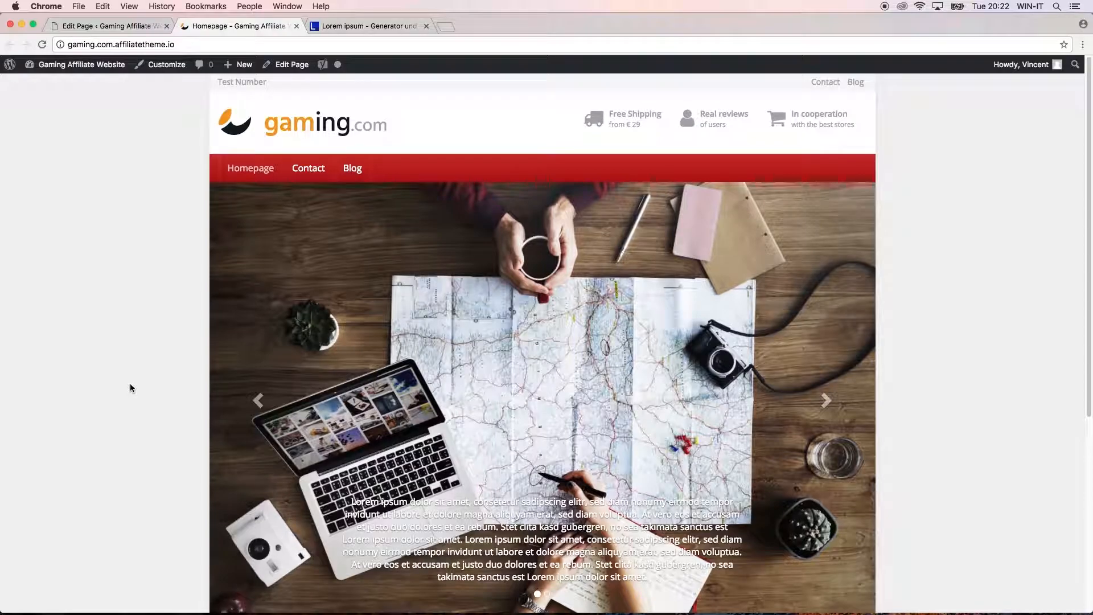
{"action": "scroll", "coordinate": [130, 388], "scroll_direction": "down", "scroll_amount": 3}
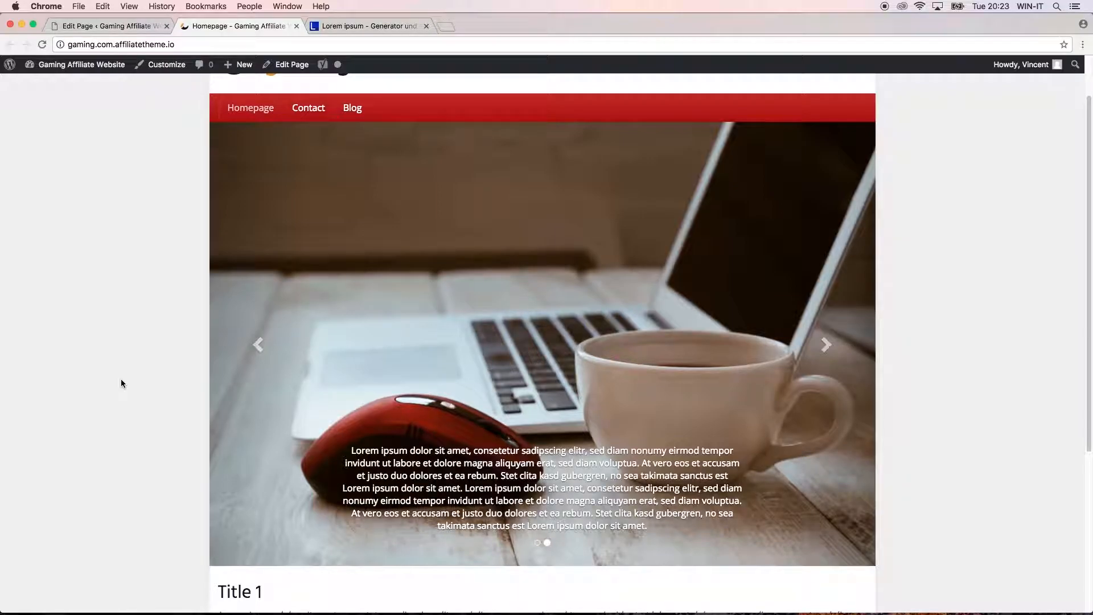
{"action": "left_click", "coordinate": [827, 345]}
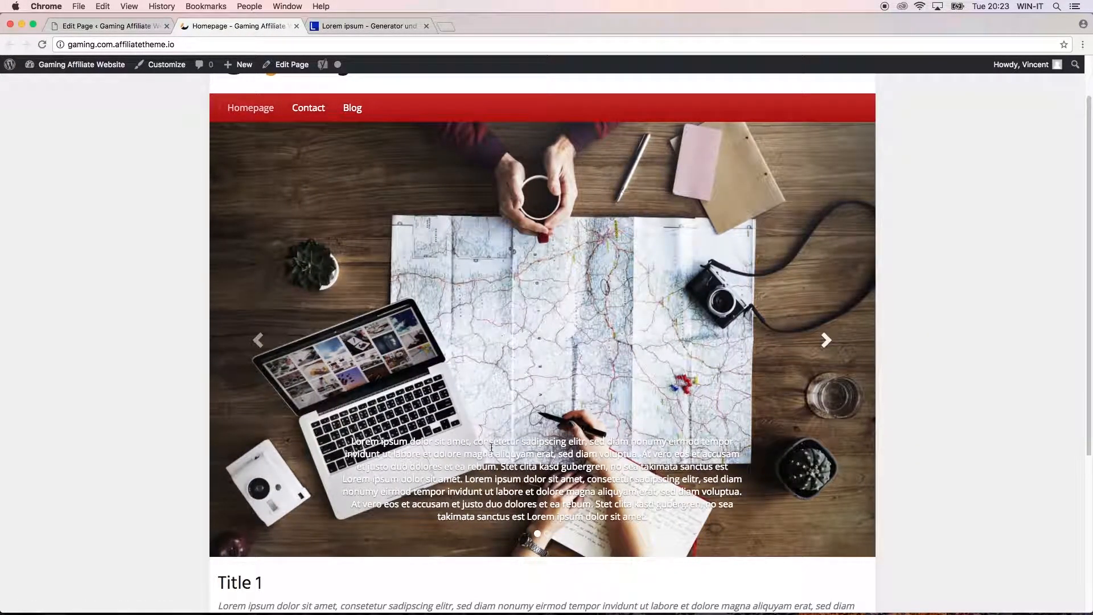
{"action": "scroll", "coordinate": [483, 454], "scroll_direction": "down", "scroll_amount": 5}
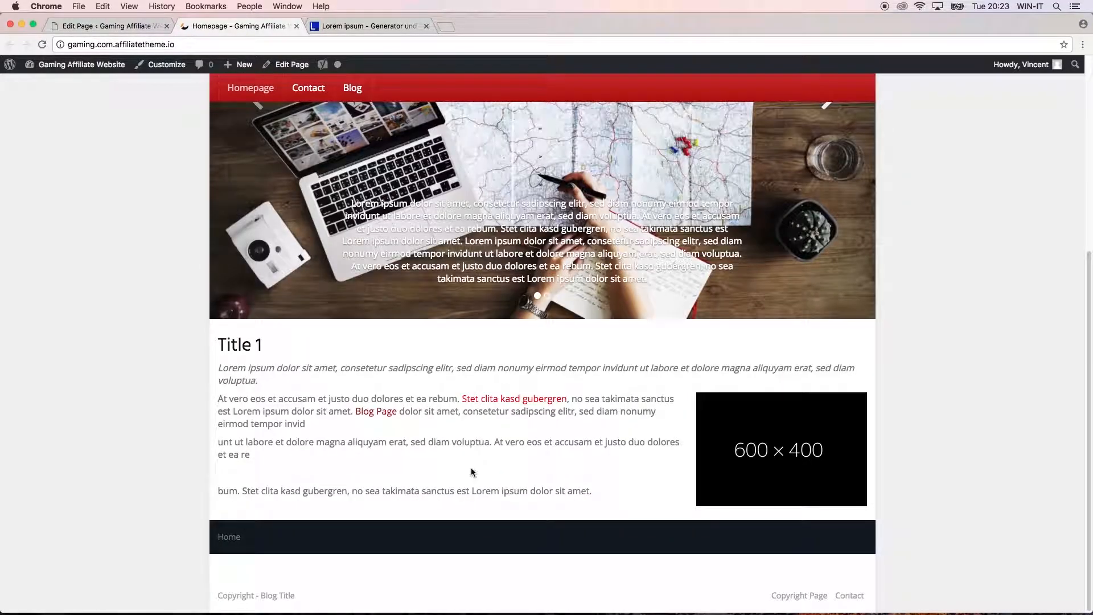
{"action": "scroll", "coordinate": [468, 477], "scroll_direction": "up", "scroll_amount": 4}
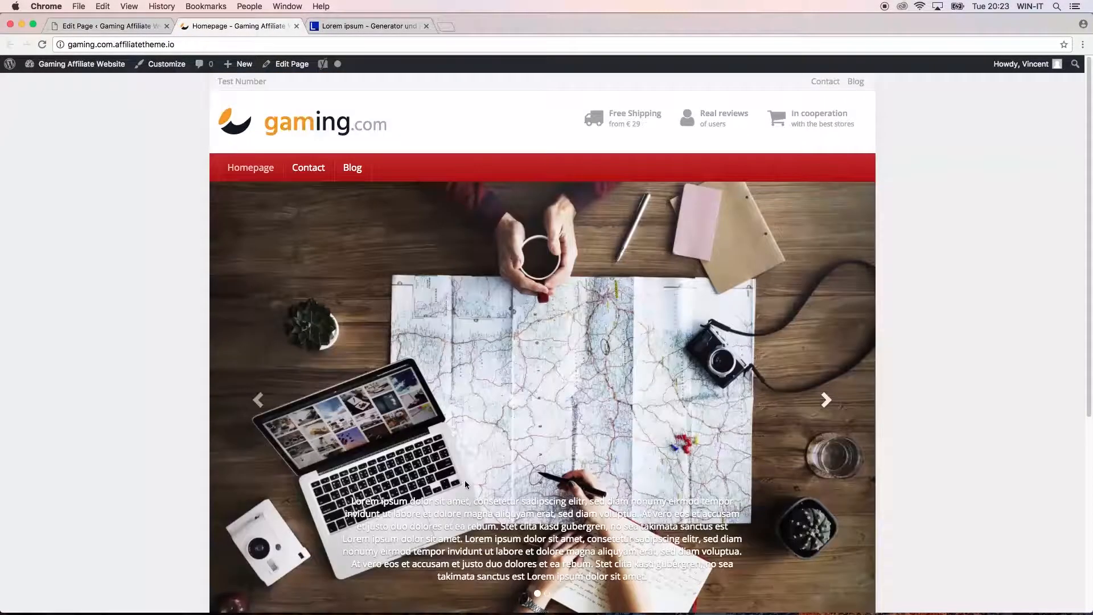
{"action": "scroll", "coordinate": [463, 481], "scroll_direction": "down", "scroll_amount": 2}
{"action": "scroll", "coordinate": [566, 372], "scroll_direction": "up", "scroll_amount": 4}
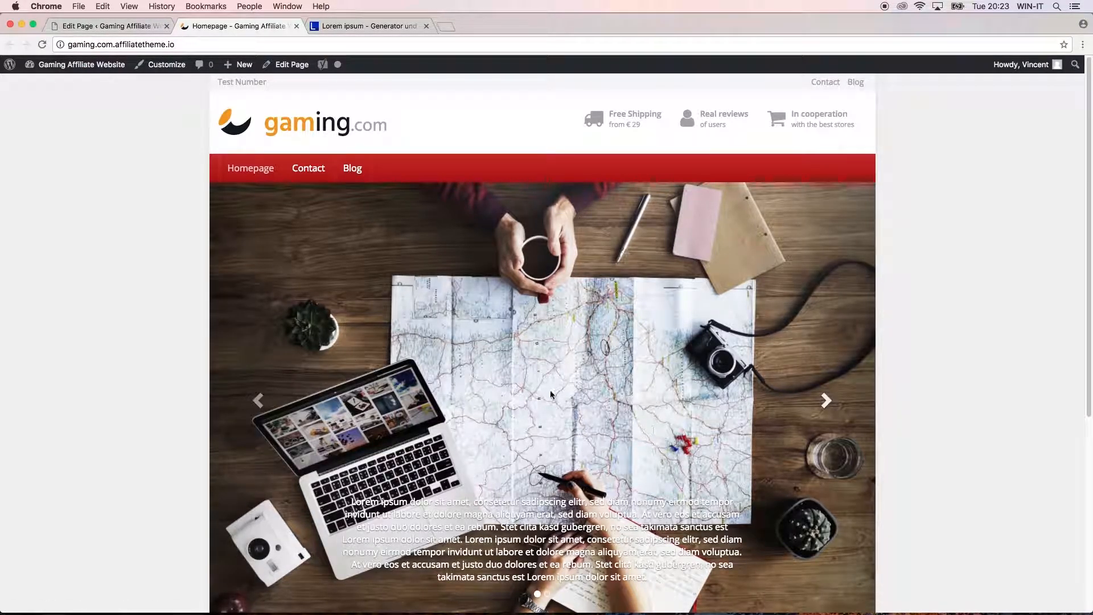
- Check the site's Contact page for a teaser, and return to editing the Homepage
{"action": "left_click", "coordinate": [320, 174]}
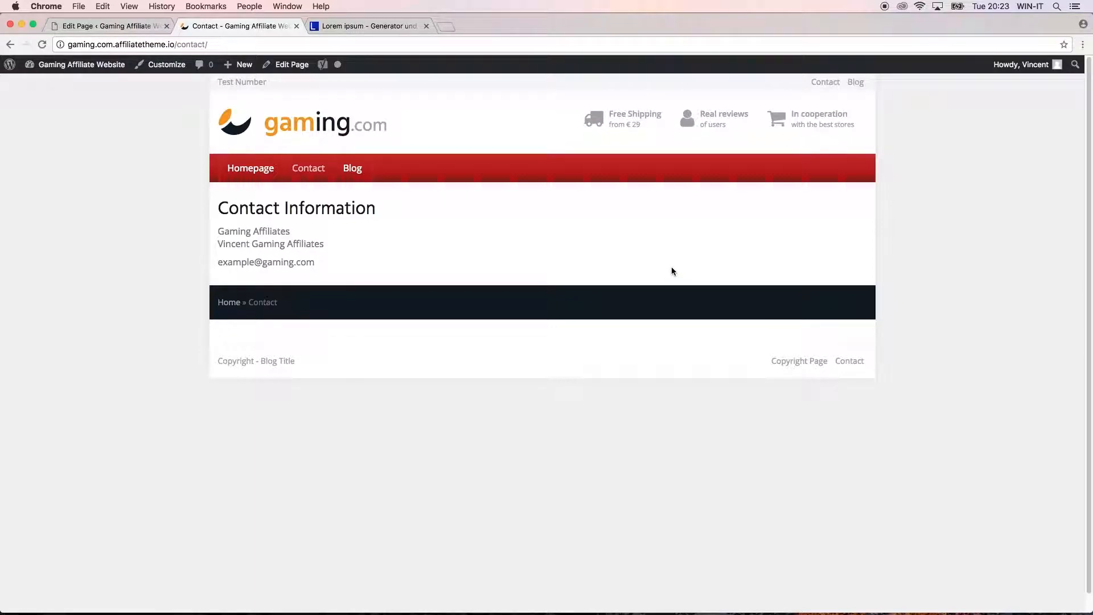
{"action": "left_click", "coordinate": [106, 26]}
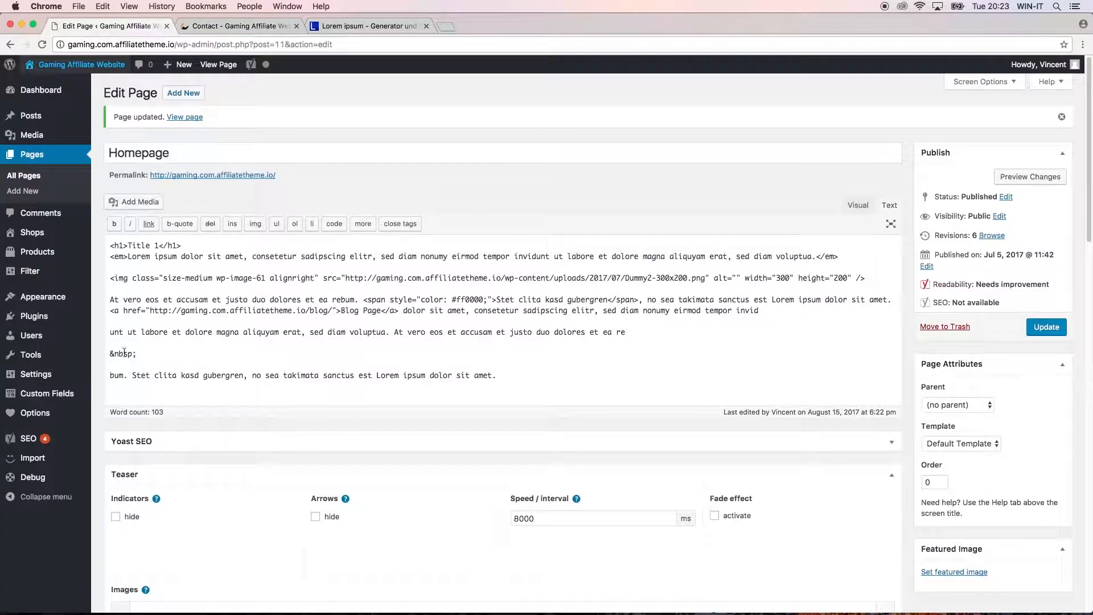
{"action": "mouse_move", "coordinate": [96, 425]}
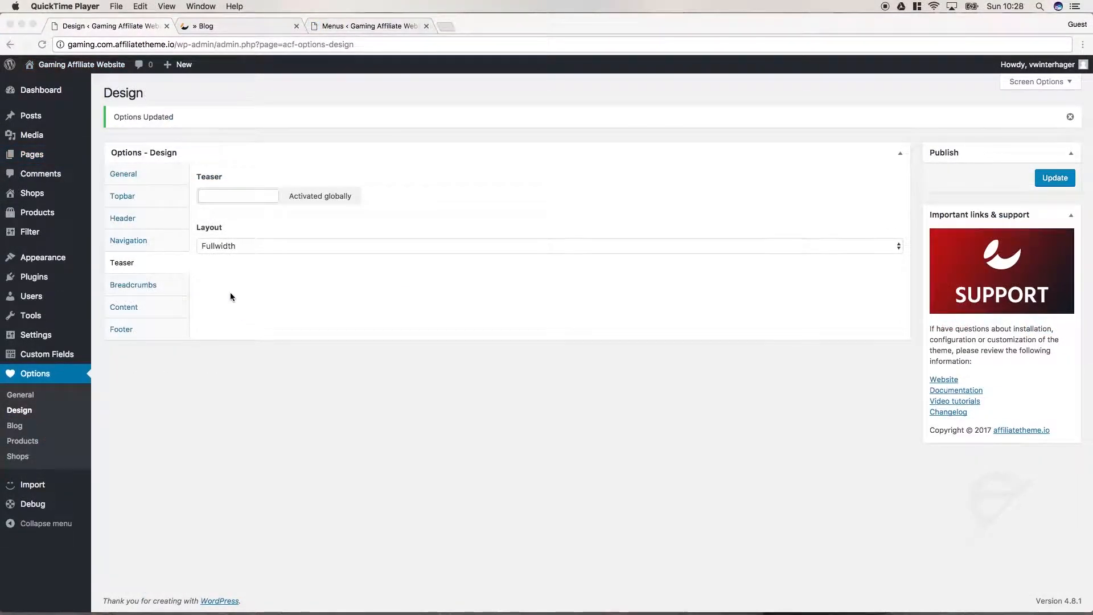
- Open the Breadcrumbs design options and compare them with the Blog page and its Update 1 post
{"action": "left_click", "coordinate": [136, 285]}
{"action": "left_click", "coordinate": [143, 286]}
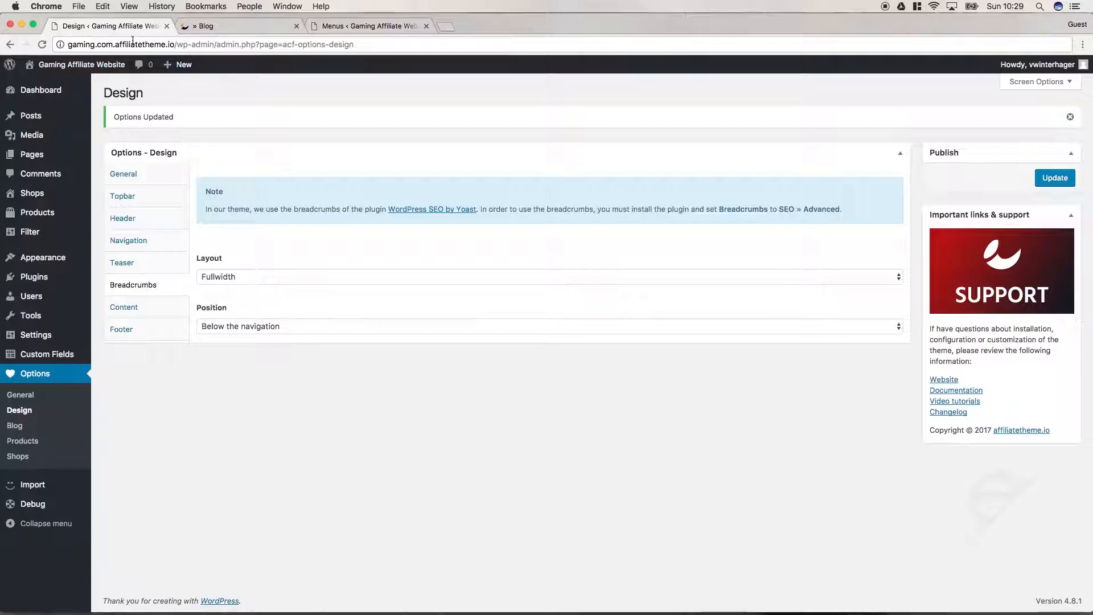
{"action": "left_click", "coordinate": [227, 26]}
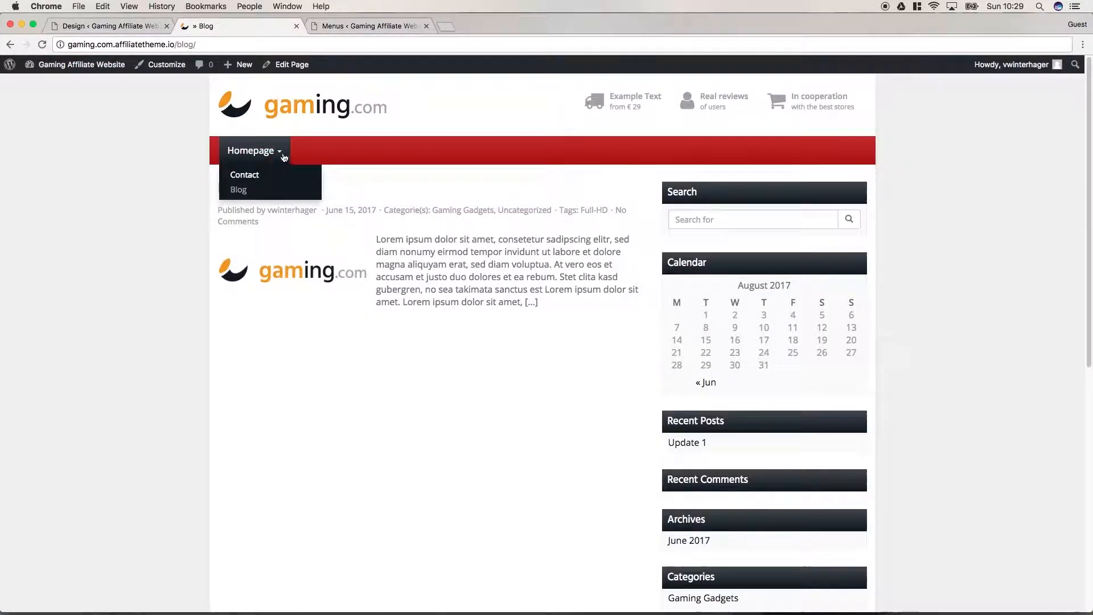
{"action": "left_click", "coordinate": [323, 273]}
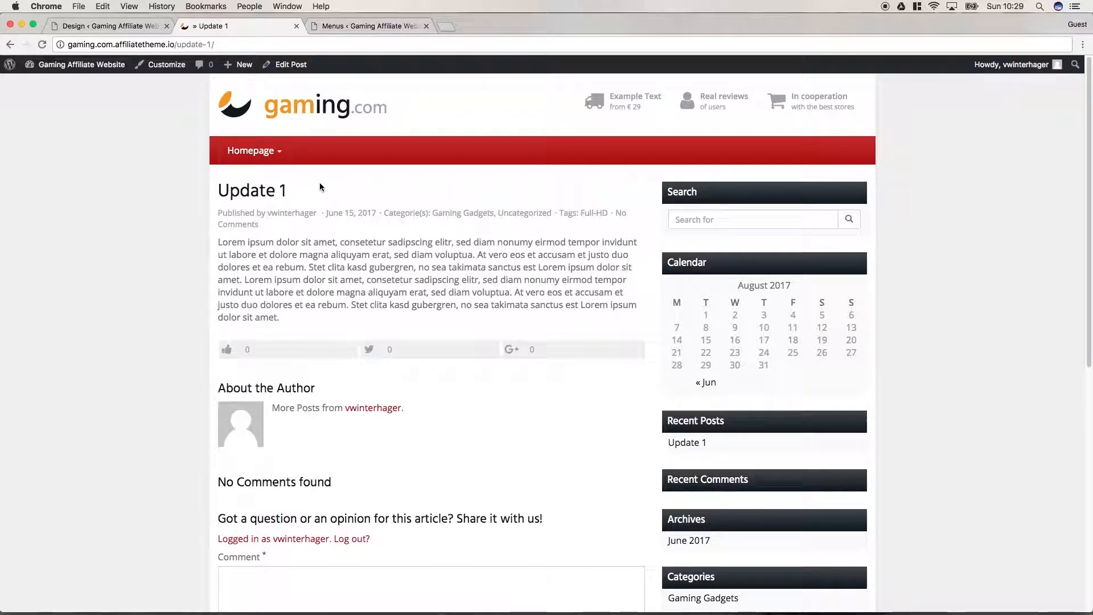
{"action": "scroll", "coordinate": [115, 339], "scroll_direction": "down", "scroll_amount": 10}
{"action": "scroll", "coordinate": [118, 324], "scroll_direction": "up", "scroll_amount": 10}
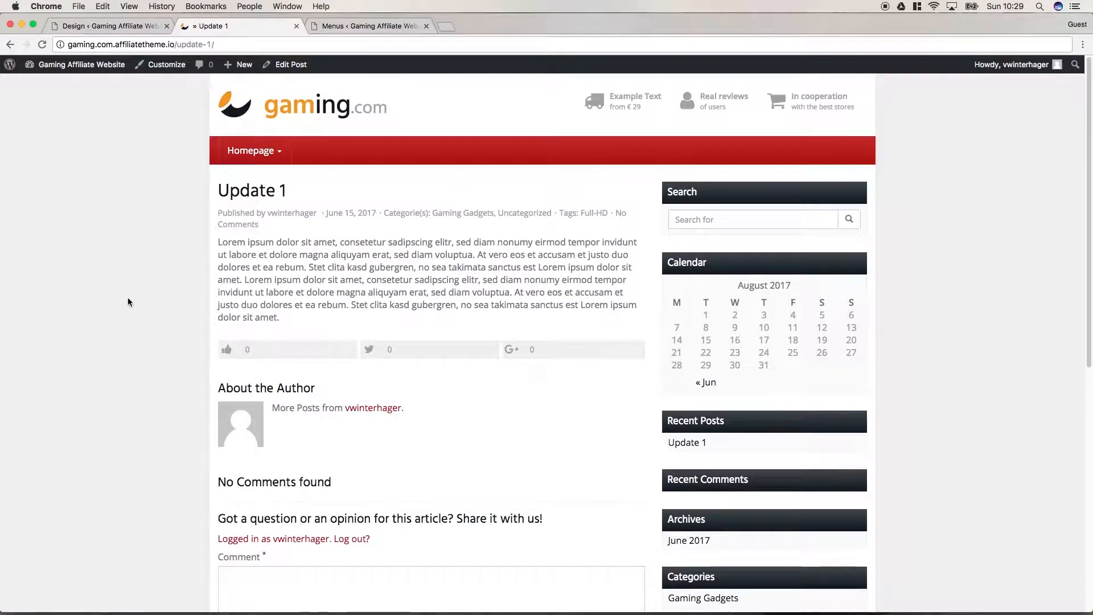
{"action": "left_click", "coordinate": [109, 25]}
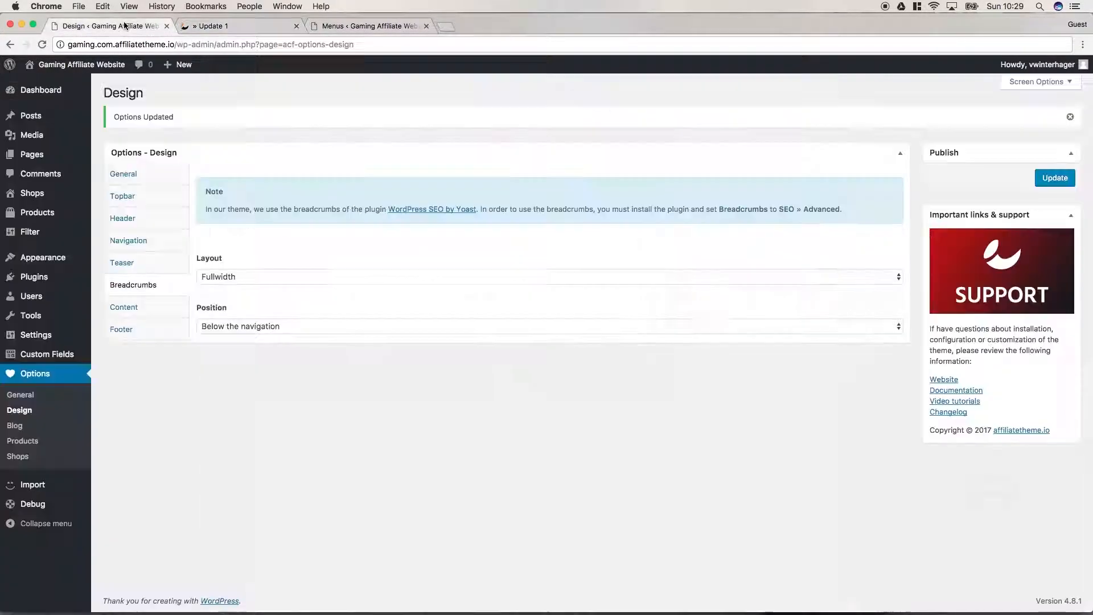
- View the WordPress SEO by Yoast plugin page linked in the breadcrumbs note, and open the site's page for adding plugins
{"action": "left_click", "coordinate": [411, 214]}
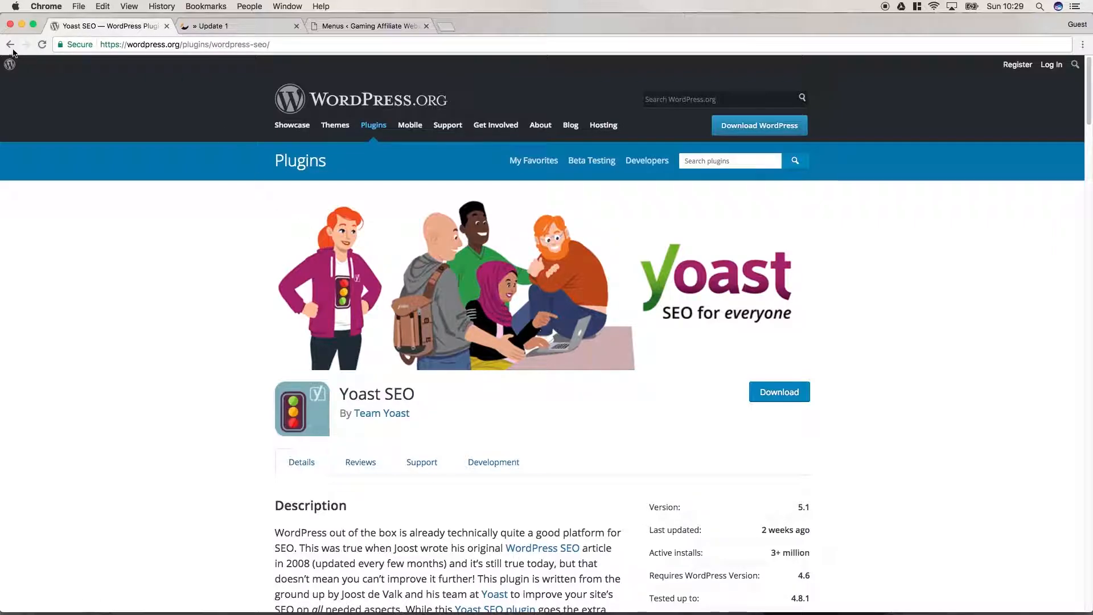
{"action": "left_click", "coordinate": [10, 46]}
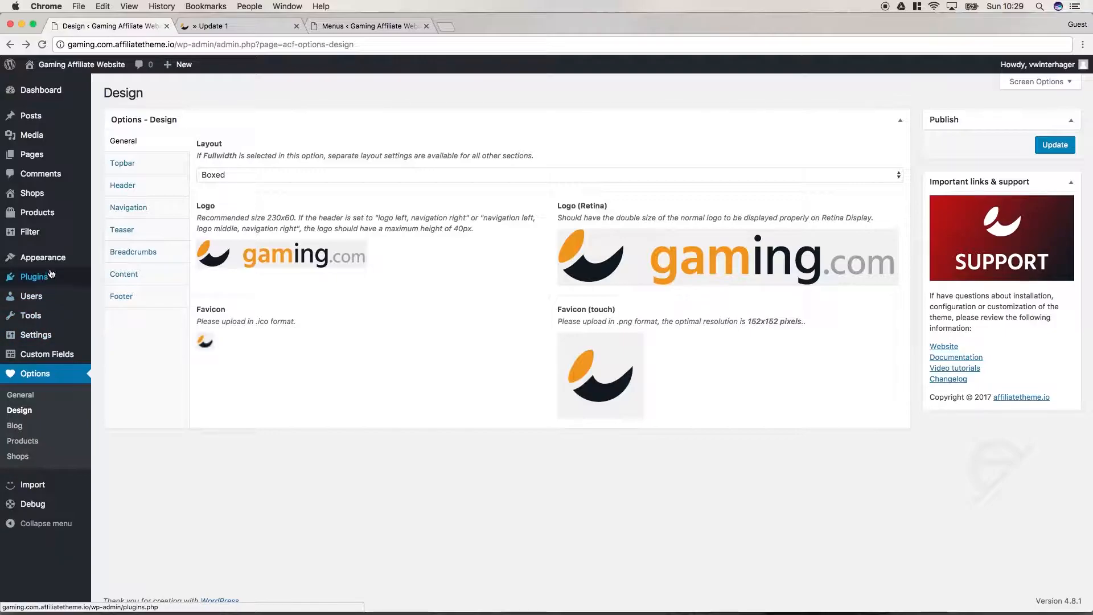
{"action": "mouse_move", "coordinate": [51, 264]}
{"action": "mouse_move", "coordinate": [50, 283]}
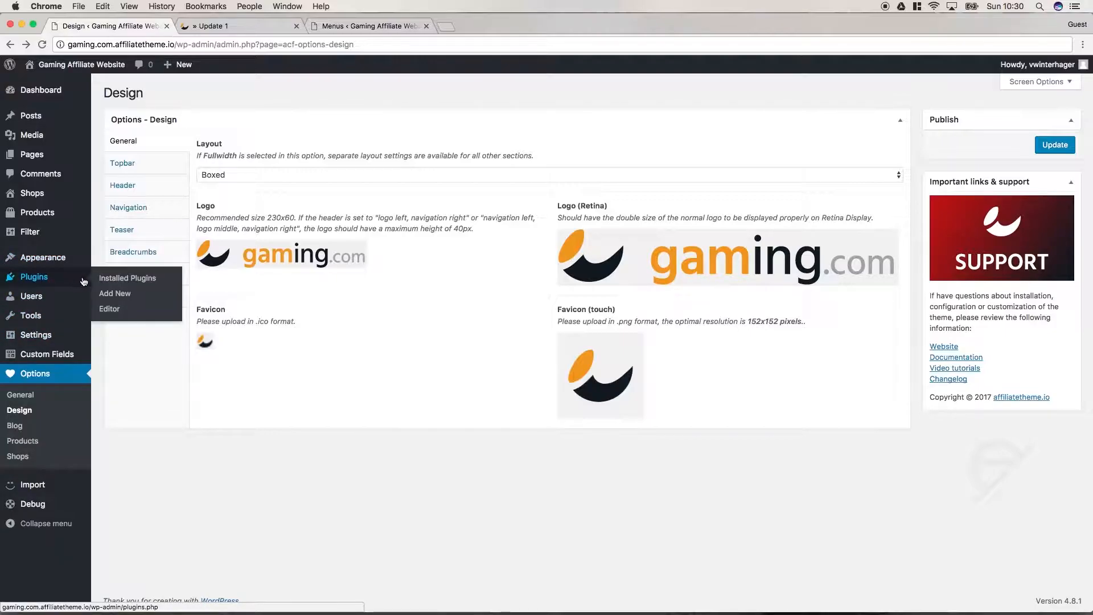
{"action": "left_click", "coordinate": [117, 294]}
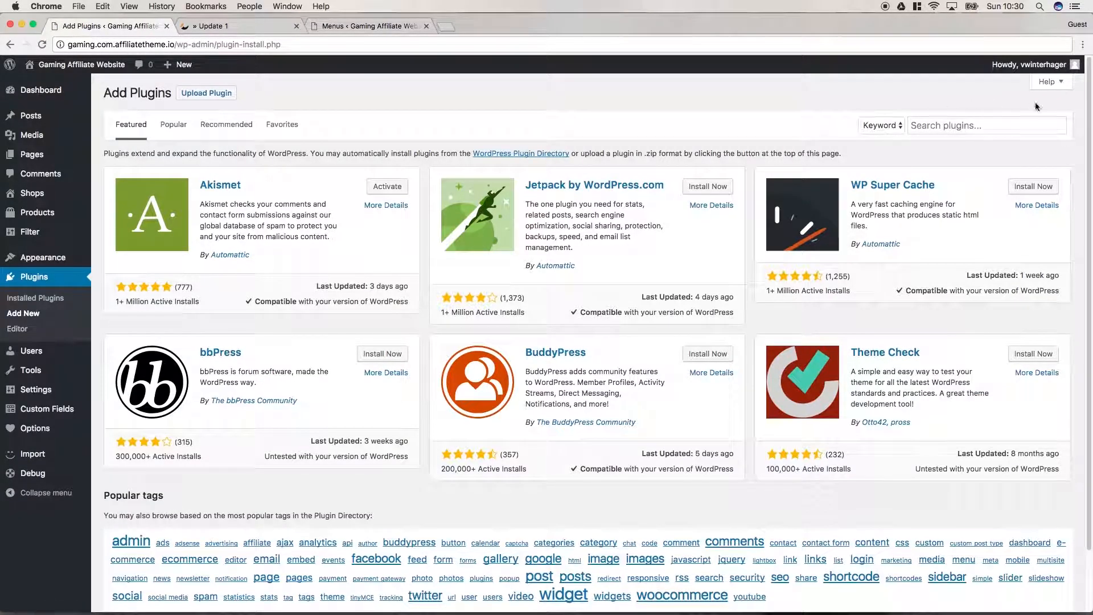
- Search the plugin directory for "yoast seo", then install and activate the Yoast SEO plugin
{"action": "left_click", "coordinate": [989, 126]}
{"action": "type", "text": "yoast seo"}
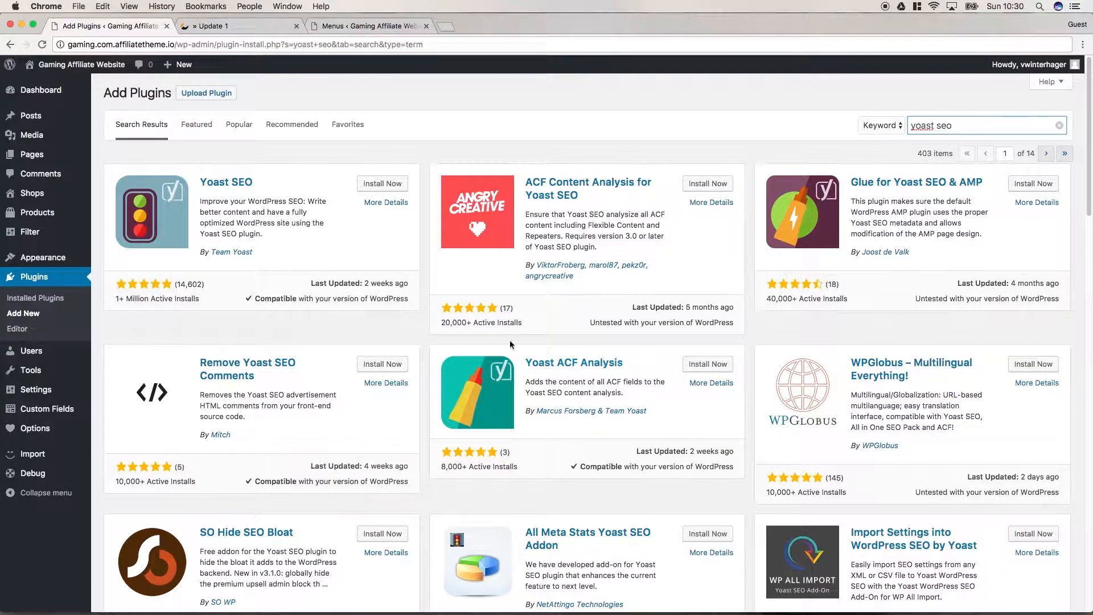
{"action": "right_click", "coordinate": [352, 239]}
{"action": "key", "text": "Escape"}
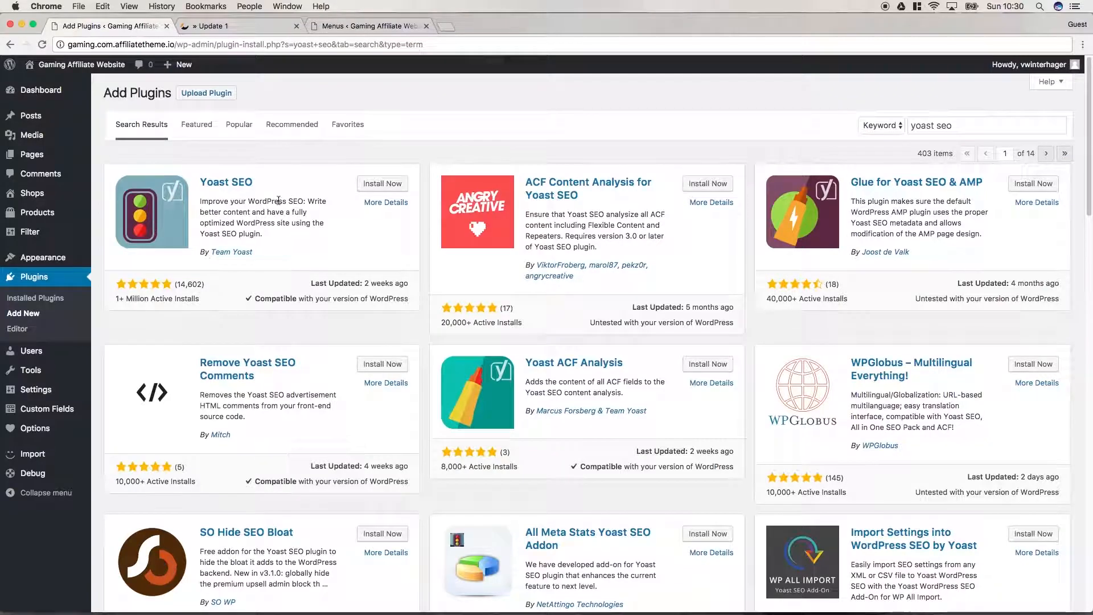
{"action": "left_click", "coordinate": [375, 188]}
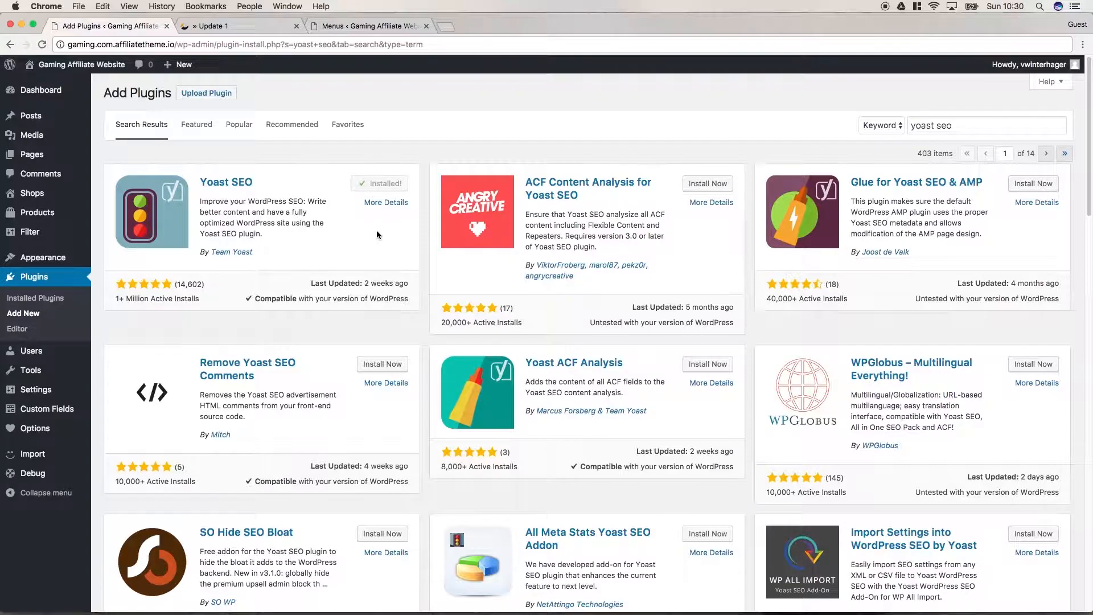
{"action": "left_click", "coordinate": [380, 186]}
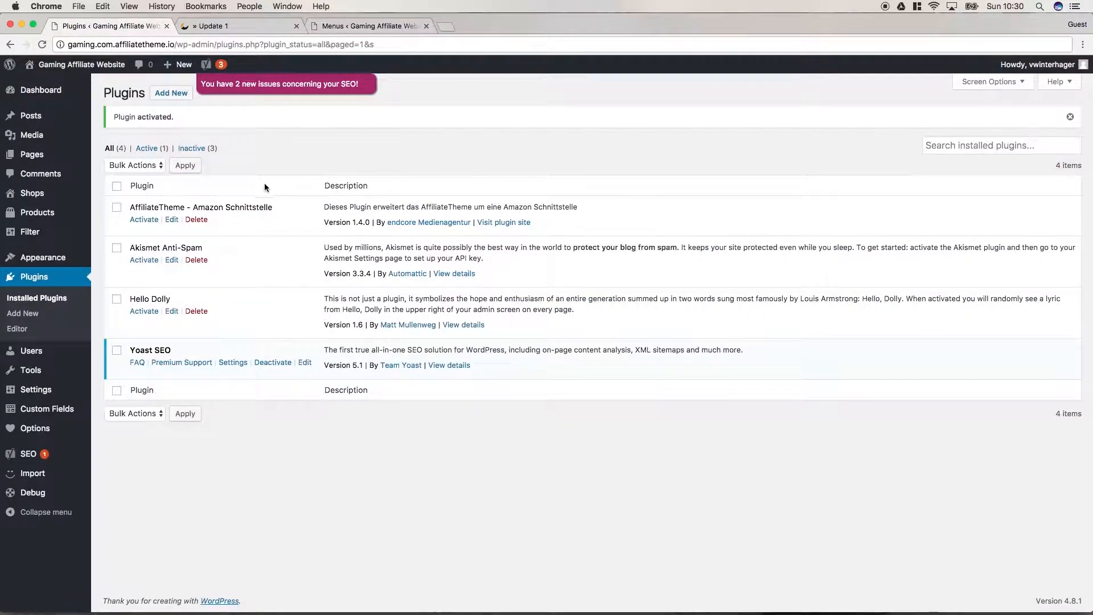
- Enable the advanced settings pages in the Yoast SEO features settings and save the changes
{"action": "left_click", "coordinate": [234, 363]}
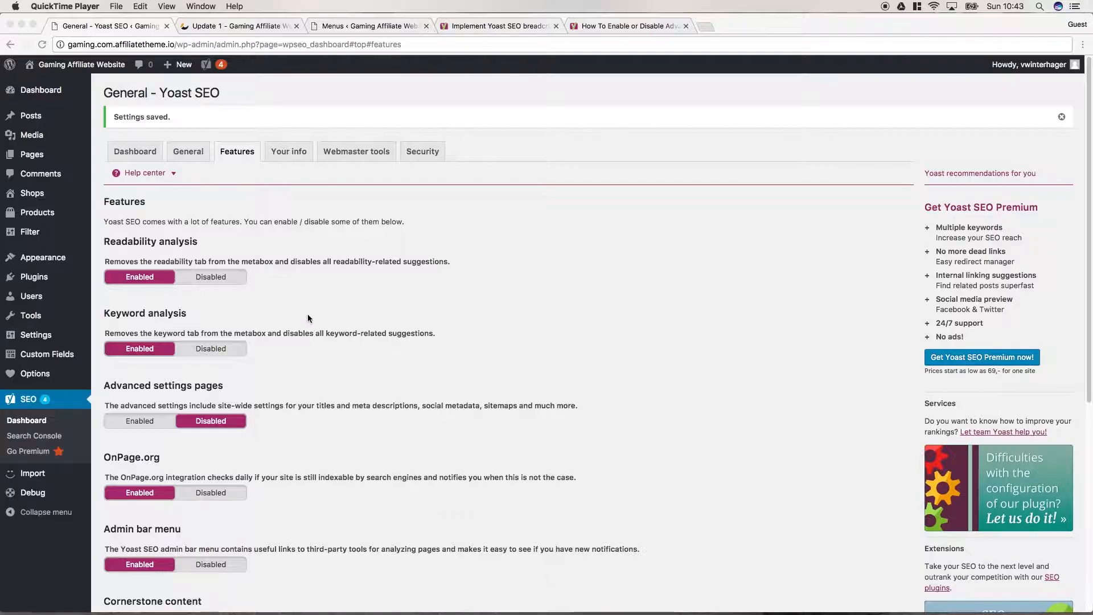
{"action": "left_click", "coordinate": [31, 401]}
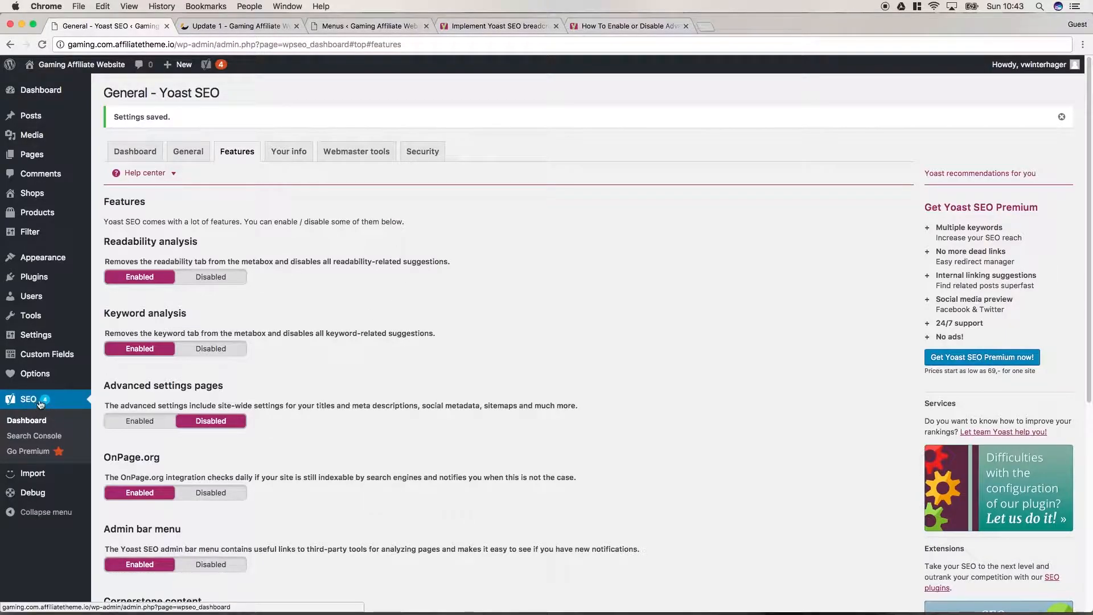
{"action": "left_click", "coordinate": [35, 424]}
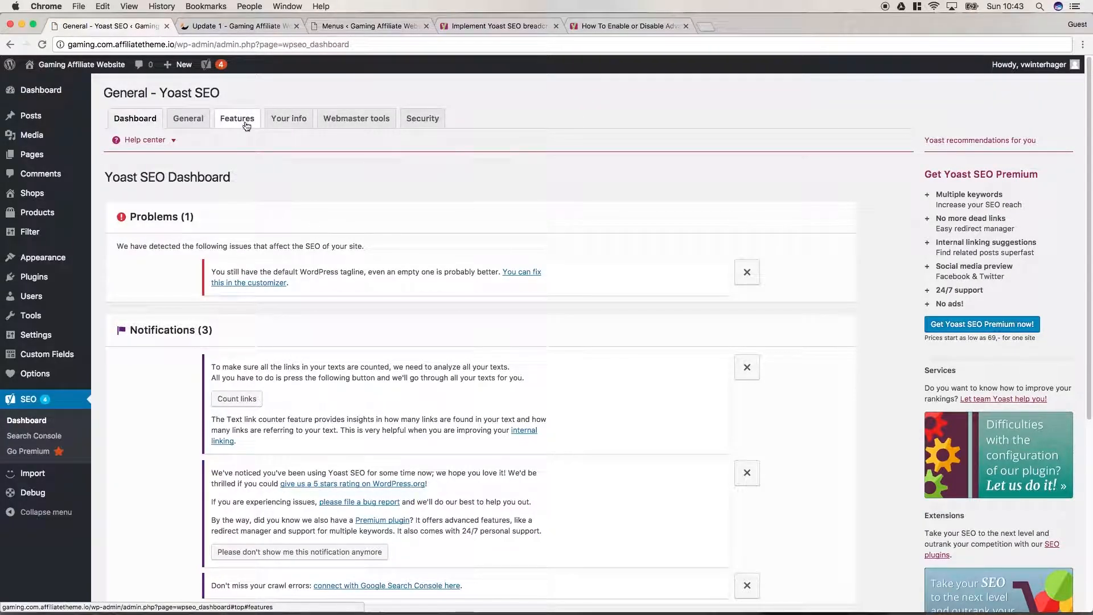
{"action": "left_click", "coordinate": [244, 118]}
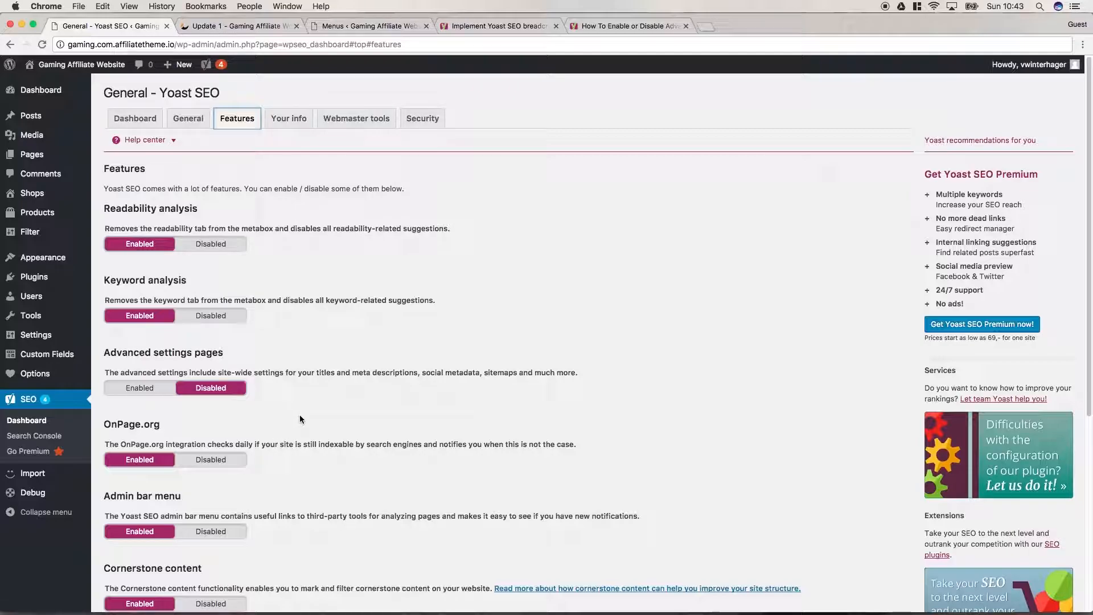
{"action": "scroll", "coordinate": [273, 399], "scroll_direction": "down", "scroll_amount": 1}
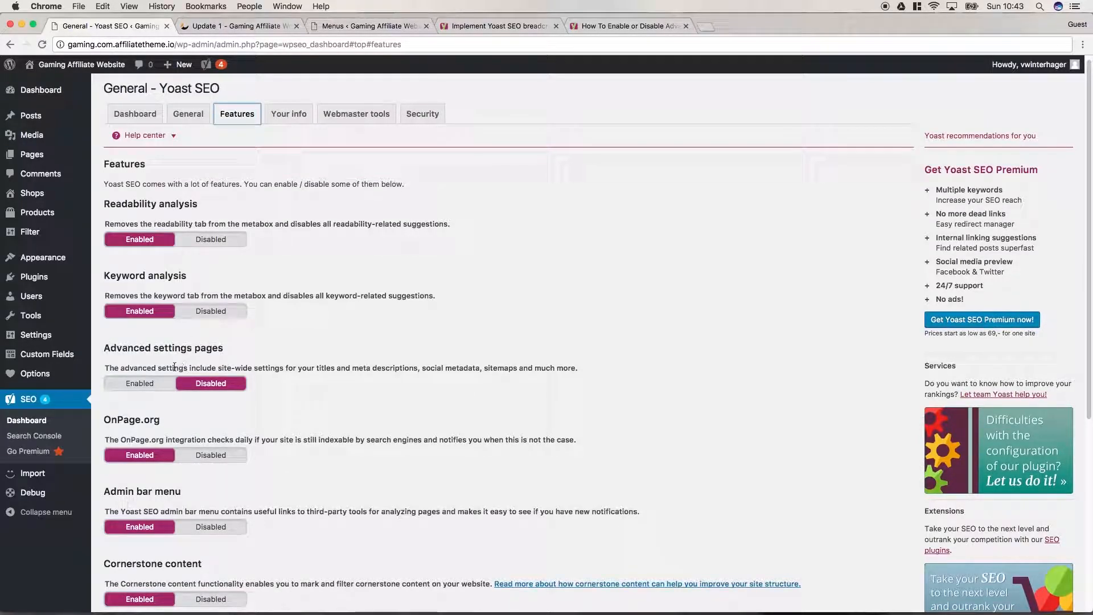
{"action": "left_click", "coordinate": [132, 384]}
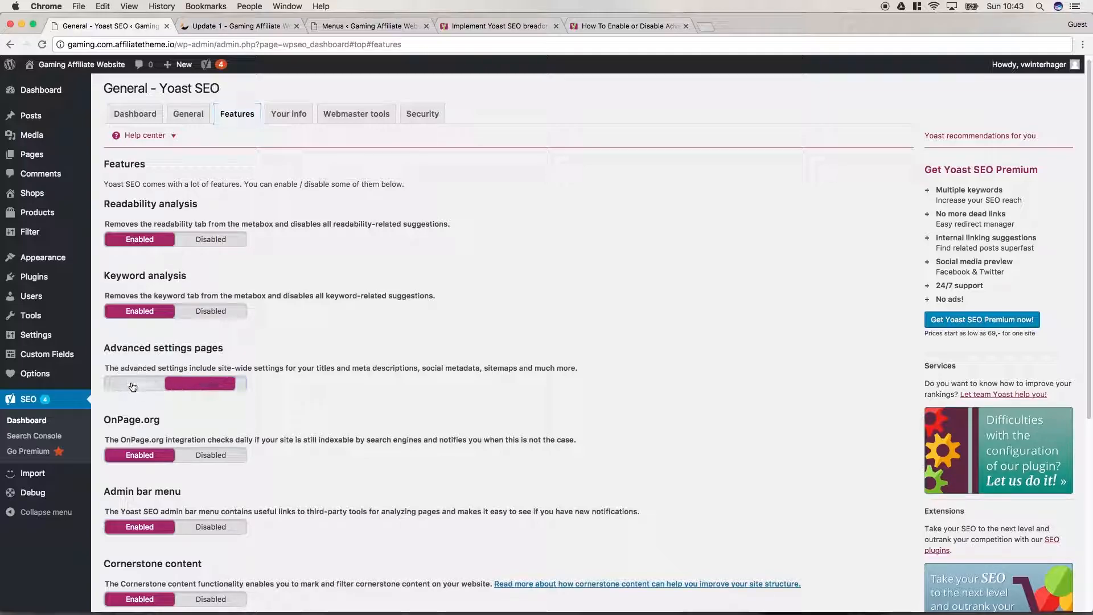
{"action": "scroll", "coordinate": [370, 445], "scroll_direction": "down", "scroll_amount": 10}
{"action": "left_click", "coordinate": [158, 425]}
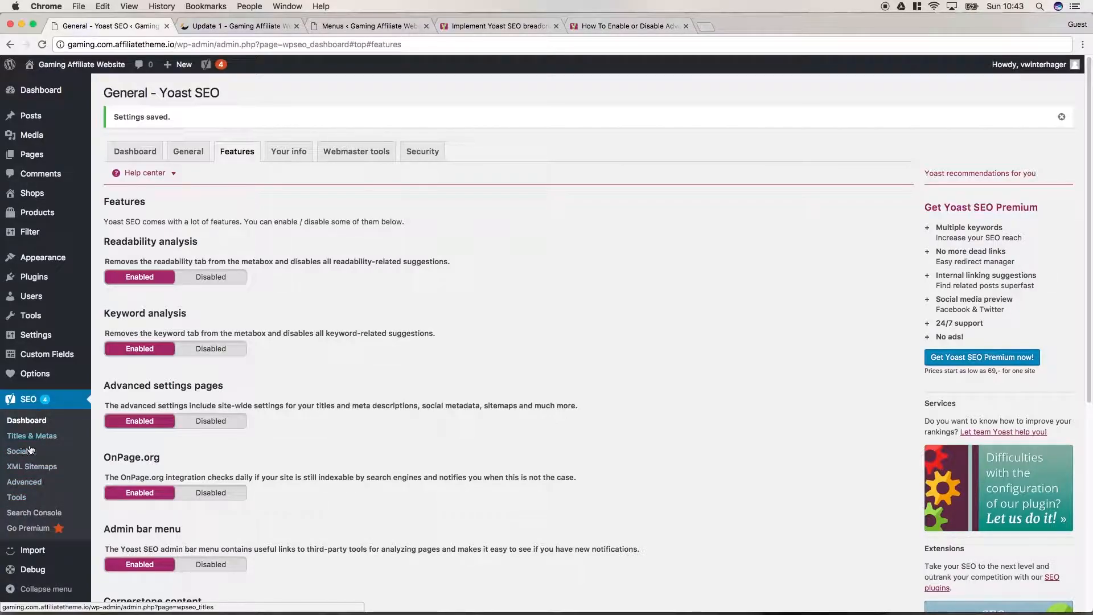
- Enable breadcrumbs in Yoast SEO's advanced settings and save the changes
{"action": "left_click", "coordinate": [33, 484]}
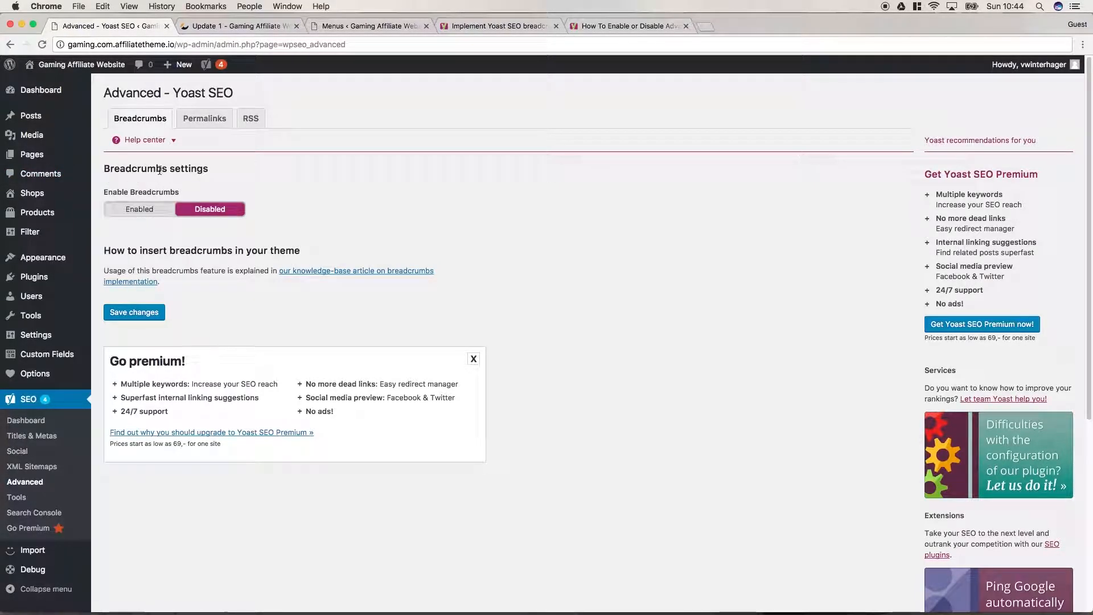
{"action": "left_click", "coordinate": [138, 211]}
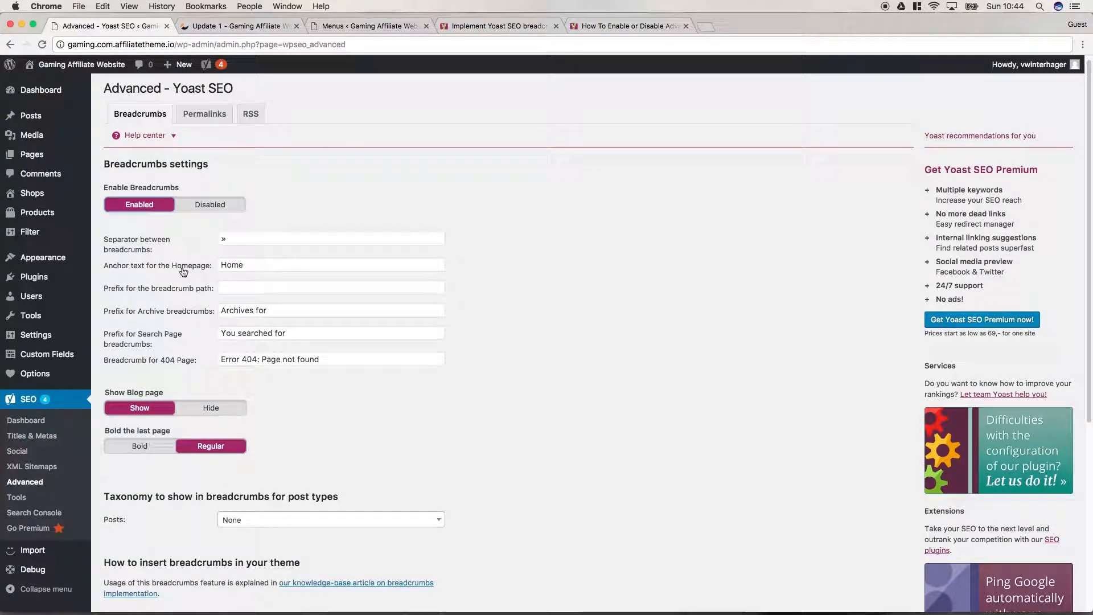
{"action": "scroll", "coordinate": [336, 530], "scroll_direction": "down", "scroll_amount": 5}
{"action": "left_click", "coordinate": [156, 412]}
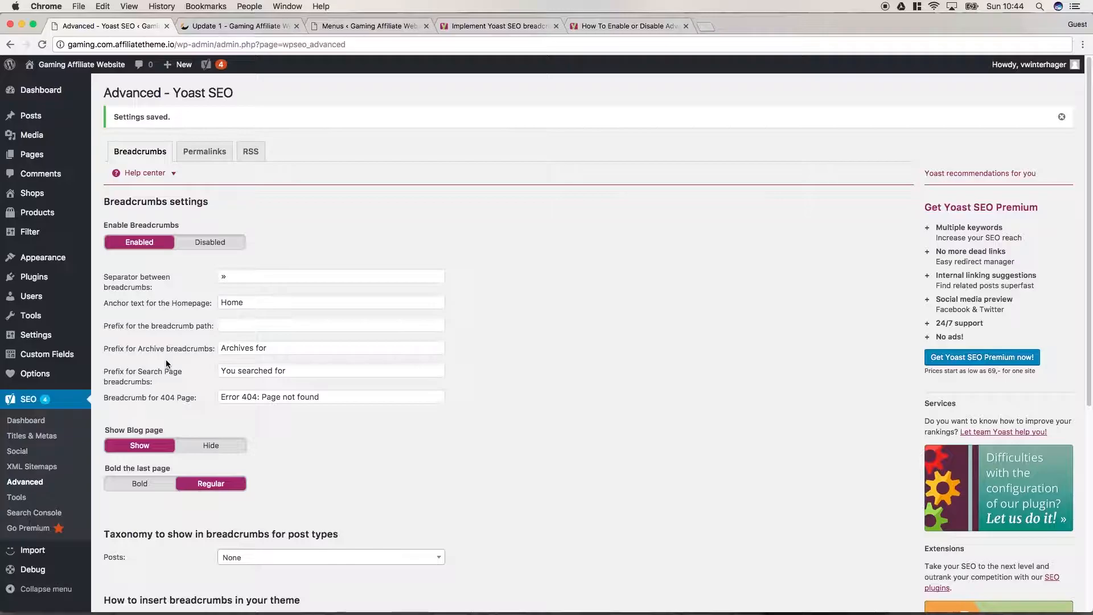
- Set the theme's breadcrumbs position to Below the navigation, save the design options, and check the reloaded Update 1 post
{"action": "mouse_move", "coordinate": [51, 374]}
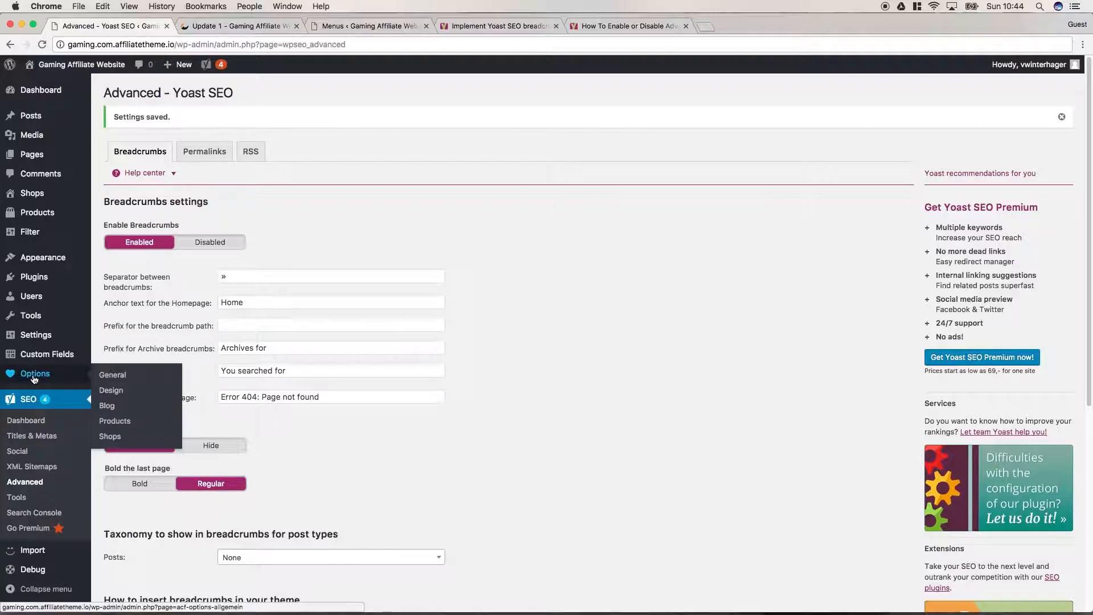
{"action": "left_click", "coordinate": [112, 391]}
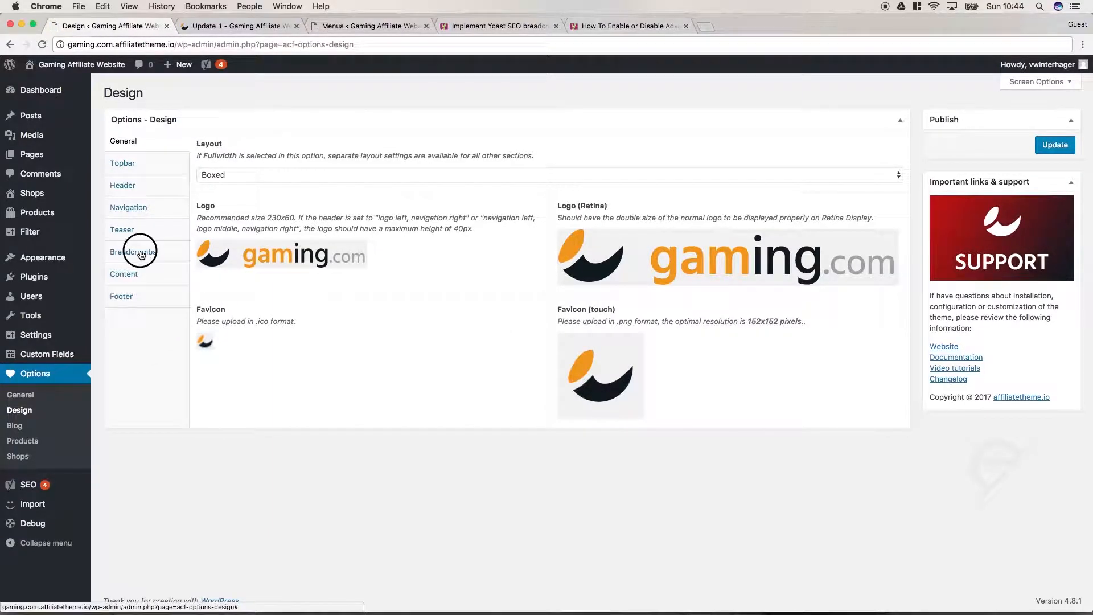
{"action": "left_click", "coordinate": [141, 253]}
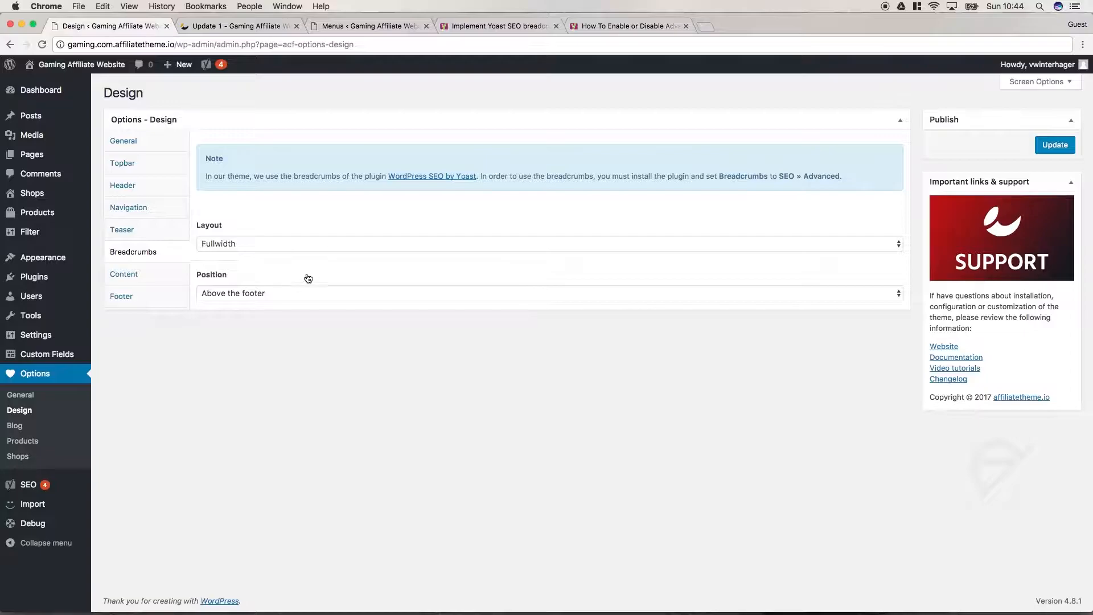
{"action": "left_click", "coordinate": [289, 293]}
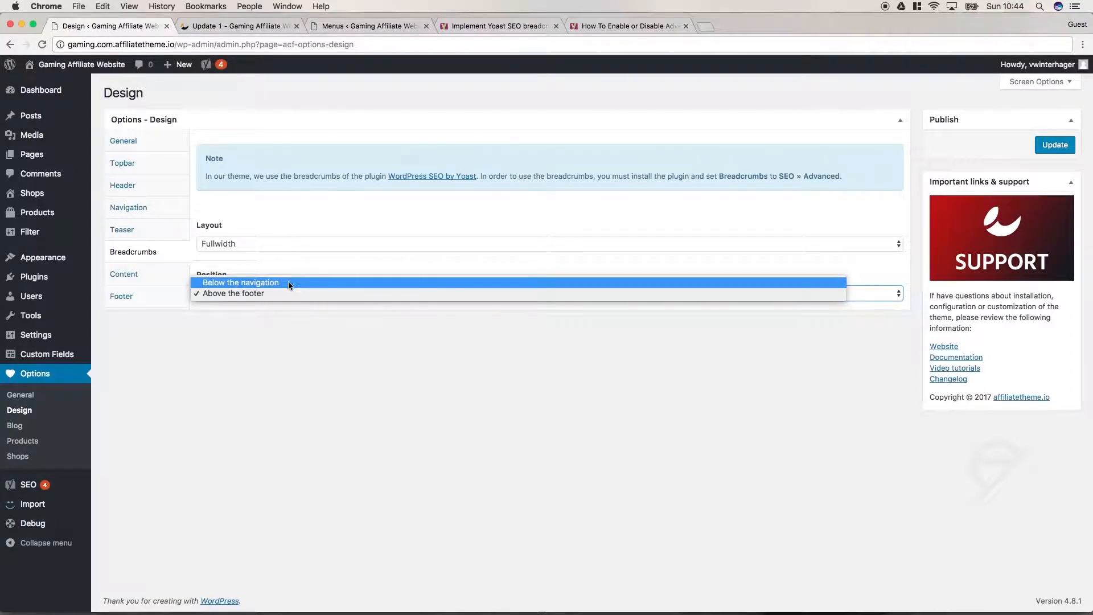
{"action": "left_click", "coordinate": [293, 287]}
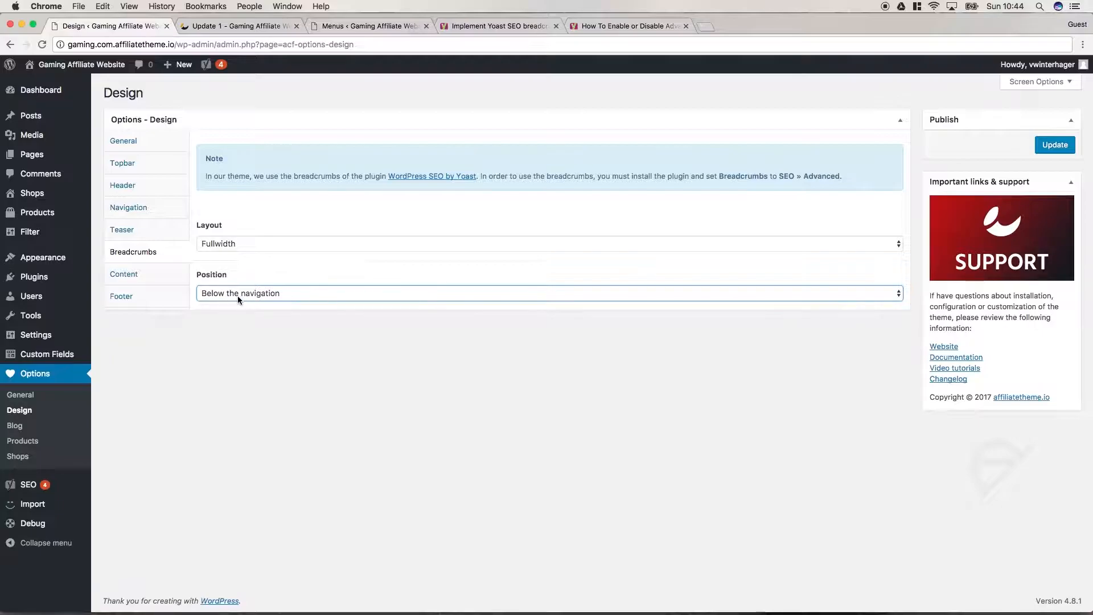
{"action": "left_click", "coordinate": [1056, 144]}
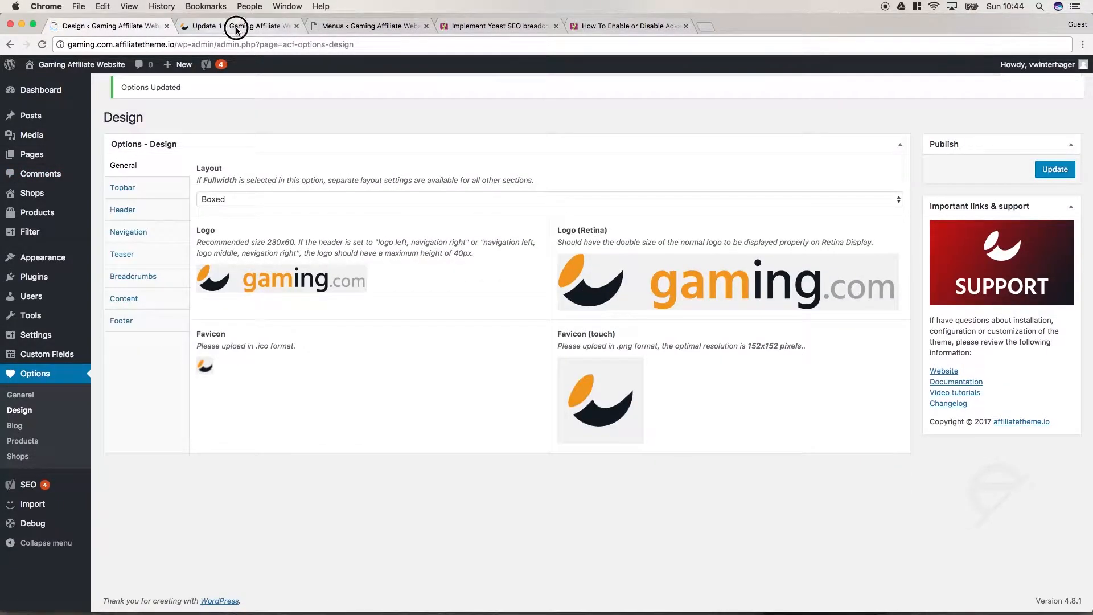
{"action": "left_click", "coordinate": [234, 27]}
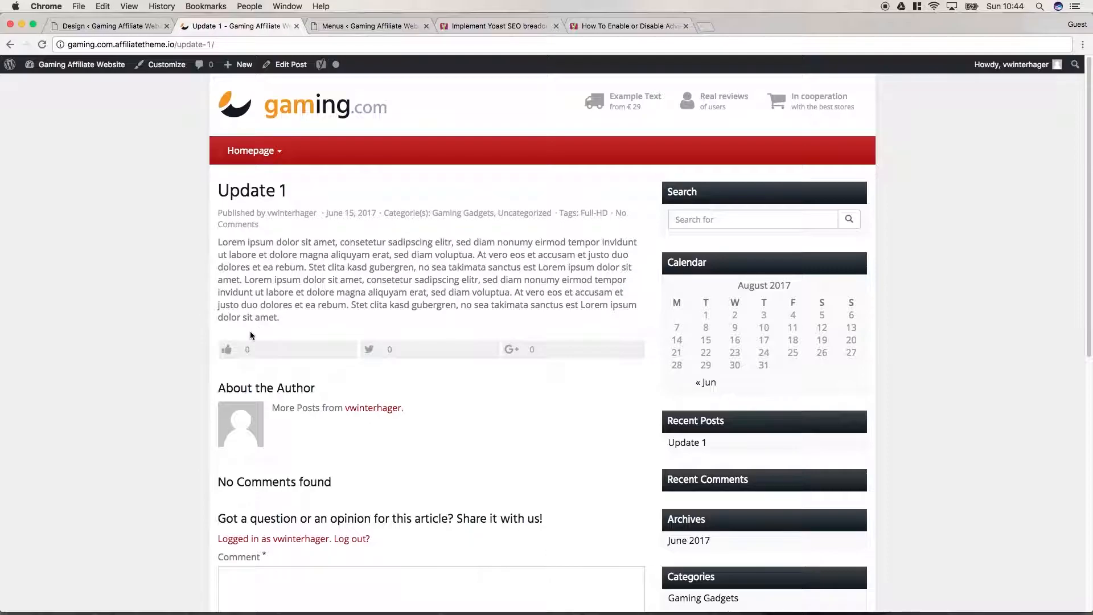
{"action": "left_click", "coordinate": [42, 45]}
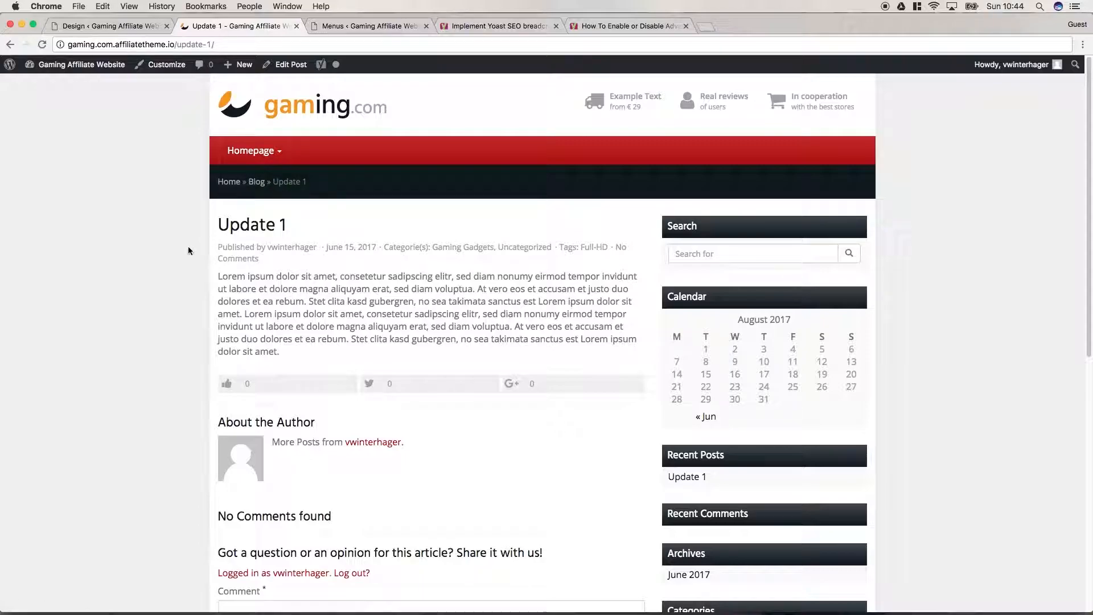
- Set the breadcrumbs position to Above the footer in the theme's design options and save
{"action": "left_click", "coordinate": [114, 25]}
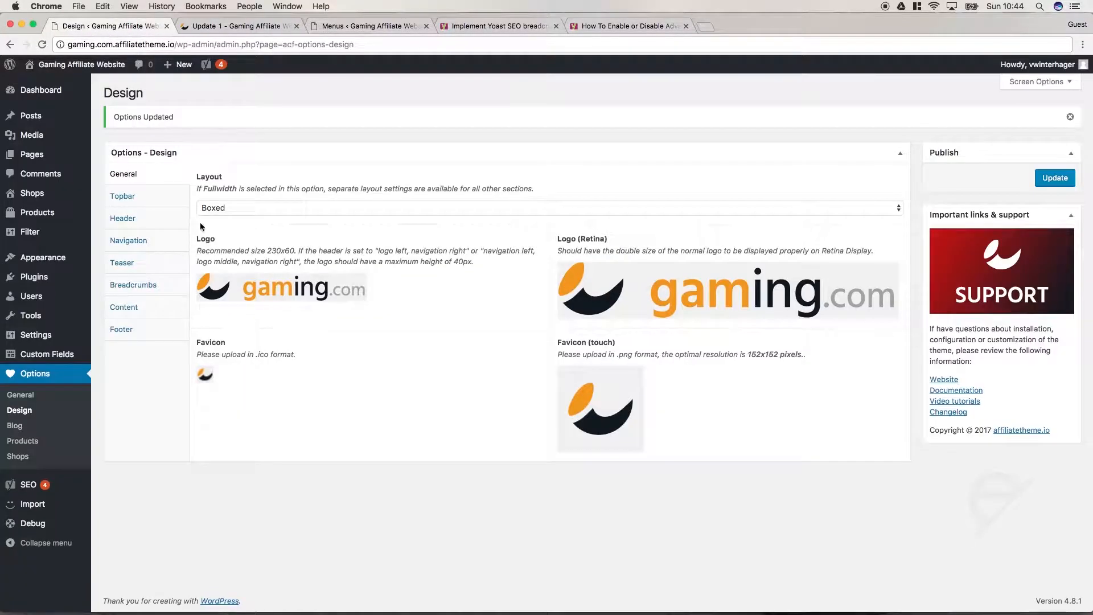
{"action": "left_click", "coordinate": [151, 284]}
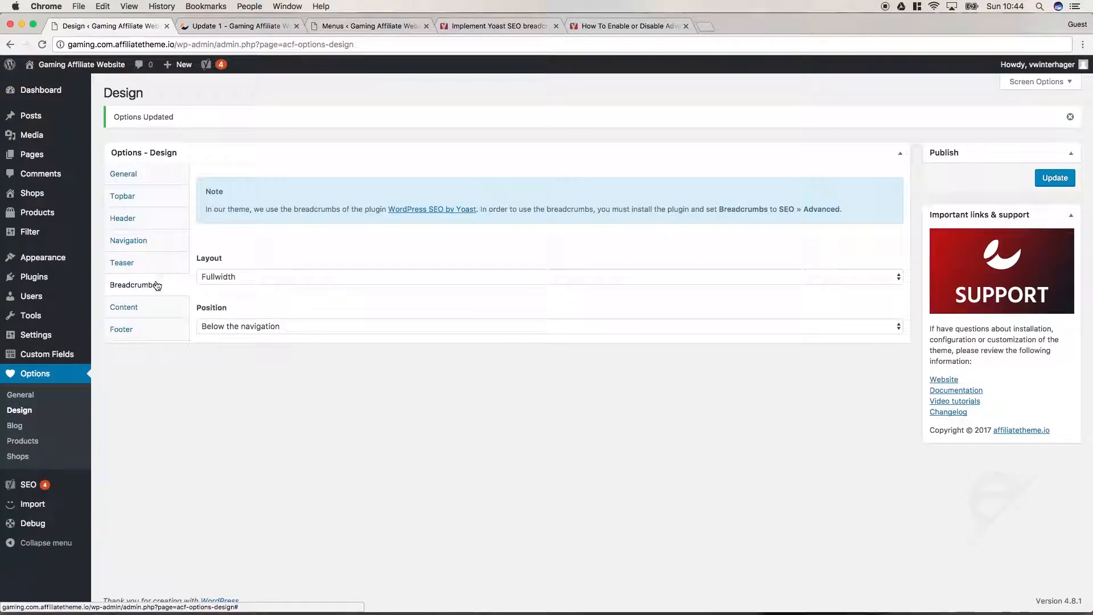
{"action": "left_click", "coordinate": [247, 326]}
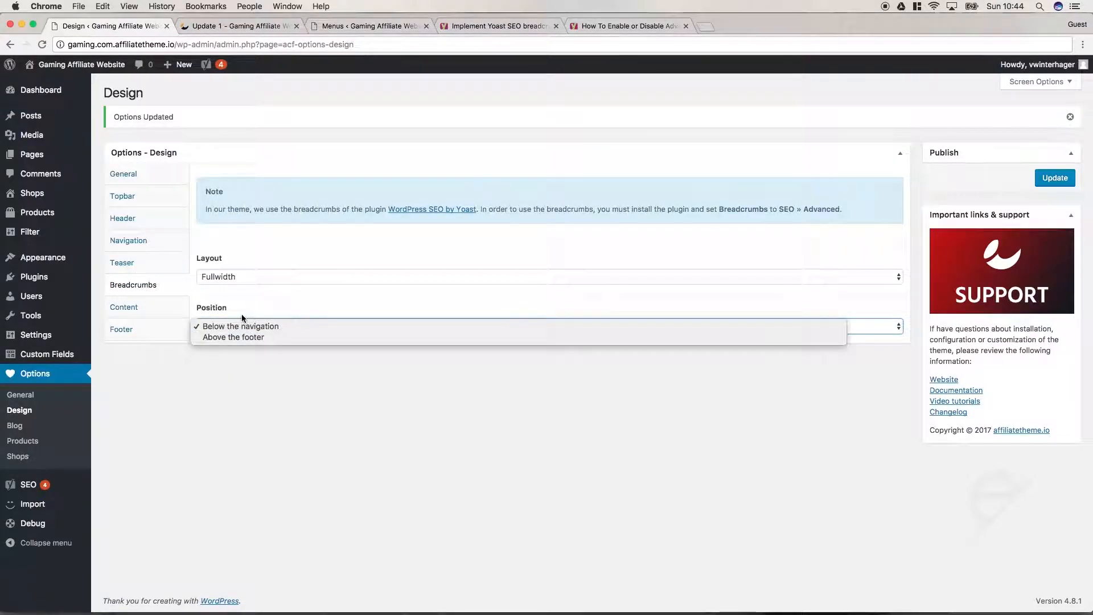
{"action": "left_click", "coordinate": [243, 339]}
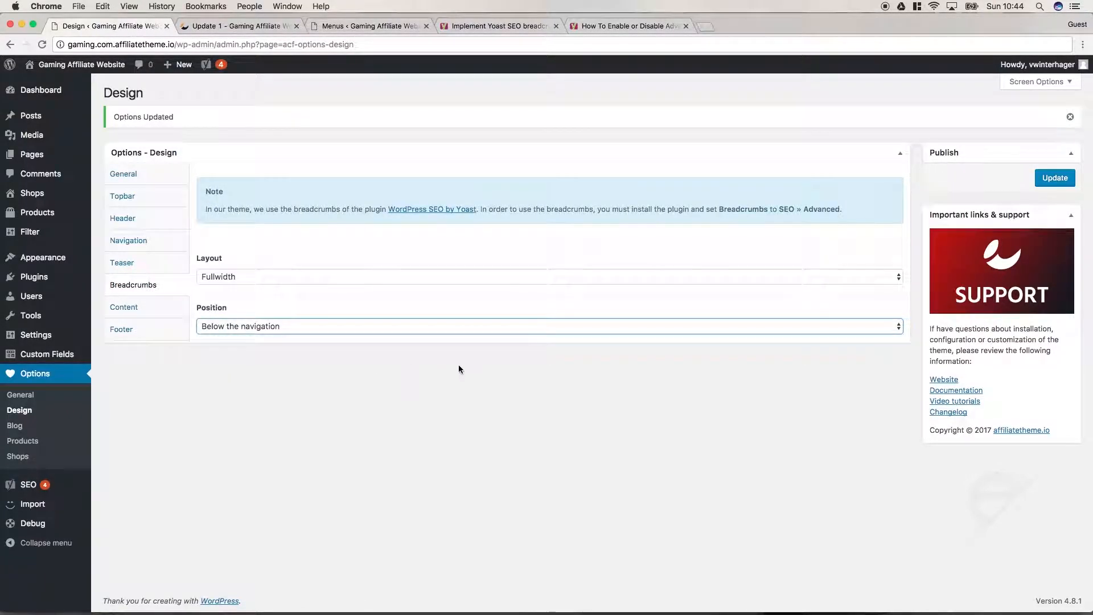
{"action": "left_click", "coordinate": [1058, 181]}
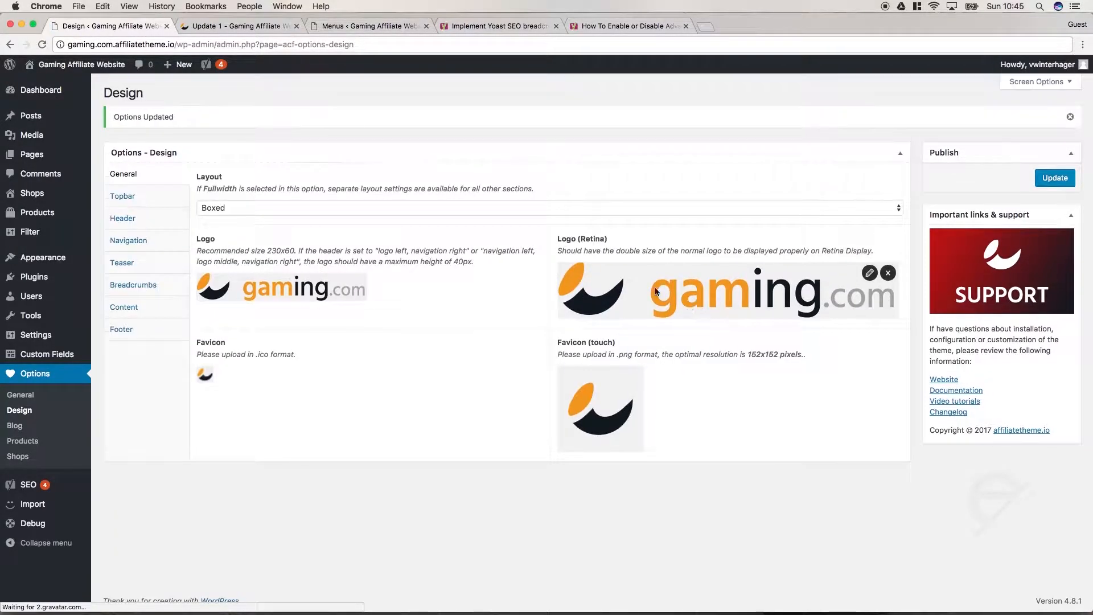
- Set the breadcrumbs layout to Boxed in the theme's design options and save
{"action": "left_click", "coordinate": [152, 286]}
{"action": "left_click", "coordinate": [261, 277]}
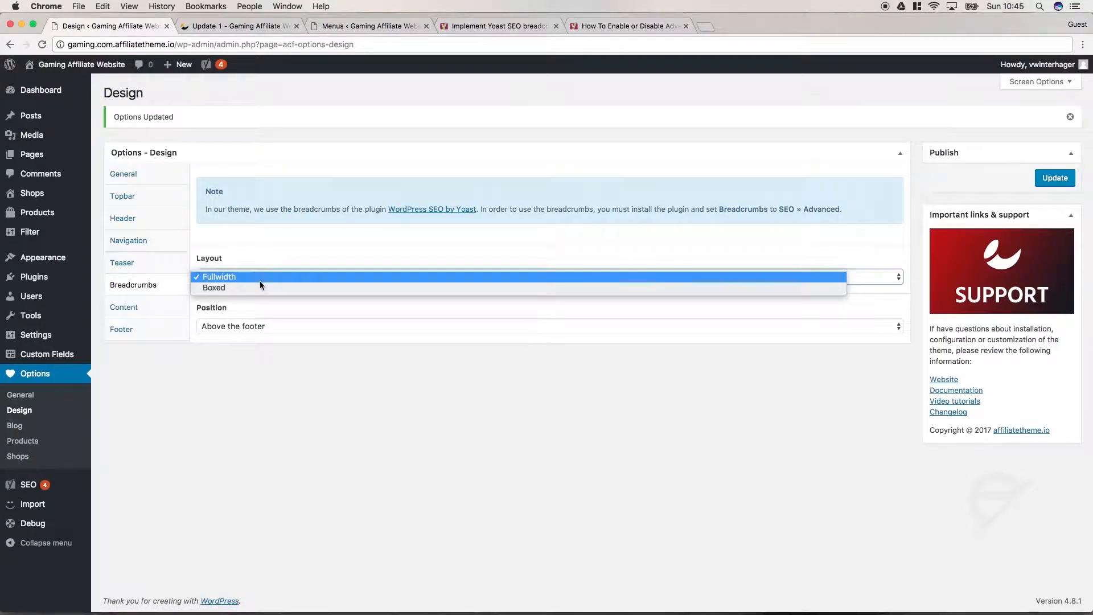
{"action": "left_click", "coordinate": [263, 288]}
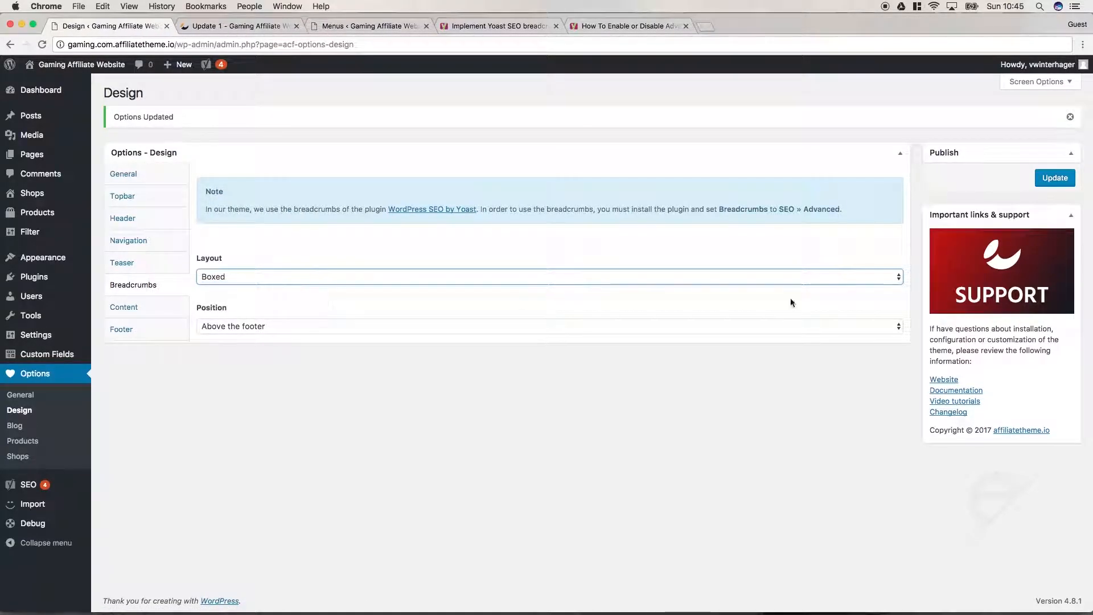
{"action": "left_click", "coordinate": [1052, 179]}
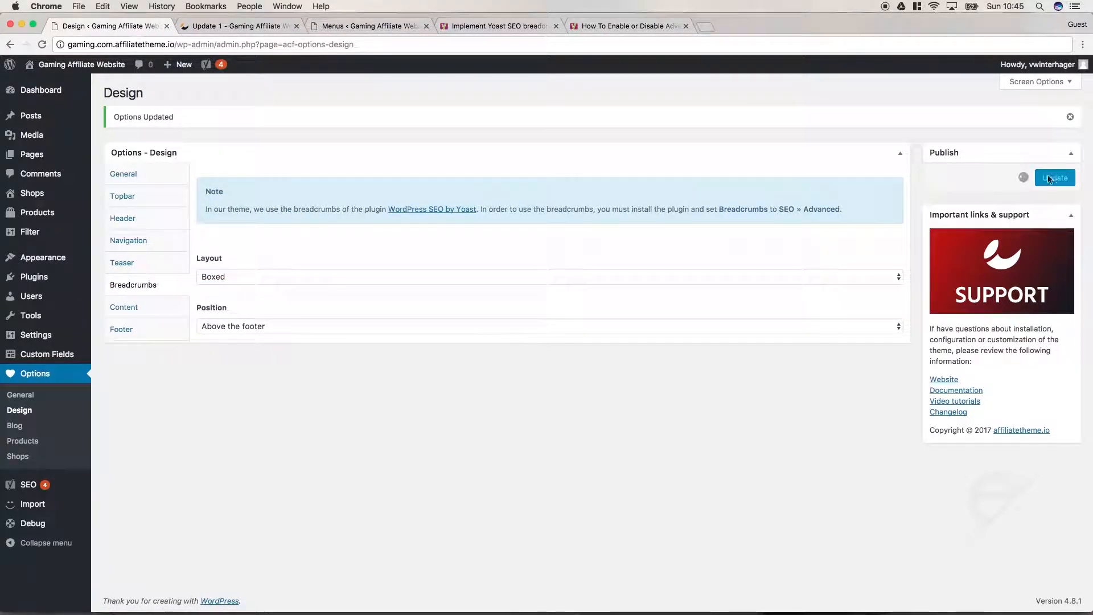
- Reload the Update 1 post and check the breadcrumbs' placement down to the page footer
{"action": "left_click", "coordinate": [234, 27]}
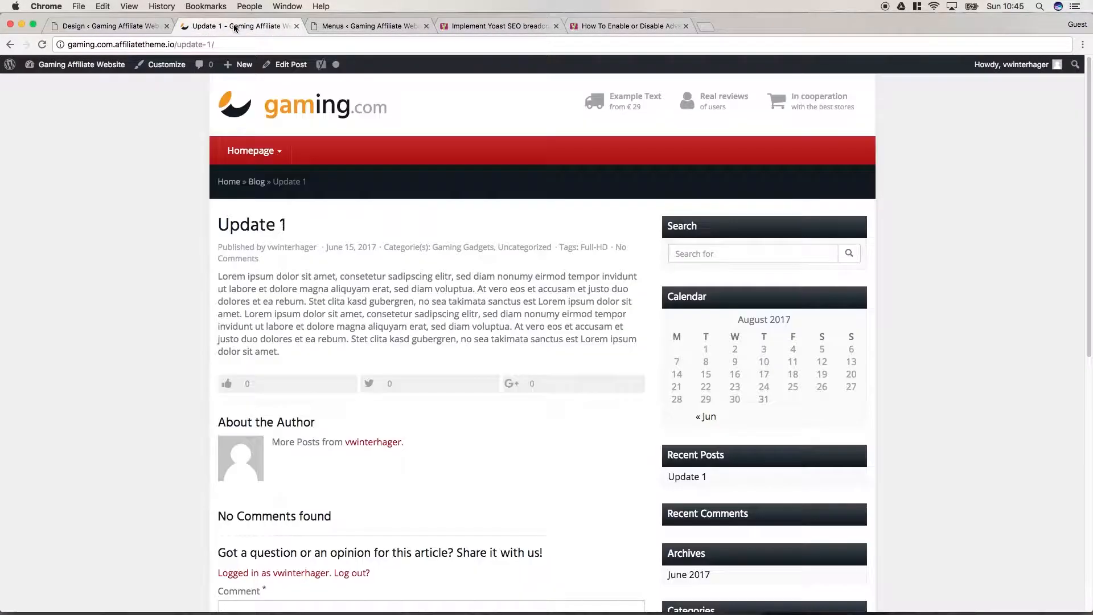
{"action": "left_click", "coordinate": [41, 45]}
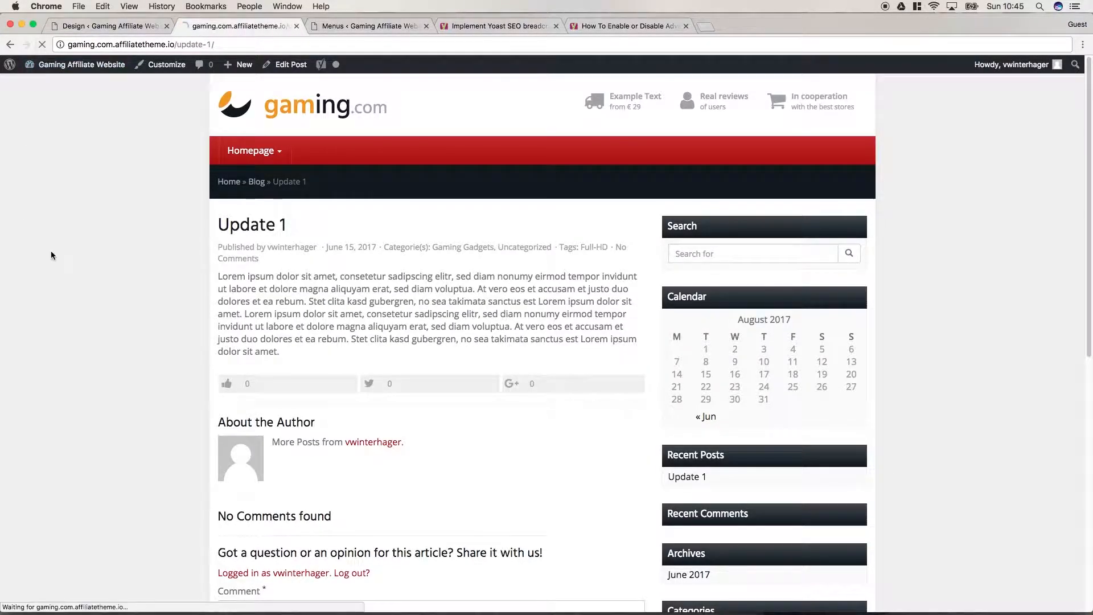
{"action": "scroll", "coordinate": [64, 394], "scroll_direction": "down", "scroll_amount": 15}
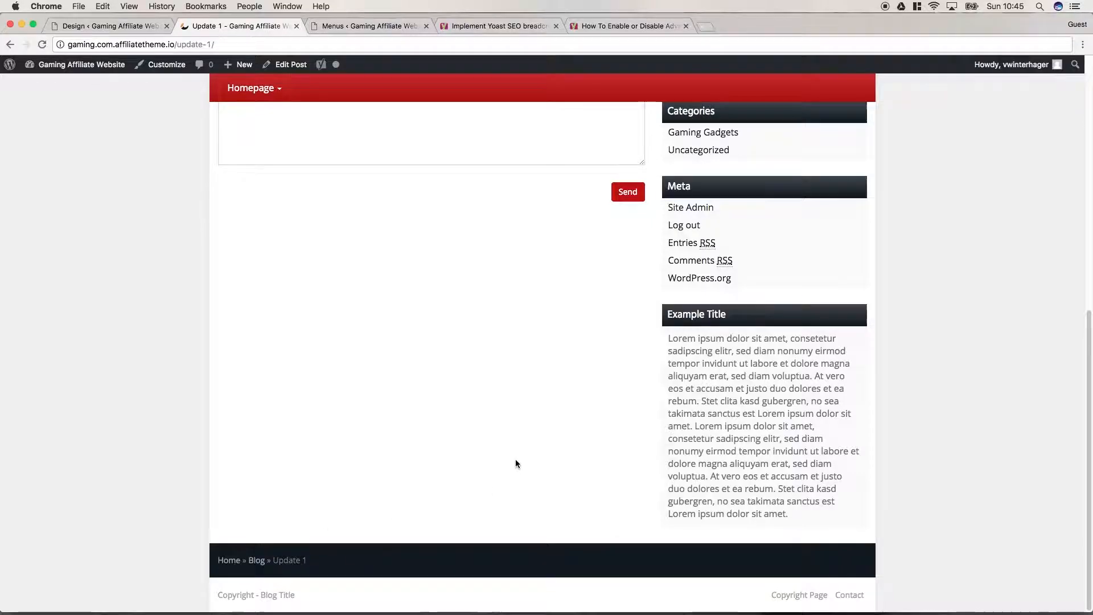
{"action": "scroll", "coordinate": [516, 462], "scroll_direction": "up", "scroll_amount": 15}
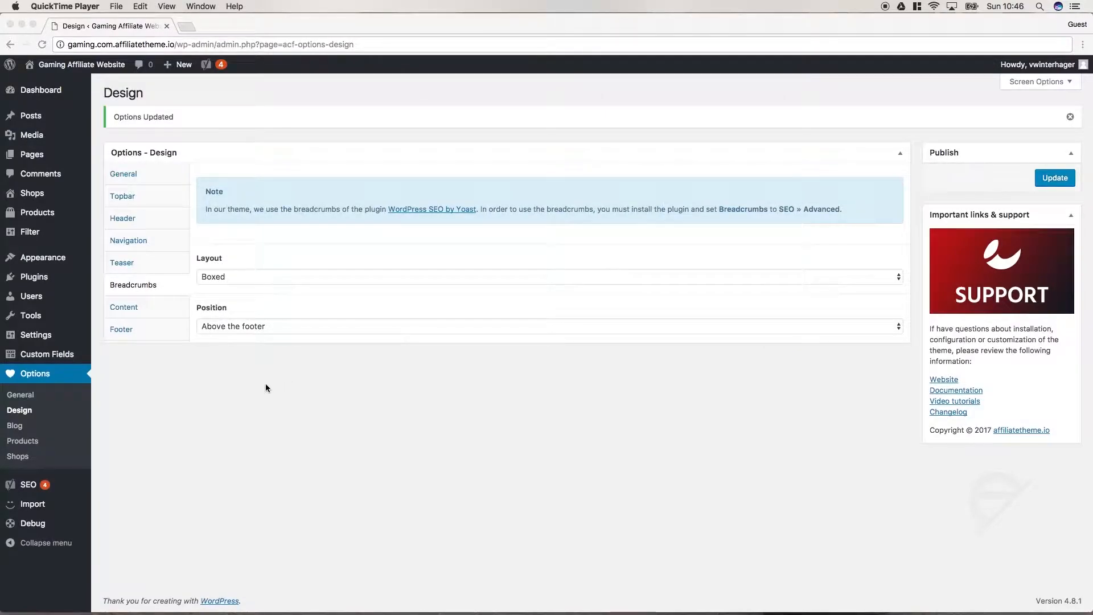
{"action": "left_click", "coordinate": [221, 379]}
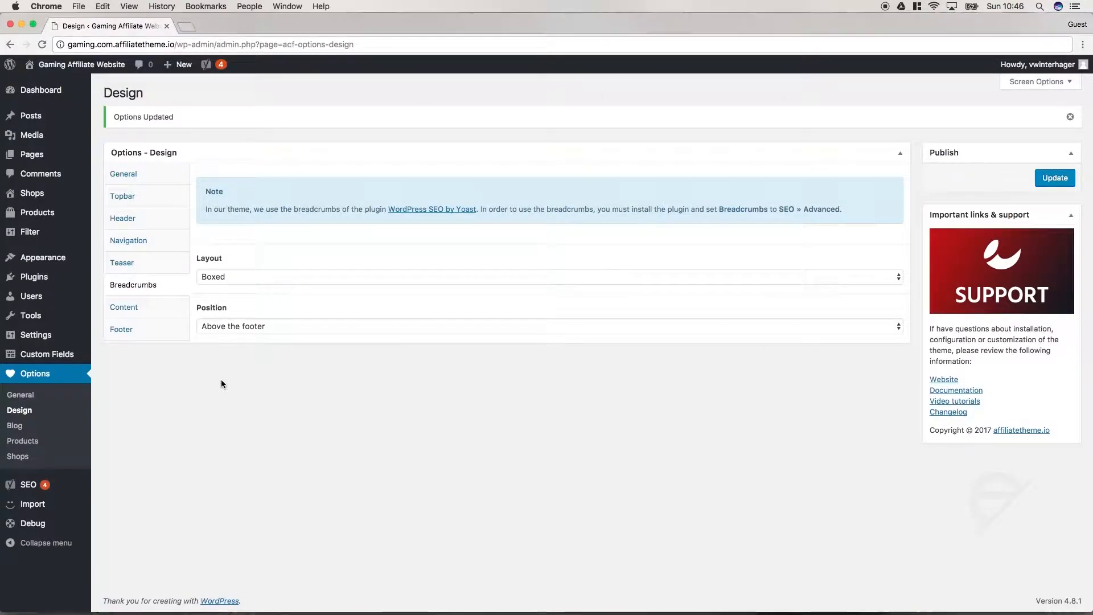
- Review the layout choices for the theme's content section in the design options and keep Fullwidth
{"action": "left_click", "coordinate": [150, 313]}
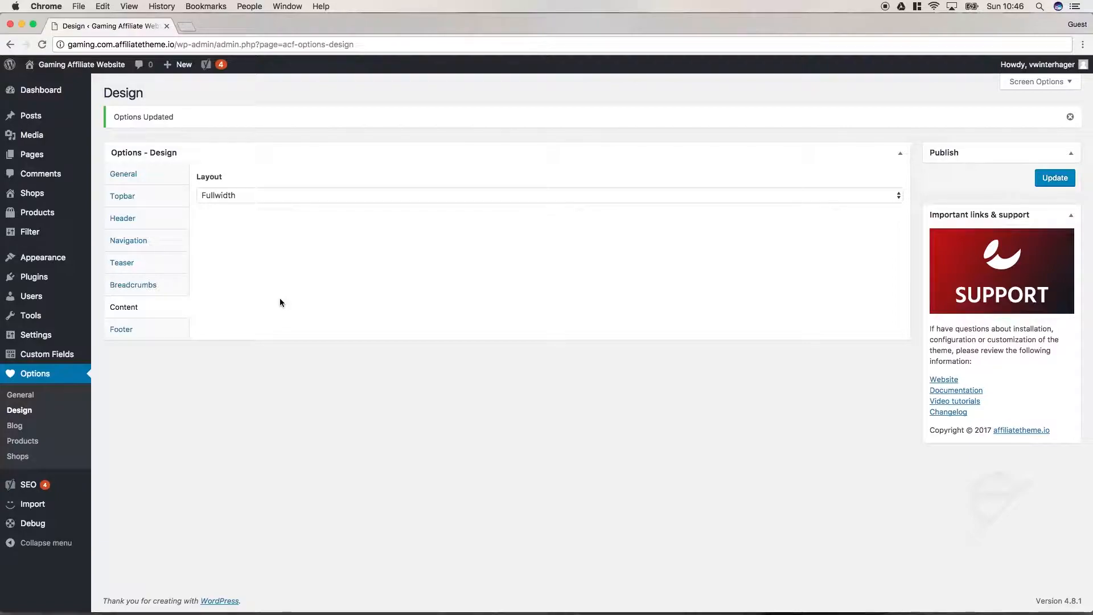
{"action": "left_click", "coordinate": [296, 199]}
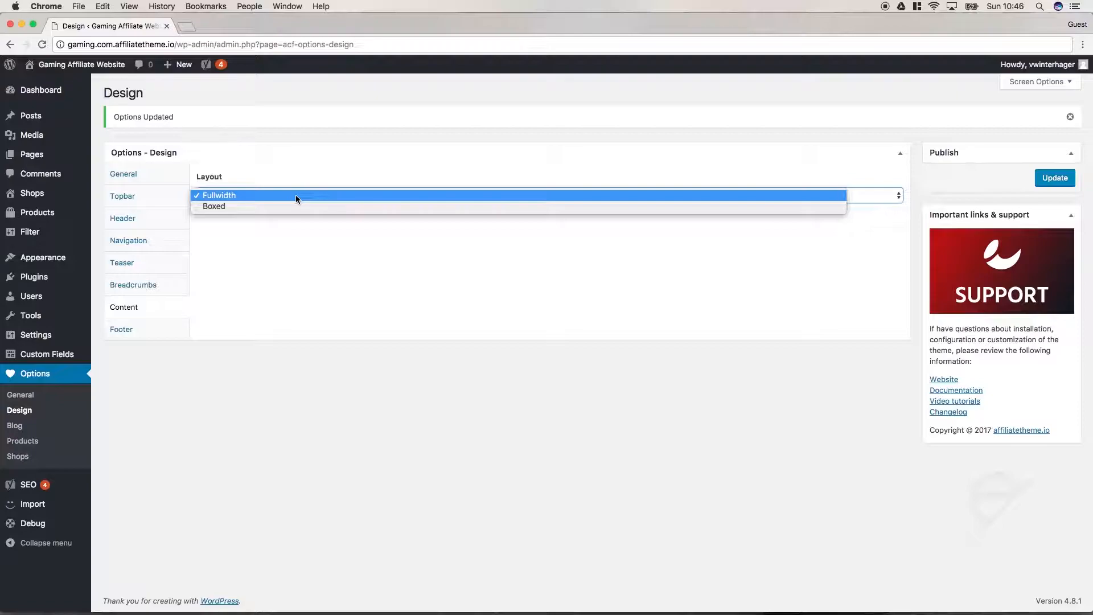
{"action": "left_click", "coordinate": [296, 195]}
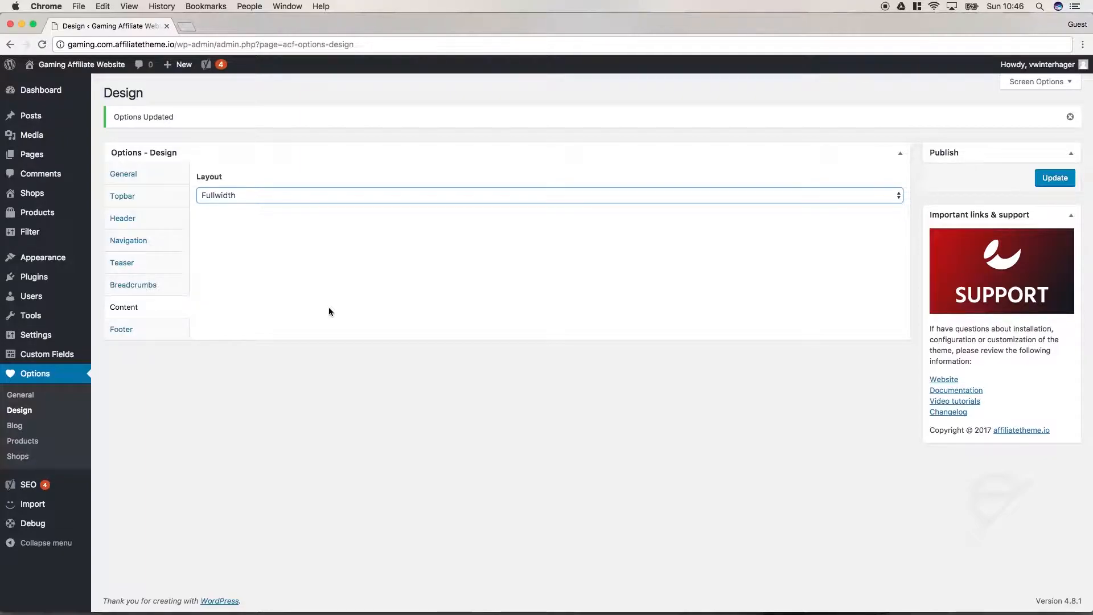
- Leave the sticky footer off, enable the footer's Widgets option in the theme's design options, and save
{"action": "left_click", "coordinate": [130, 334]}
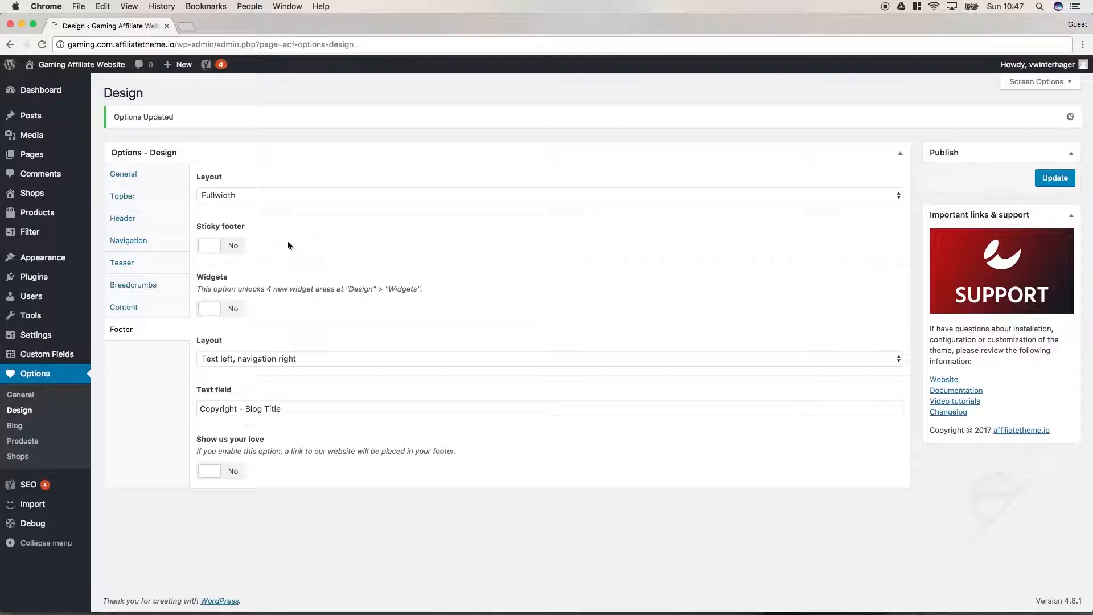
{"action": "left_click", "coordinate": [229, 248]}
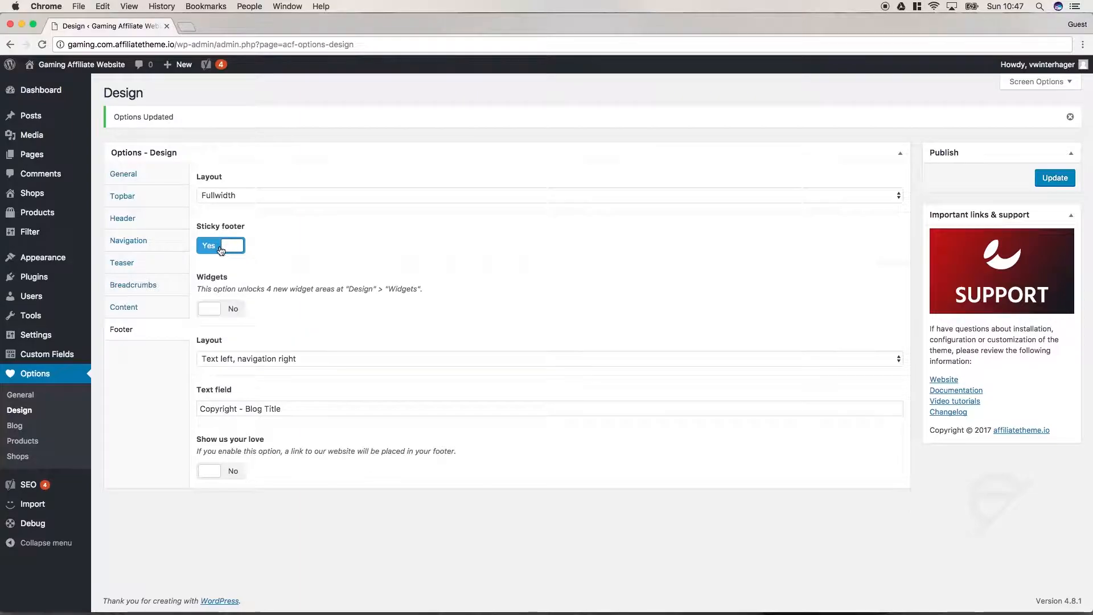
{"action": "left_click", "coordinate": [223, 249]}
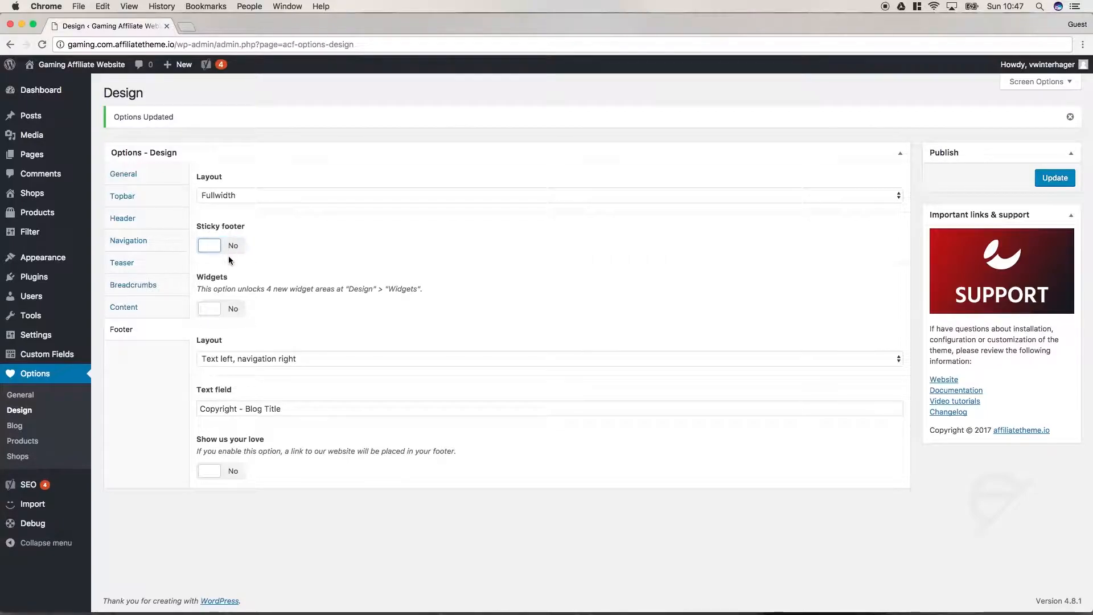
{"action": "left_click", "coordinate": [317, 279]}
{"action": "left_click", "coordinate": [234, 261]}
{"action": "left_click", "coordinate": [234, 308]}
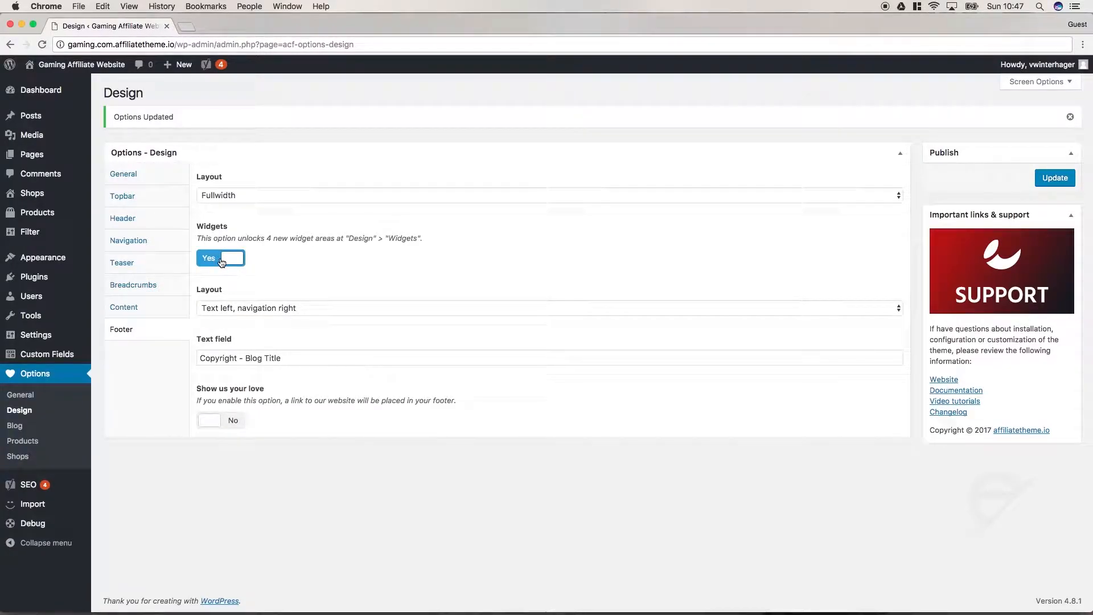
{"action": "left_click_drag", "start_coordinate": [196, 238], "coordinate": [433, 254]}
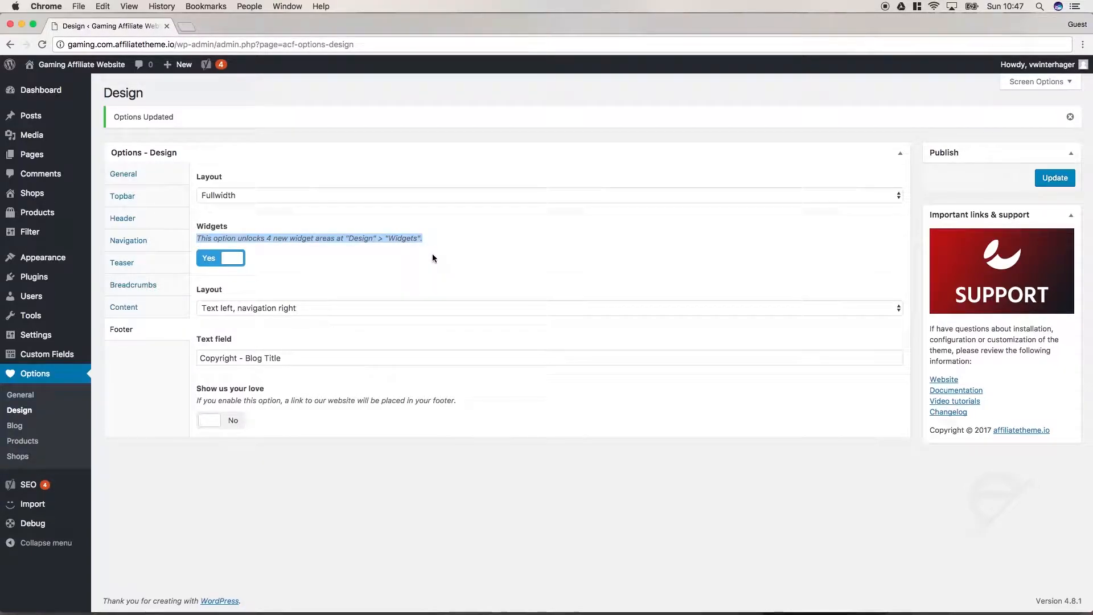
{"action": "left_click", "coordinate": [416, 258]}
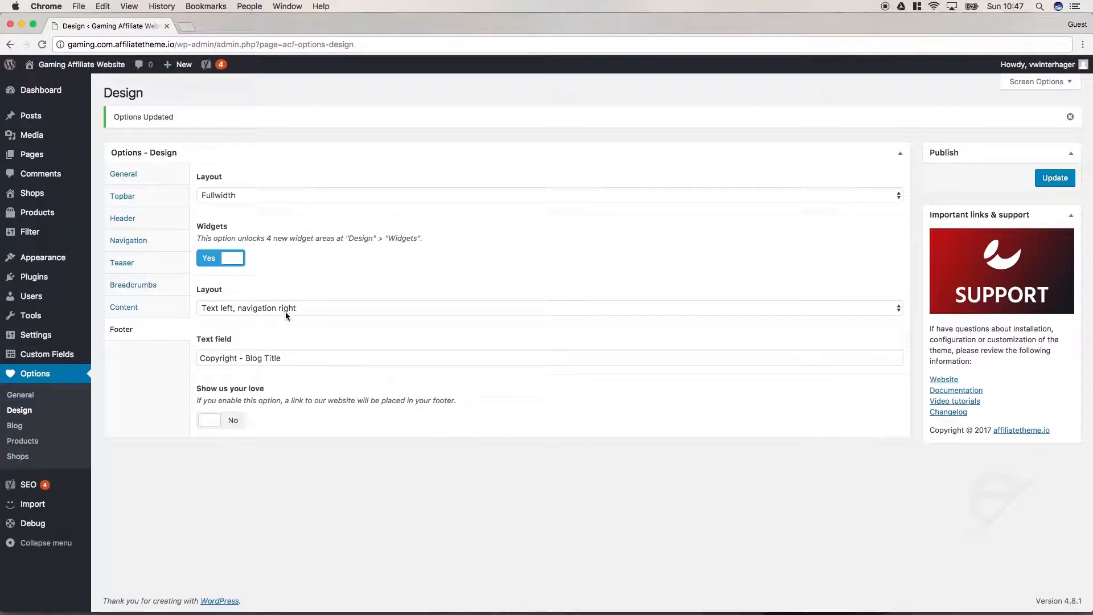
{"action": "left_click", "coordinate": [1057, 180]}
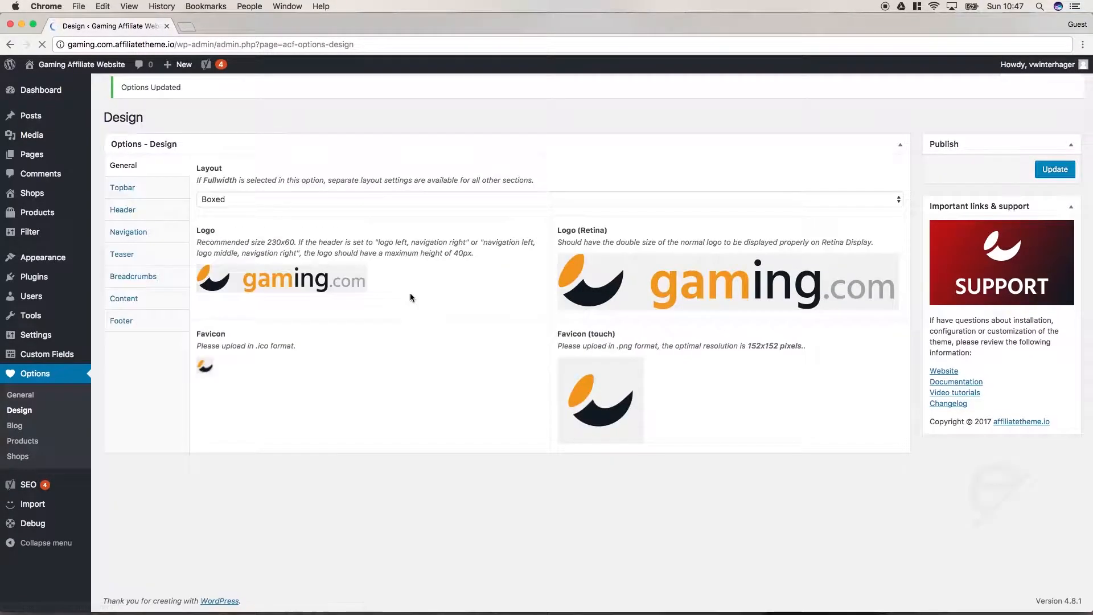
- Recheck the saved footer options, open the Widgets page, and examine the footer of the reloaded homepage
{"action": "left_click", "coordinate": [121, 329]}
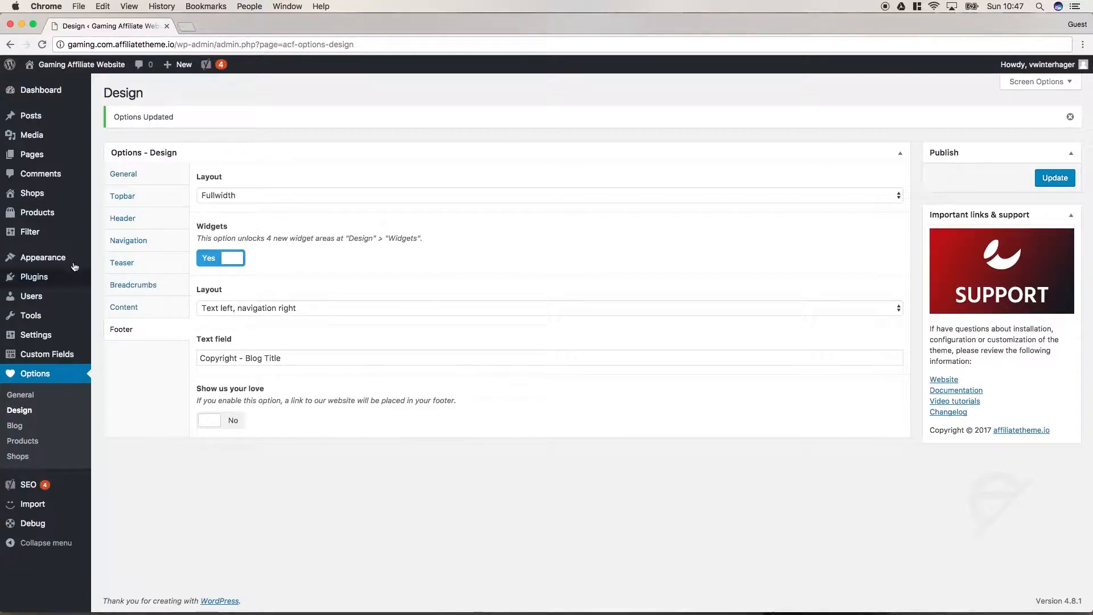
{"action": "mouse_move", "coordinate": [71, 259]}
{"action": "left_click", "coordinate": [126, 295]}
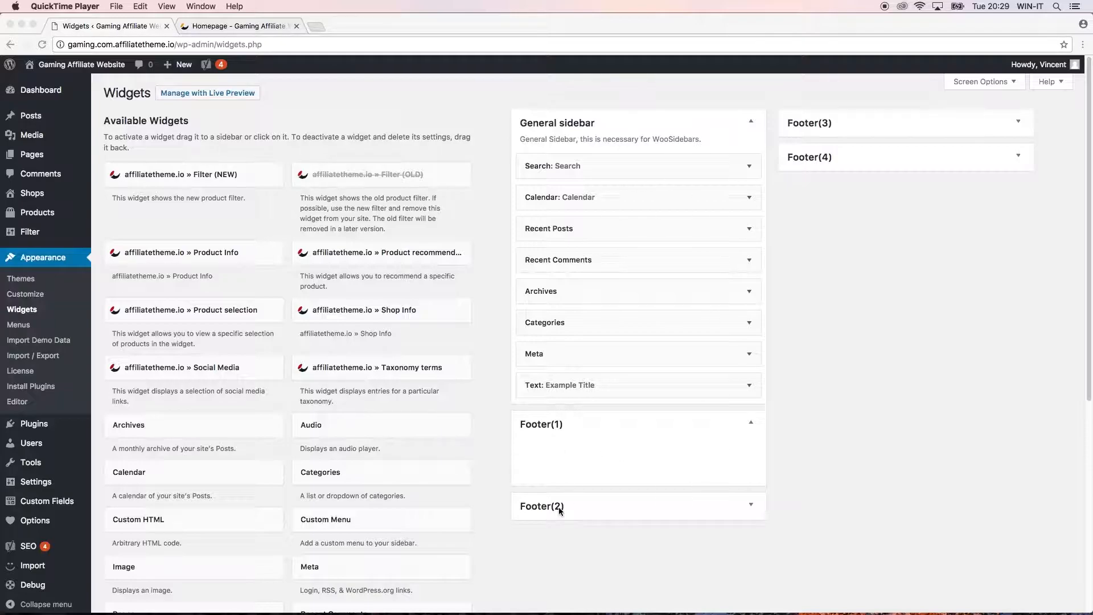
{"action": "left_click", "coordinate": [836, 259]}
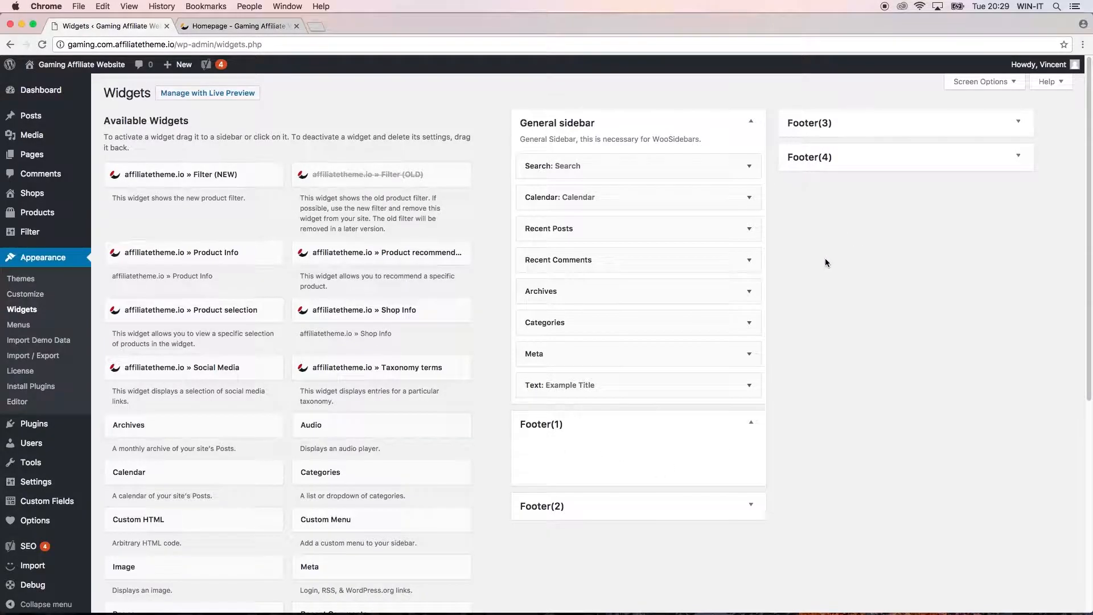
{"action": "left_click", "coordinate": [254, 20]}
{"action": "left_click", "coordinate": [42, 44]}
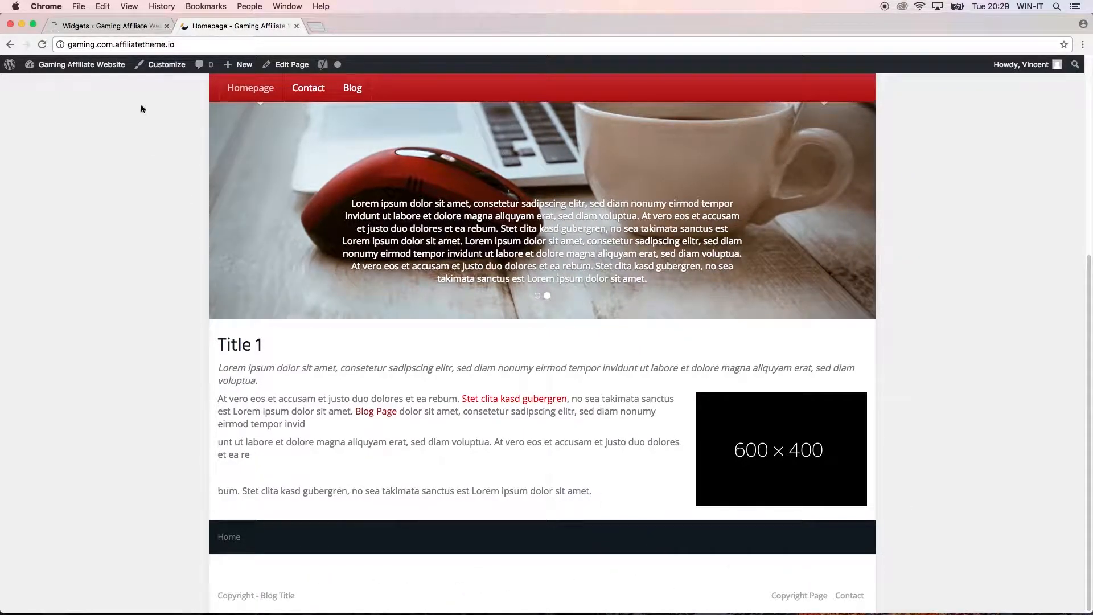
- Add a Custom Menu widget to the Footer(1) widget area
{"action": "left_click", "coordinate": [121, 25]}
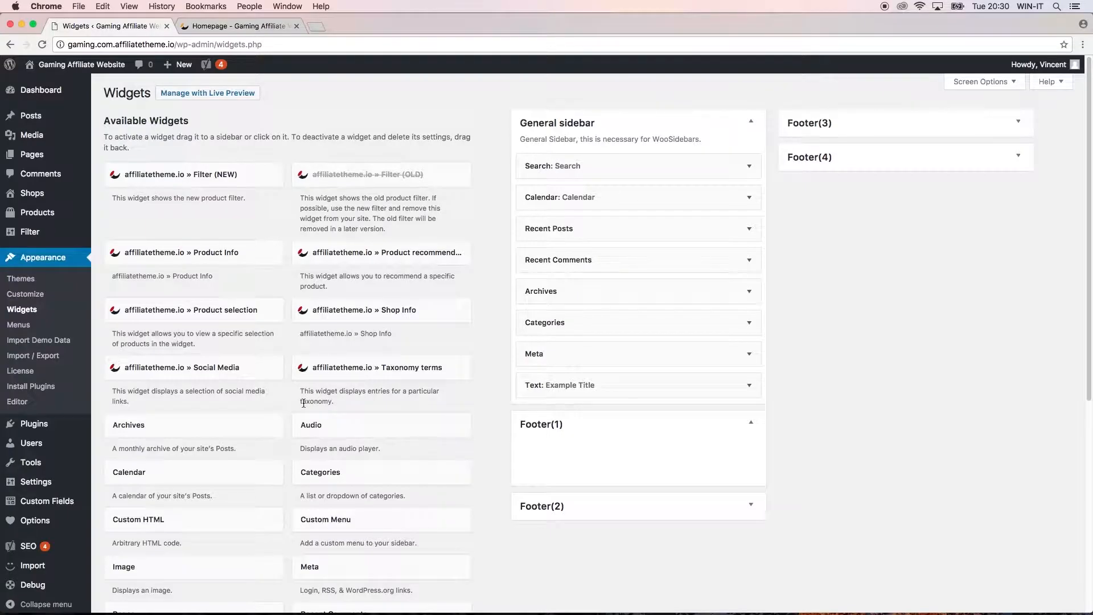
{"action": "scroll", "coordinate": [302, 416], "scroll_direction": "down", "scroll_amount": 1}
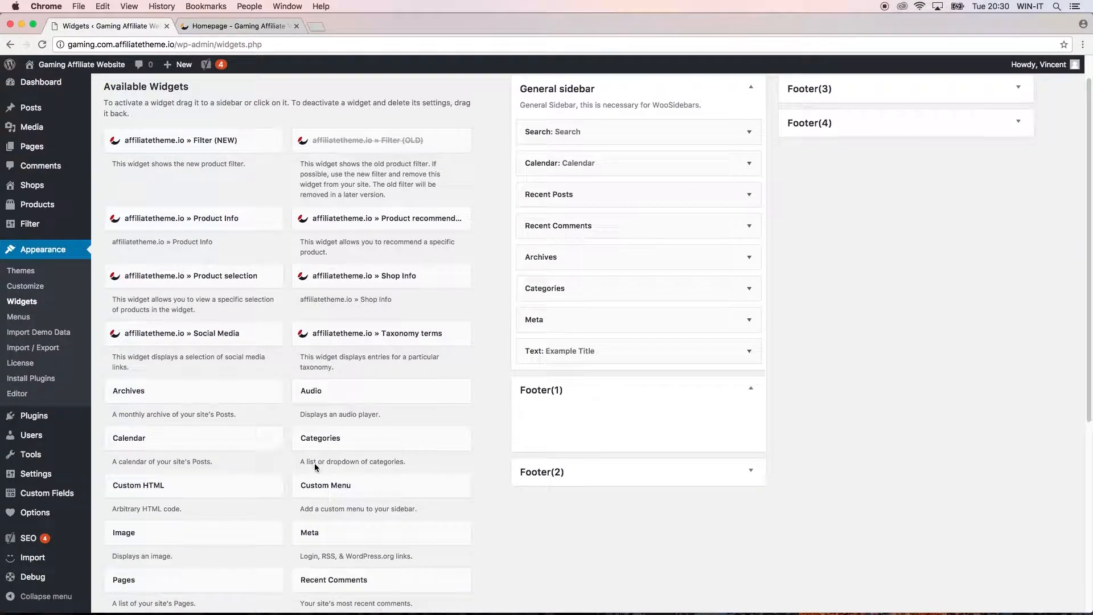
{"action": "left_click", "coordinate": [347, 490]}
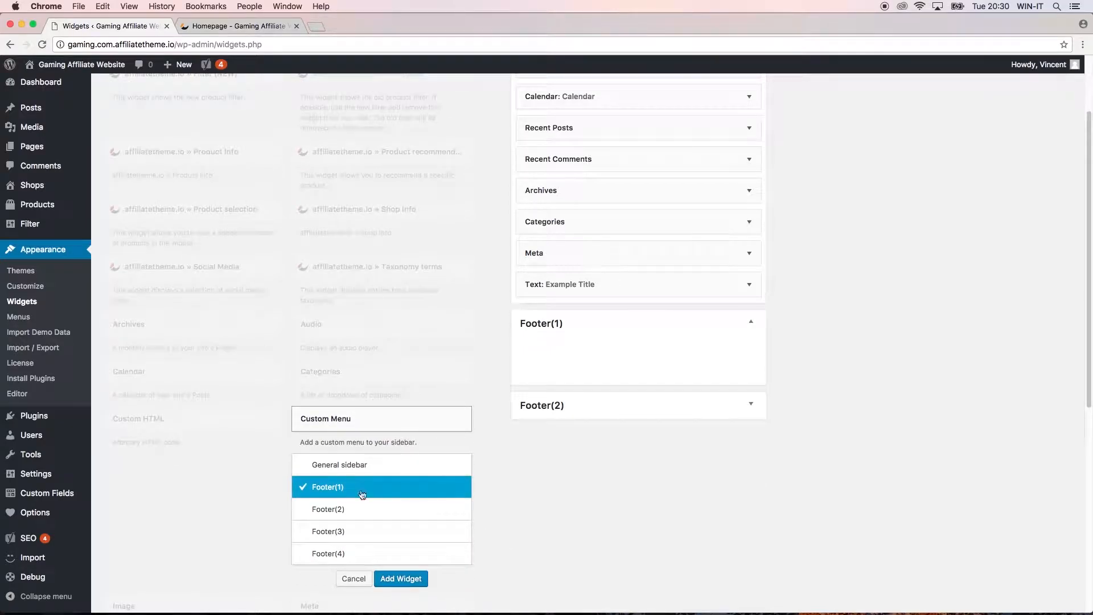
{"action": "left_click", "coordinate": [418, 577]}
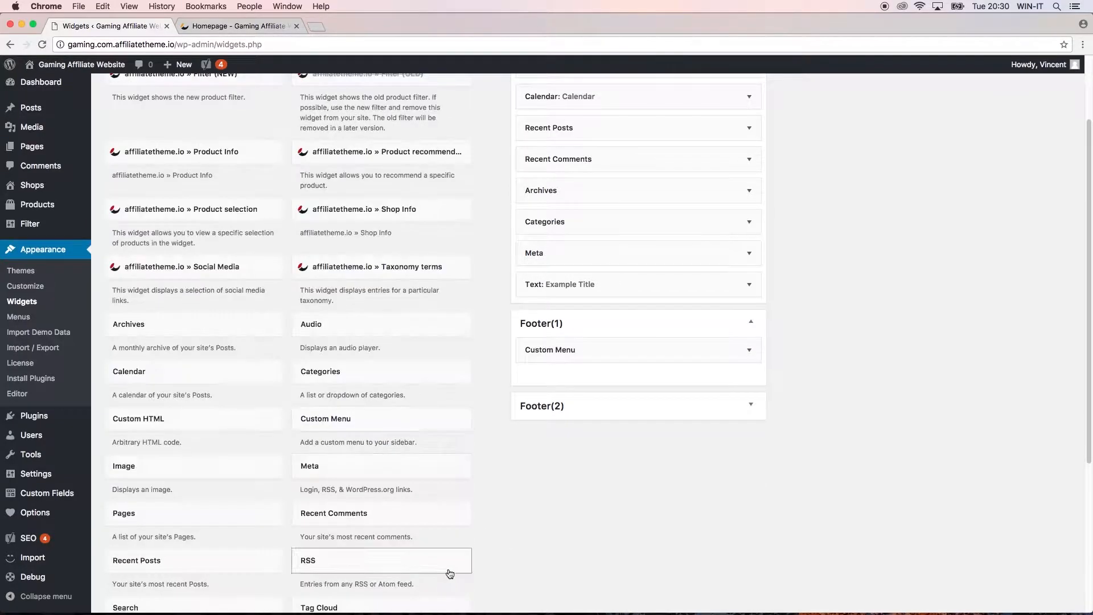
- Title the Footer(1) menu widget Menu, assign the MainNav menu, save it, and check the reloaded homepage's footer
{"action": "left_click", "coordinate": [550, 390]}
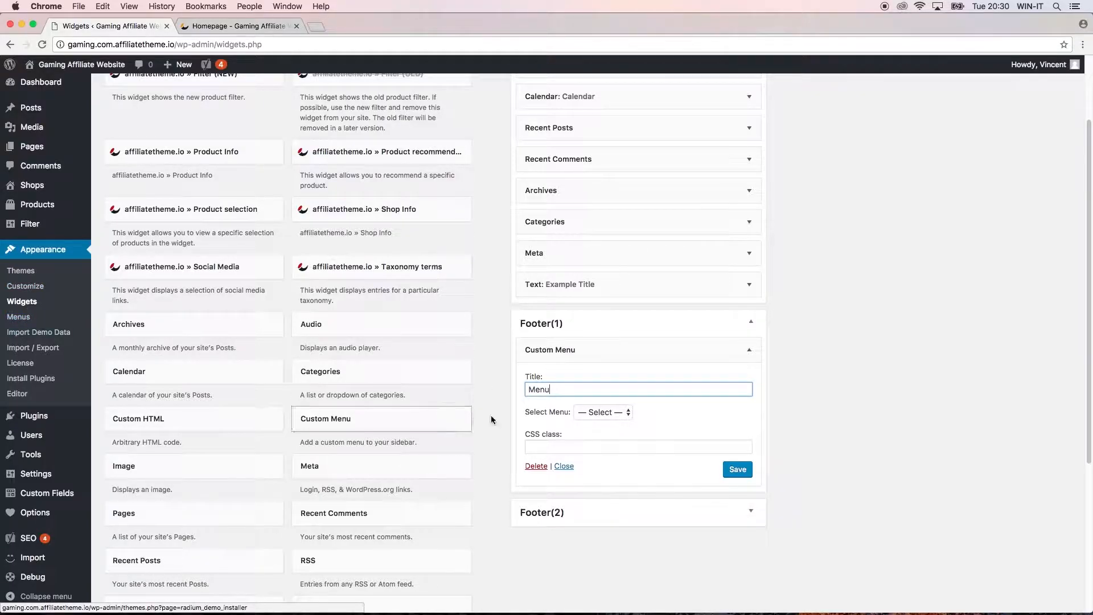
{"action": "left_click", "coordinate": [605, 413]}
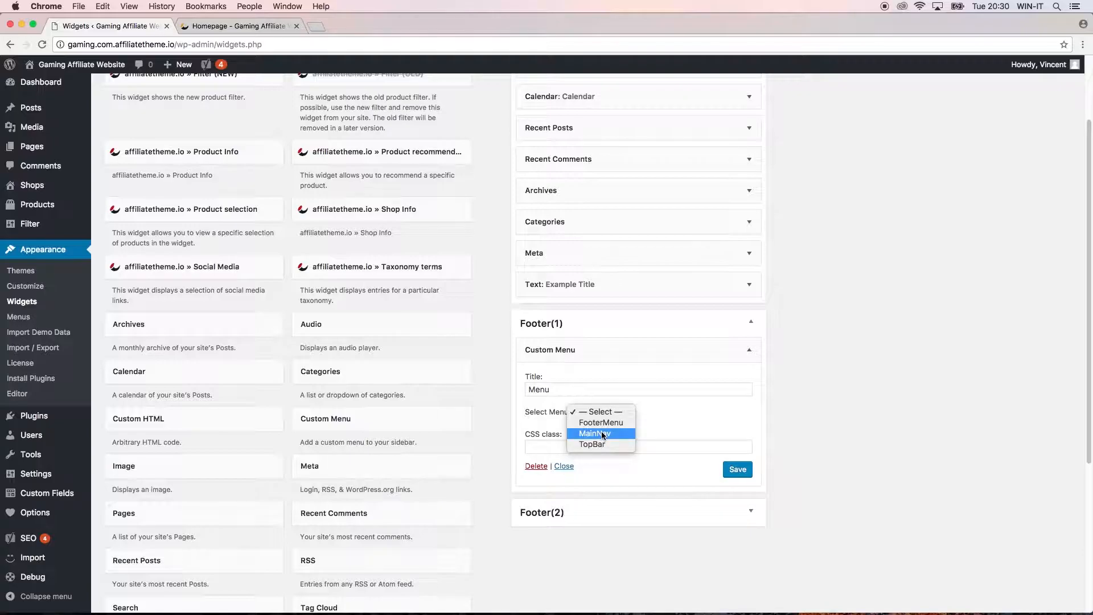
{"action": "left_click", "coordinate": [604, 435]}
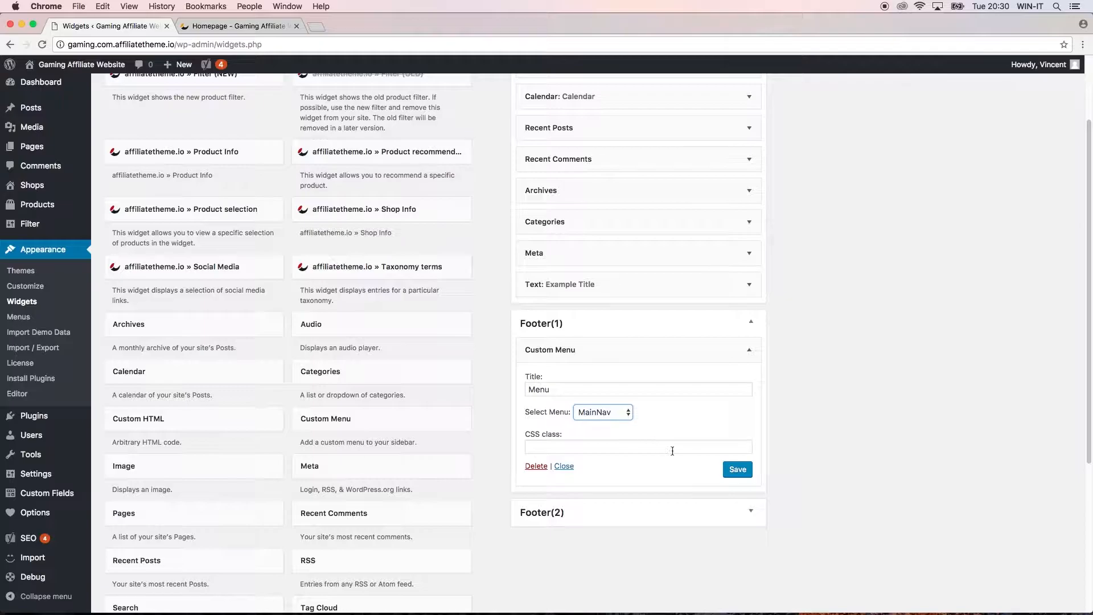
{"action": "left_click", "coordinate": [739, 472]}
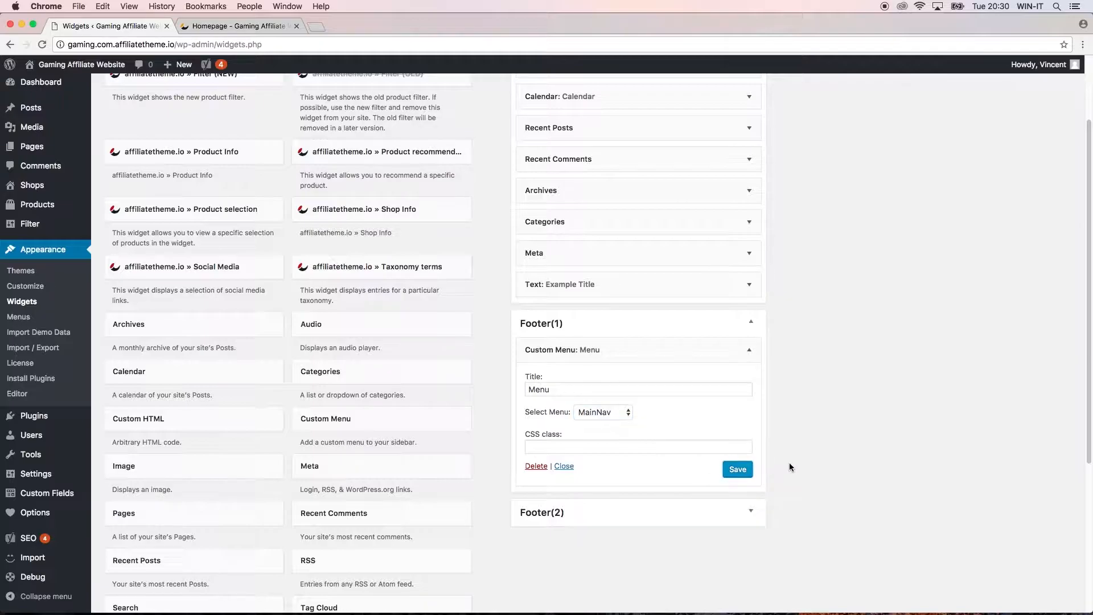
{"action": "left_click", "coordinate": [216, 27]}
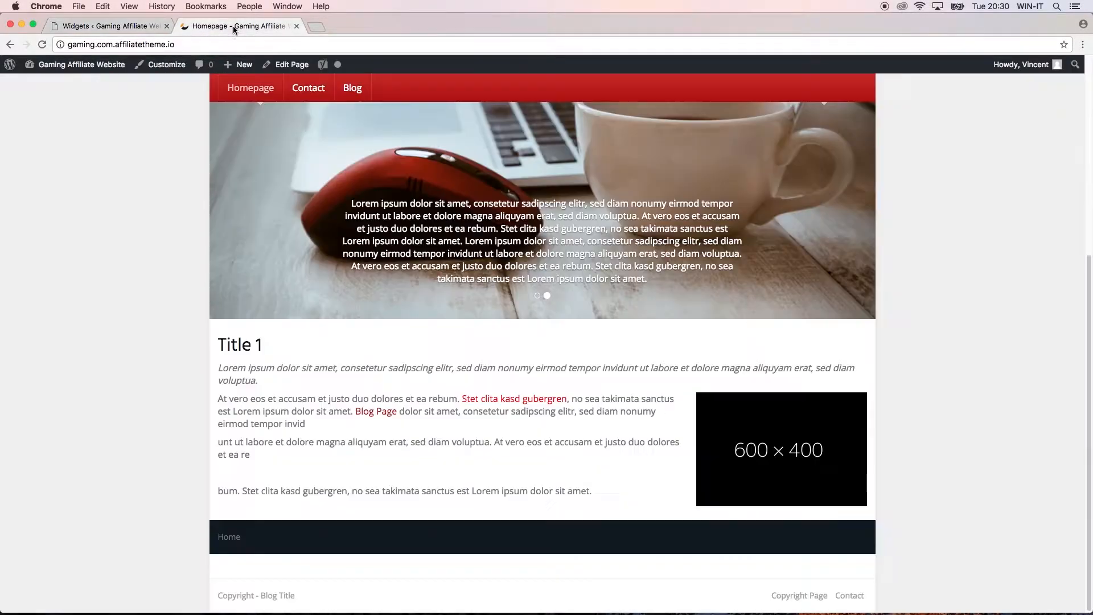
{"action": "left_click", "coordinate": [41, 44]}
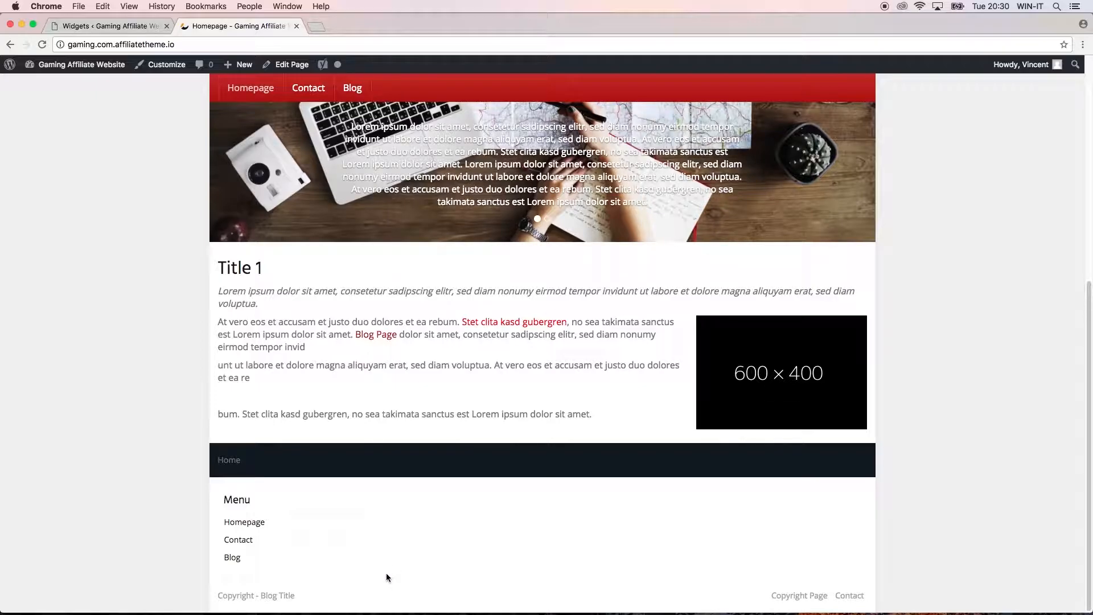
- Expand the Footer(2) widget area and add a Text widget to it
{"action": "left_click", "coordinate": [127, 28]}
{"action": "left_click", "coordinate": [655, 520]}
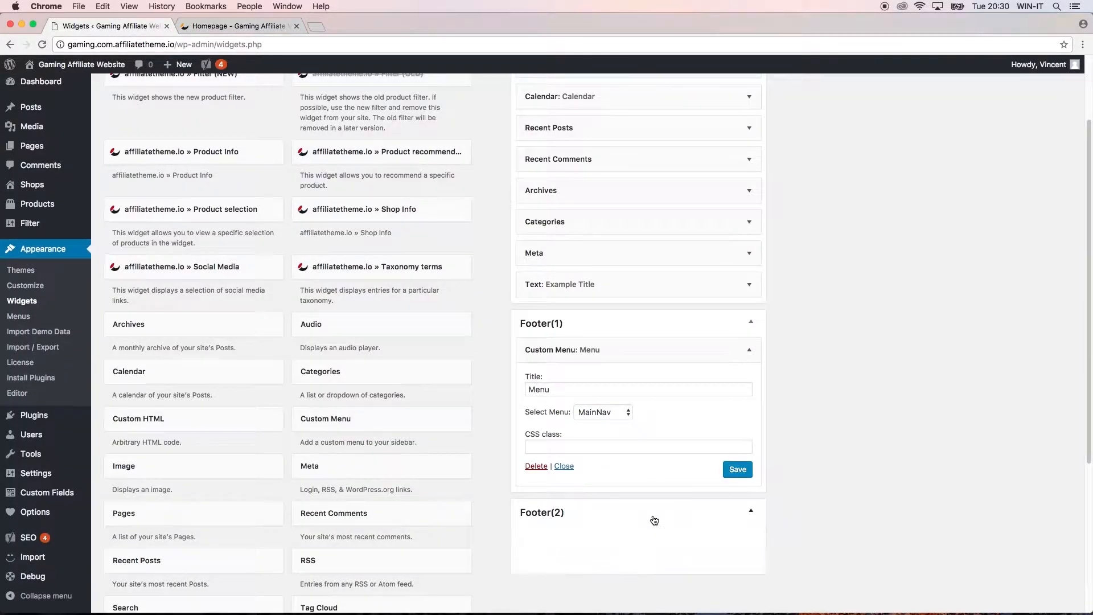
{"action": "scroll", "coordinate": [511, 477], "scroll_direction": "down", "scroll_amount": 2}
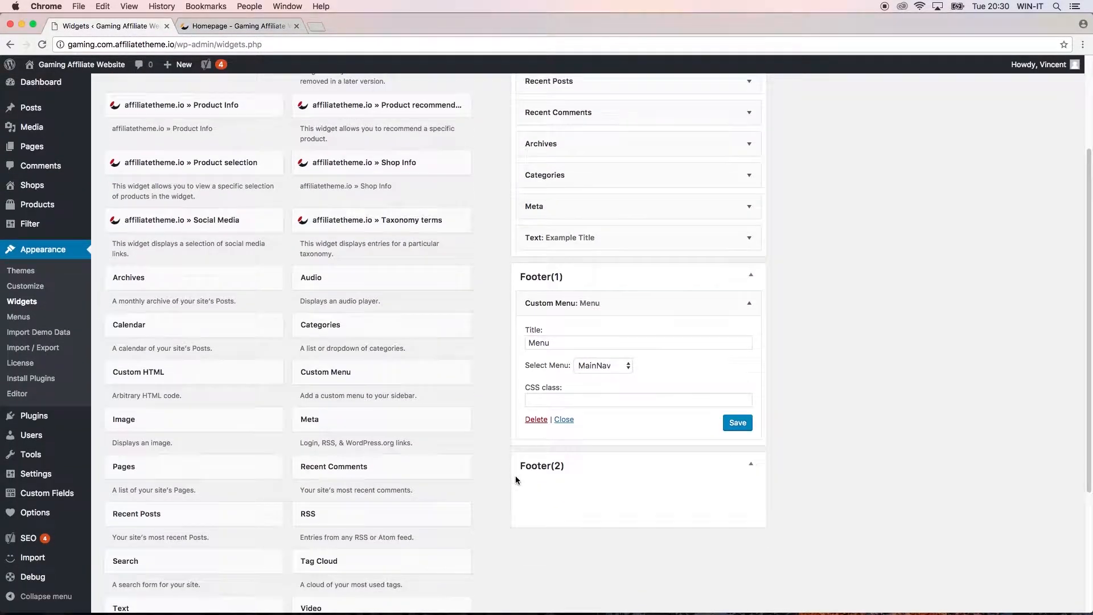
{"action": "scroll", "coordinate": [511, 480], "scroll_direction": "down", "scroll_amount": 2}
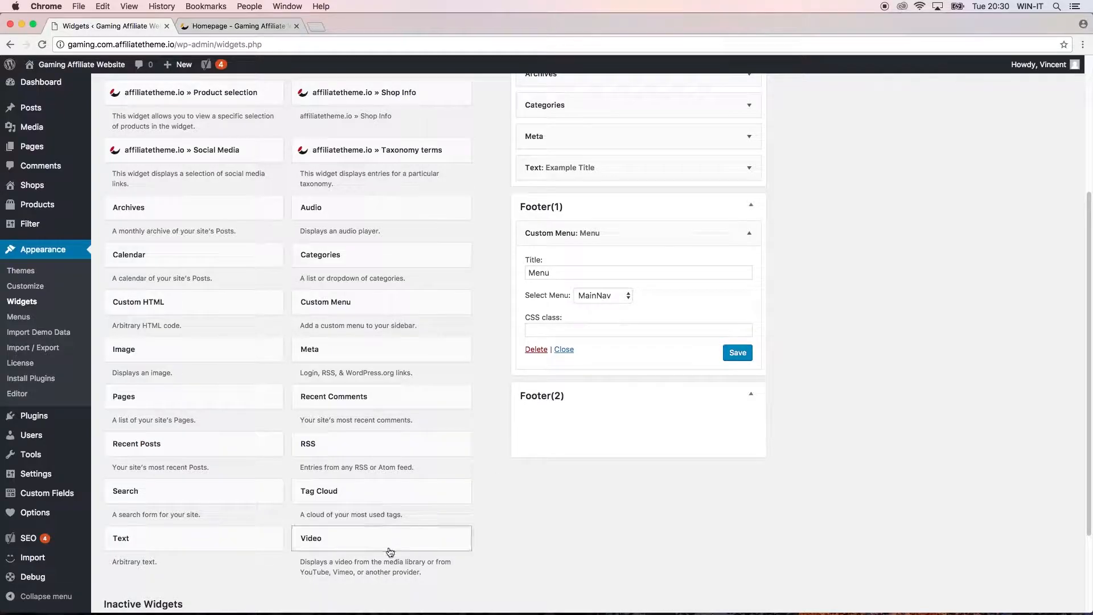
{"action": "scroll", "coordinate": [260, 475], "scroll_direction": "down", "scroll_amount": 1}
{"action": "left_click_drag", "start_coordinate": [224, 488], "coordinate": [628, 368]}
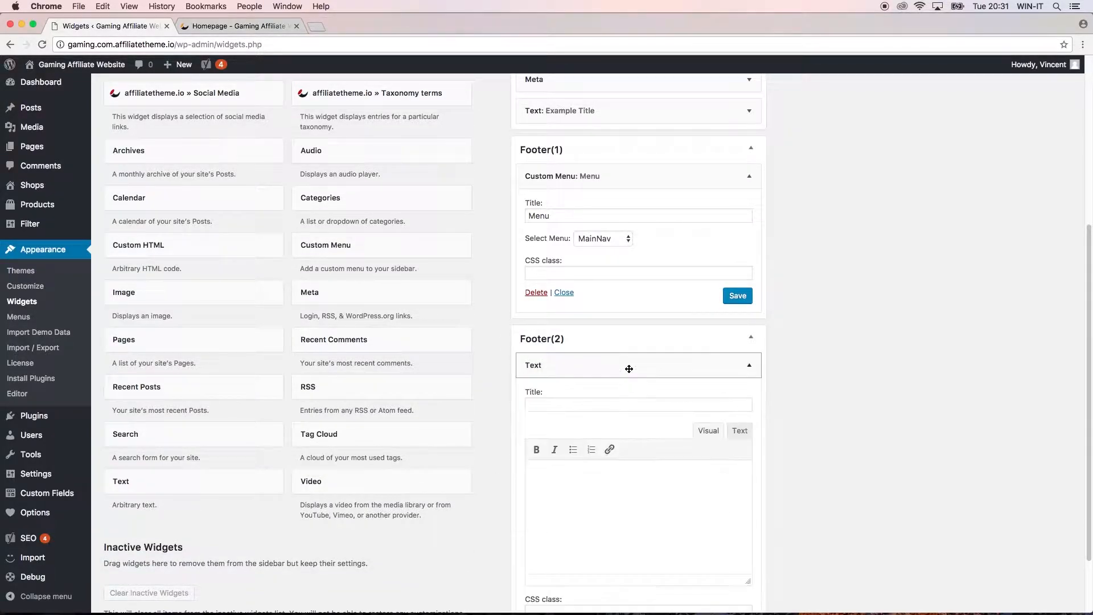
- Title the Footer(2) text widget Affiliate Shop, paste the lorem ipsum placeholder text as its content, and save it
{"action": "left_click", "coordinate": [617, 406]}
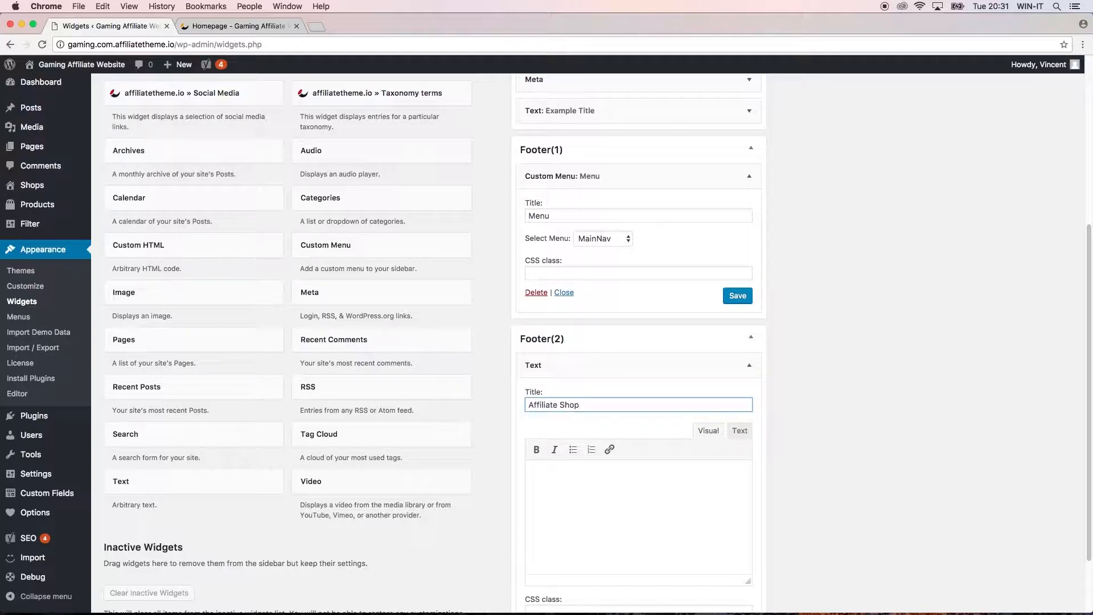
{"action": "left_click", "coordinate": [636, 515]}
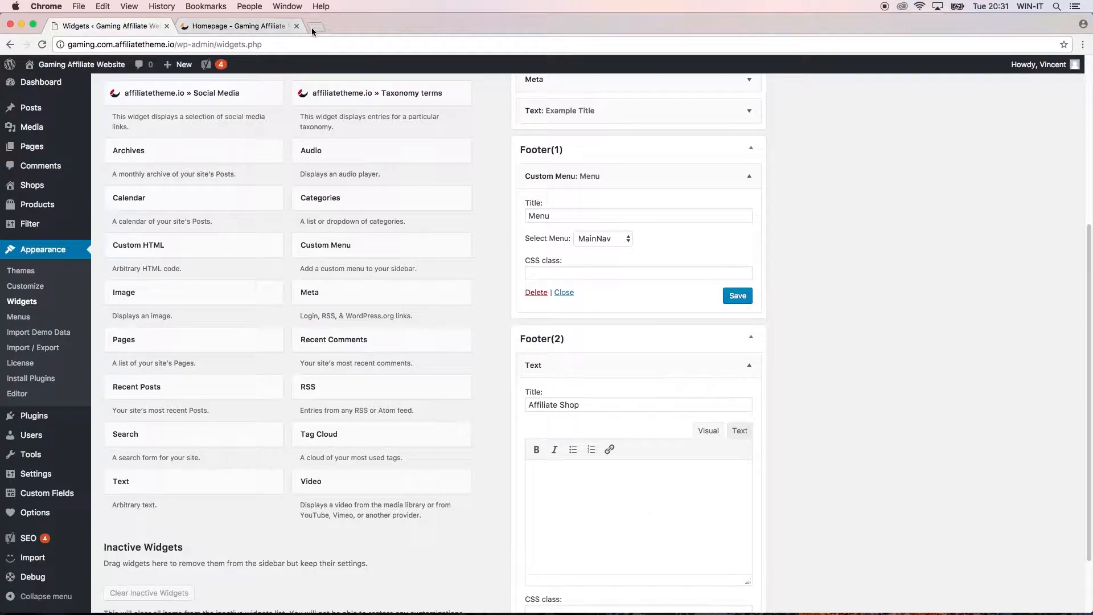
{"action": "key", "text": "super+v"}
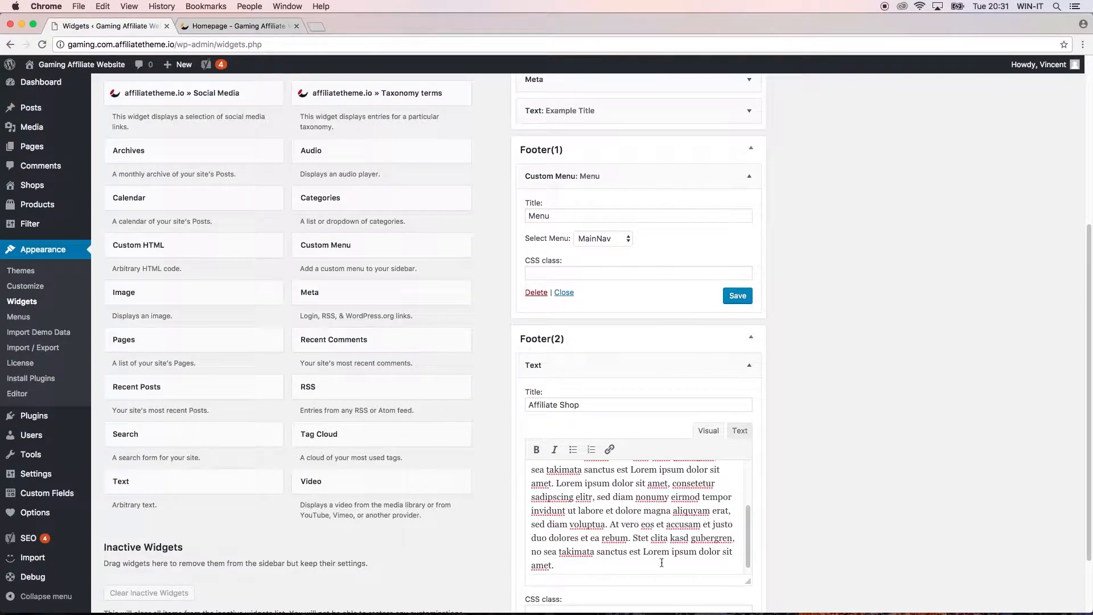
{"action": "scroll", "coordinate": [847, 525], "scroll_direction": "down", "scroll_amount": 3}
{"action": "left_click", "coordinate": [733, 555]}
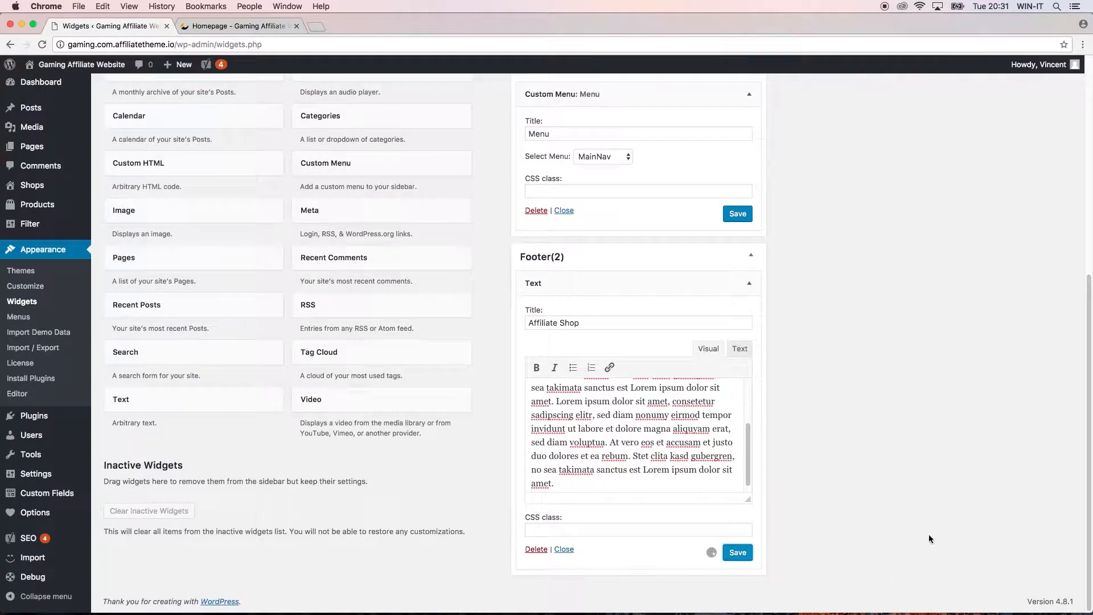
- Reload the homepage, check the widget columns in its footer, and return to the Widgets page
{"action": "left_click", "coordinate": [242, 26]}
{"action": "left_click", "coordinate": [42, 45]}
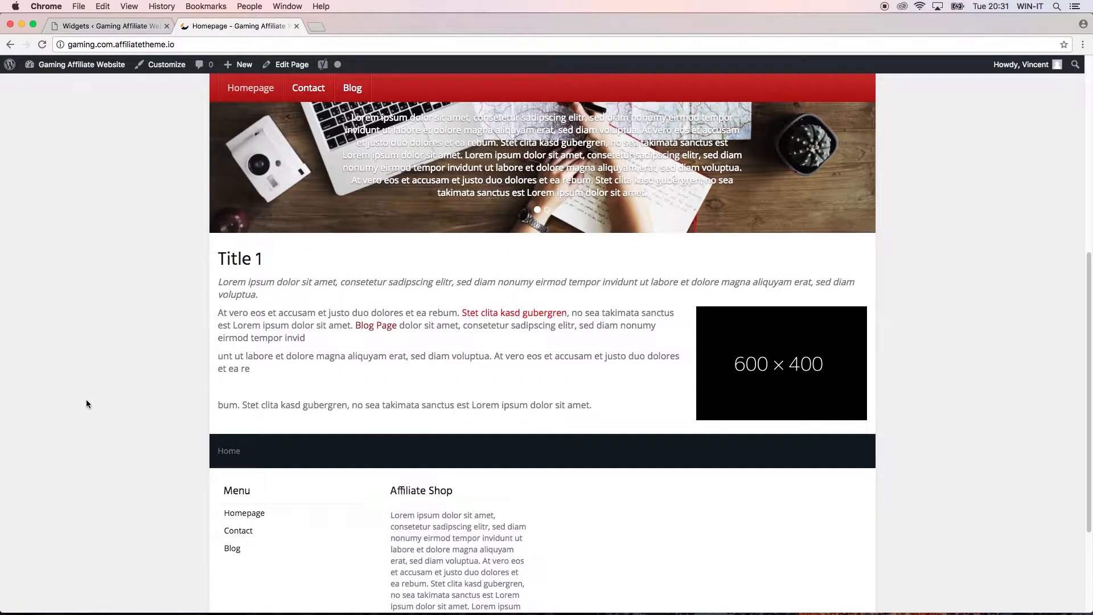
{"action": "scroll", "coordinate": [87, 402], "scroll_direction": "down", "scroll_amount": 3}
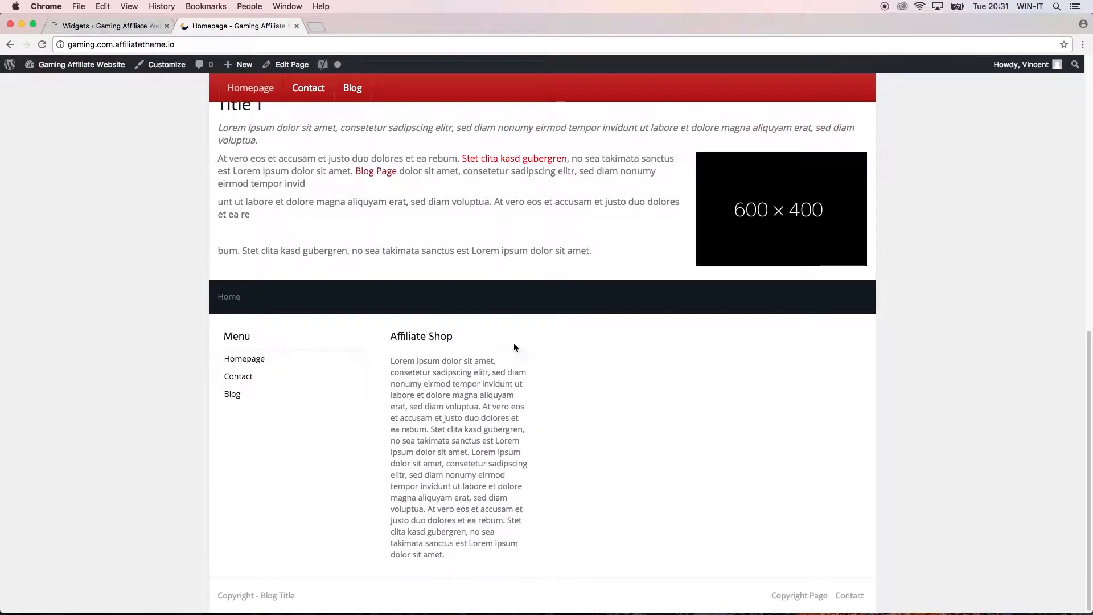
{"action": "left_click", "coordinate": [64, 27]}
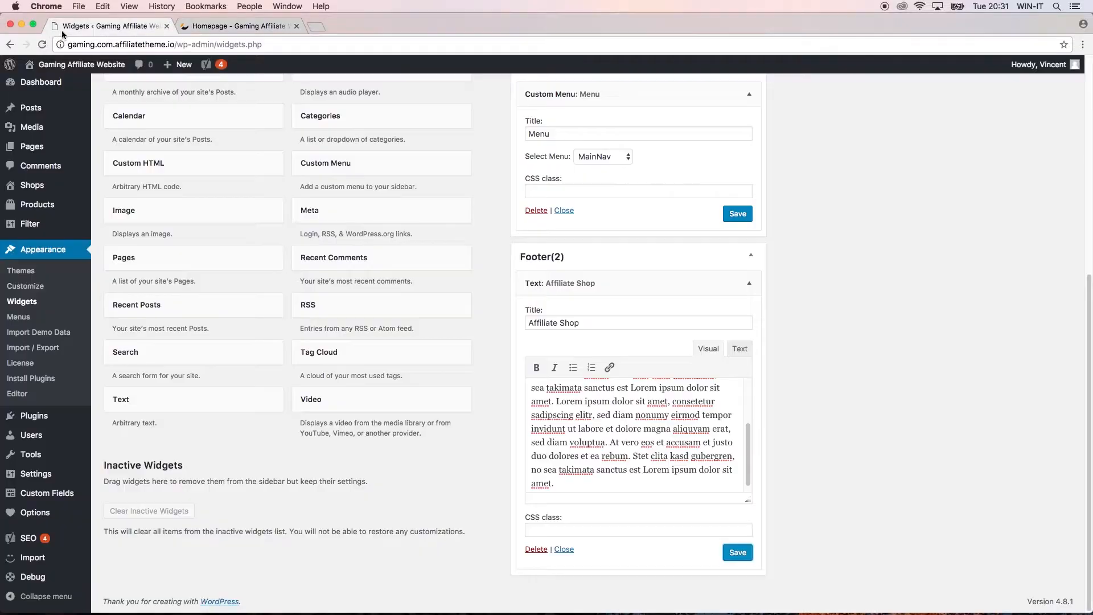
- Shorten the Affiliate Shop widget's placeholder text to end at "et ea rebum." and collapse the Footer(2) and Footer(1) areas
{"action": "left_click_drag", "start_coordinate": [579, 484], "coordinate": [617, 451]}
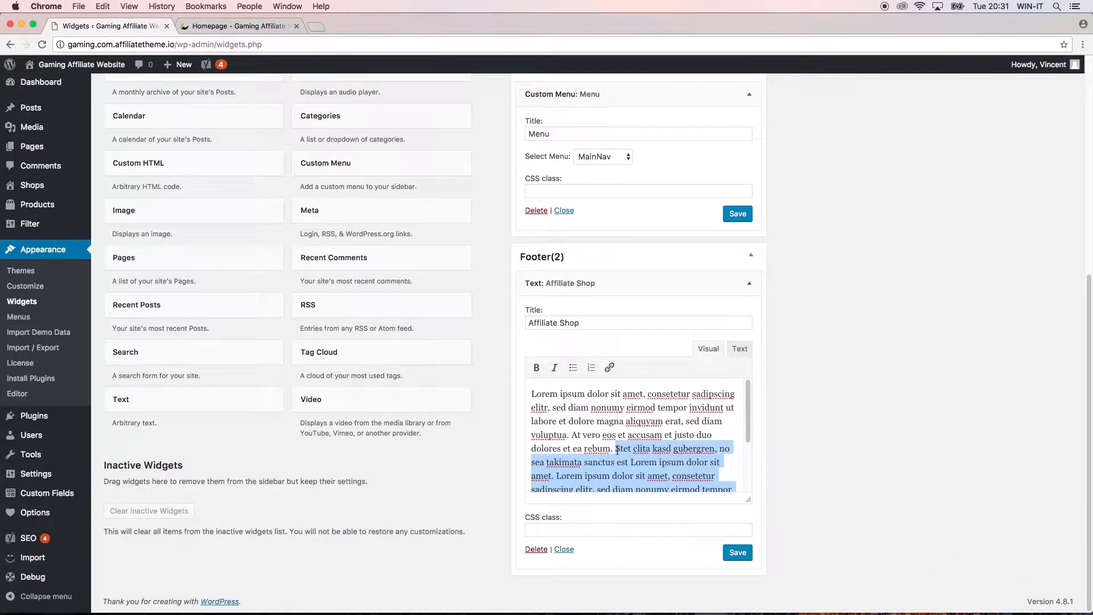
{"action": "key", "text": "BackSpace"}
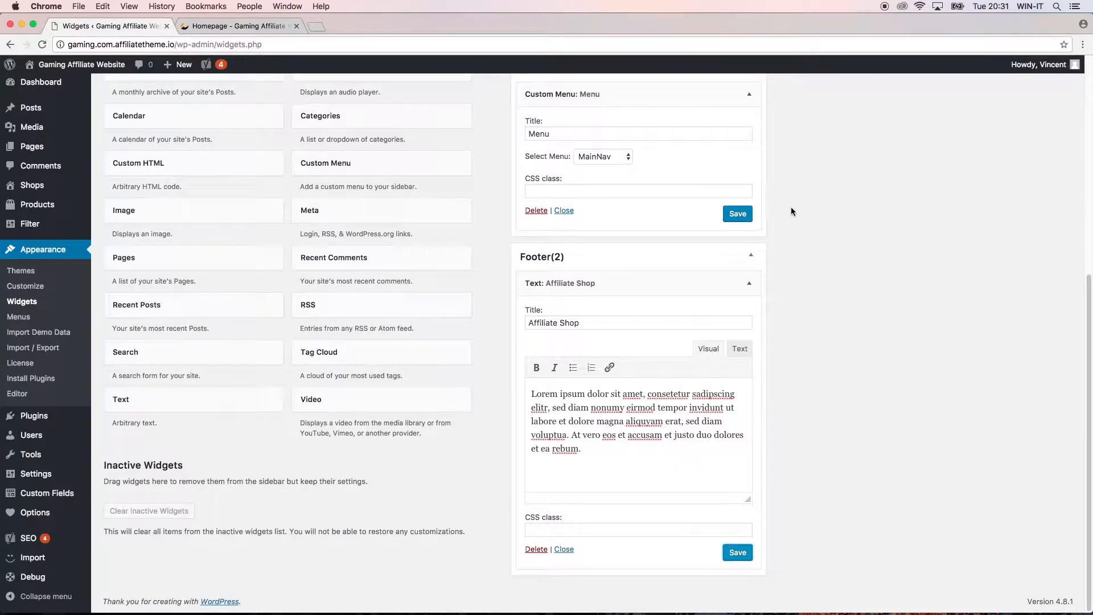
{"action": "left_click", "coordinate": [753, 256]}
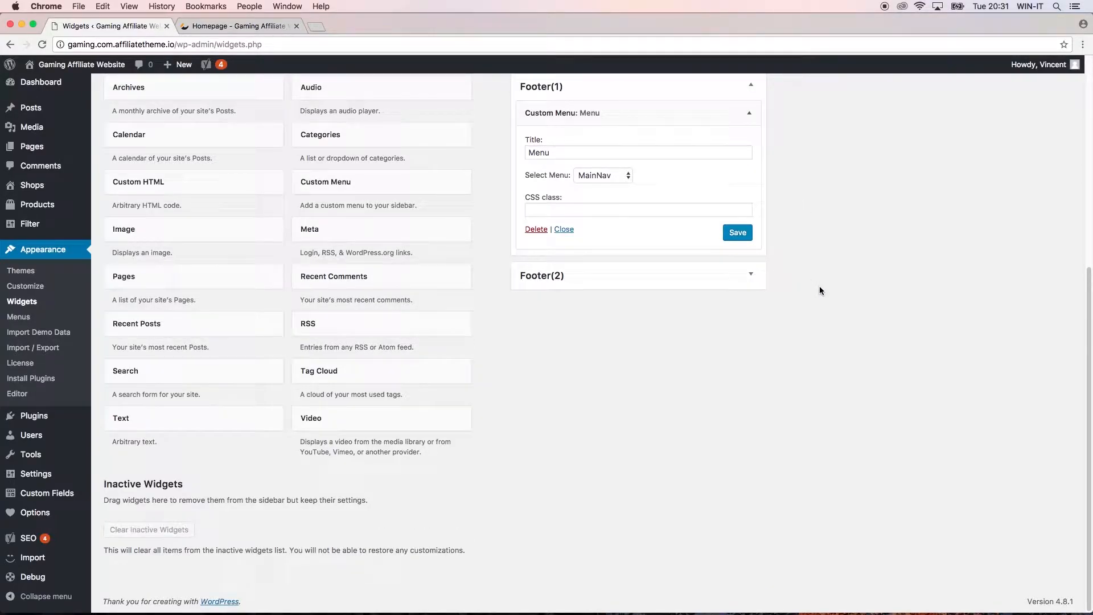
{"action": "scroll", "coordinate": [805, 275], "scroll_direction": "up", "scroll_amount": 5}
{"action": "left_click", "coordinate": [751, 422]}
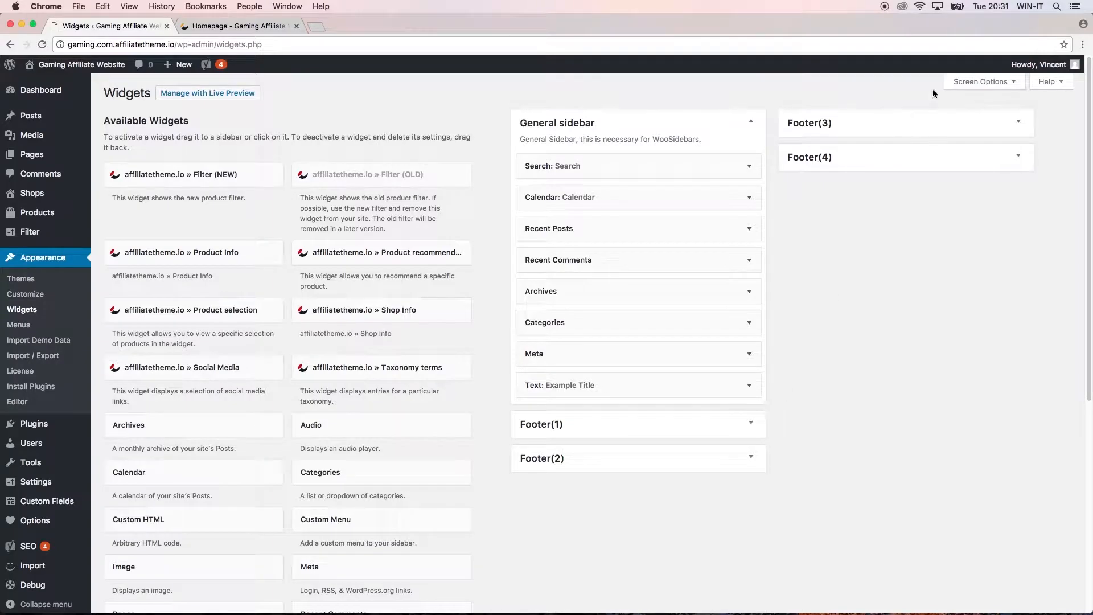
- Expand the Footer(3) widget area and add the affiliatetheme.io Social Media widget to it
{"action": "left_click", "coordinate": [1013, 137]}
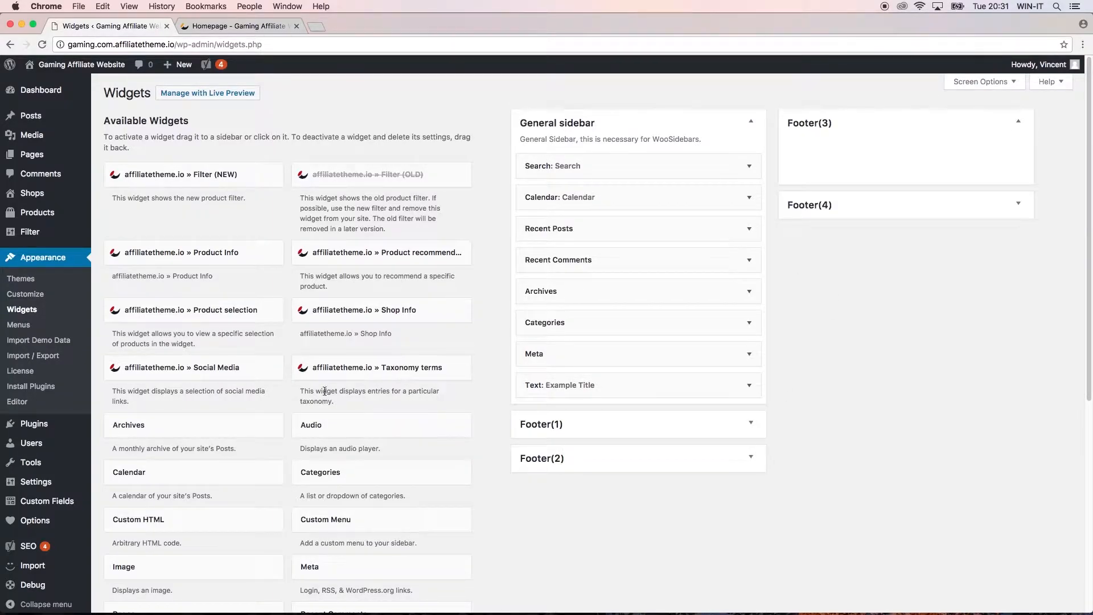
{"action": "left_click", "coordinate": [262, 376]}
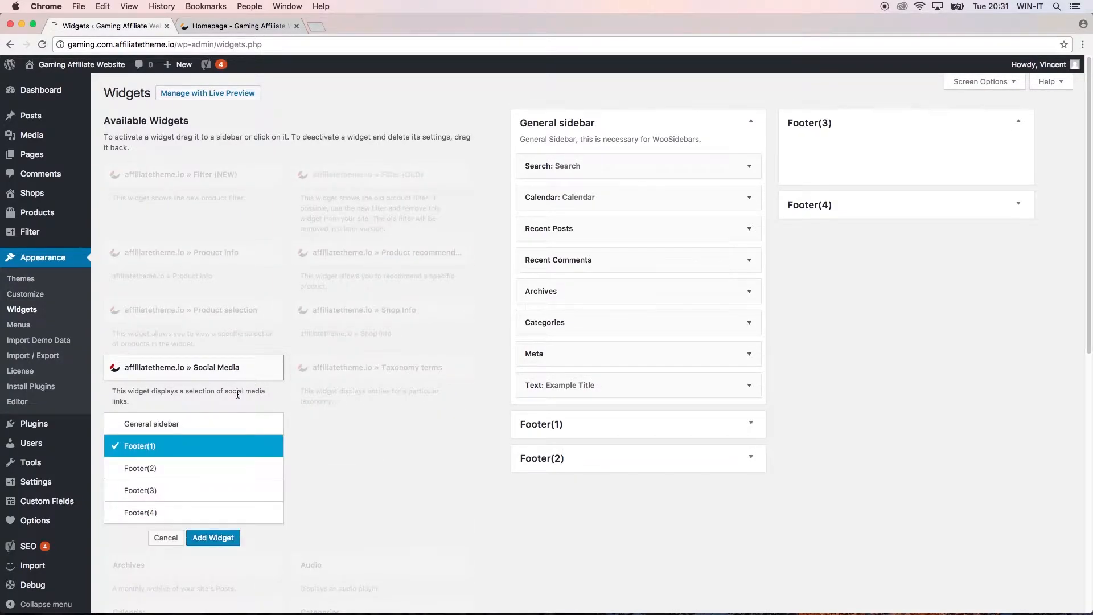
{"action": "left_click", "coordinate": [181, 490]}
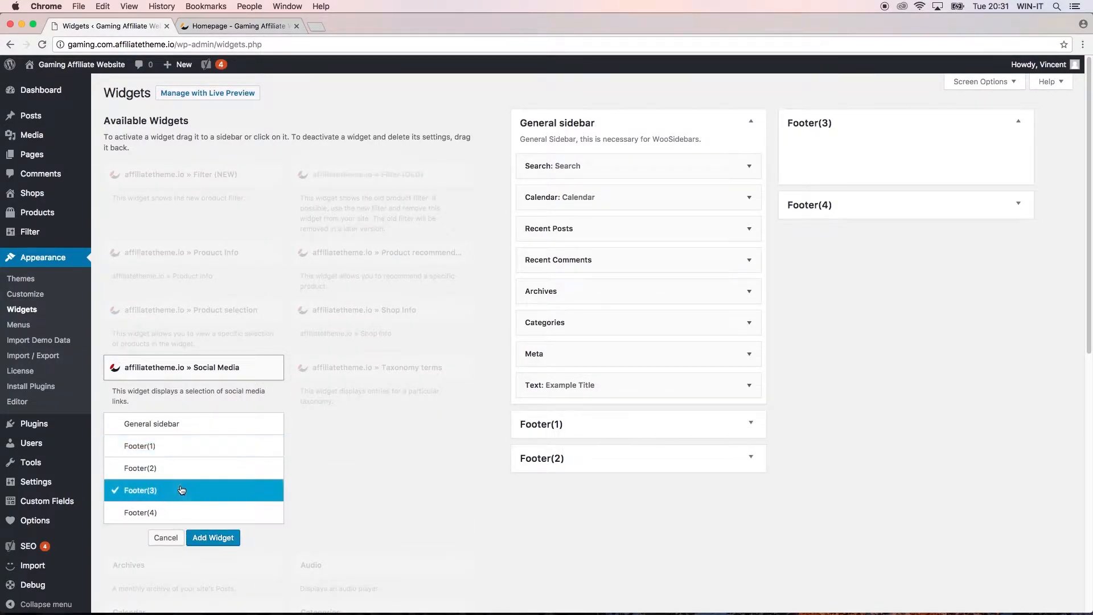
{"action": "left_click", "coordinate": [214, 538]}
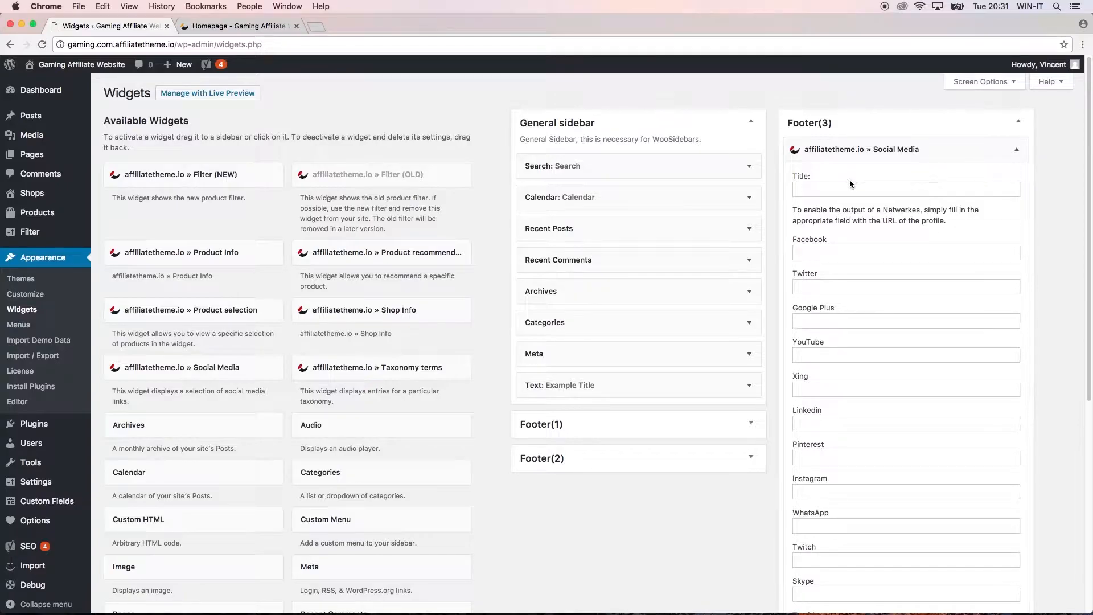
- Title the Footer(3) social media widget Our Social Media Channels and enter # as its Facebook, Twitter and Google Plus links
{"action": "left_click", "coordinate": [848, 192]}
{"action": "type", "text": "Soc"}
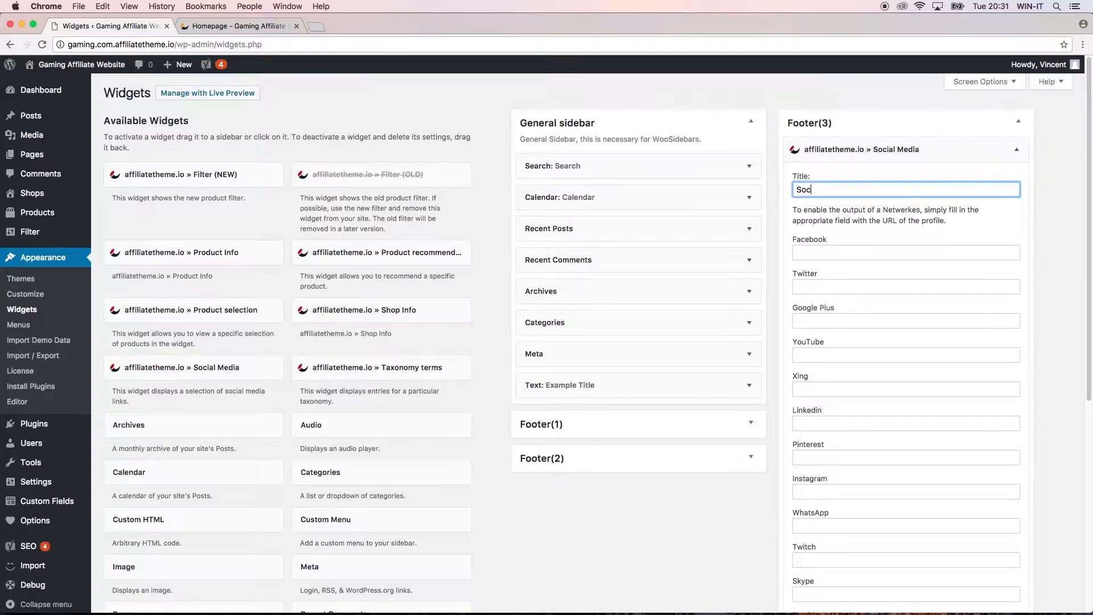
{"action": "type", "text": "r Social Media Channels"}
{"action": "left_click", "coordinate": [829, 254]}
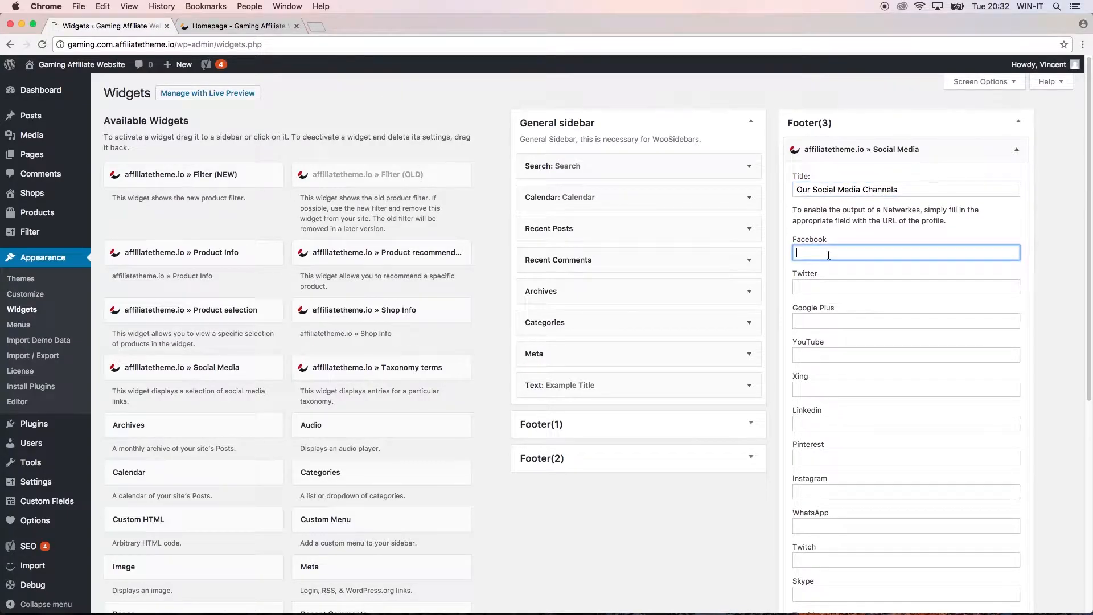
{"action": "key", "text": "Tab"}
{"action": "key", "text": "Tab"}
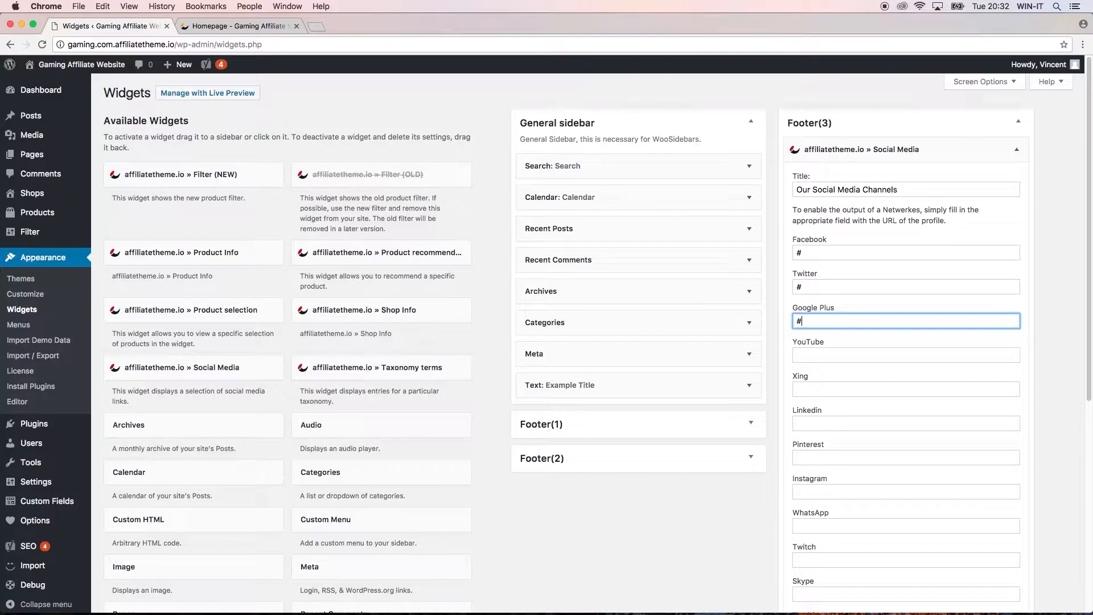
{"action": "key", "text": "Tab"}
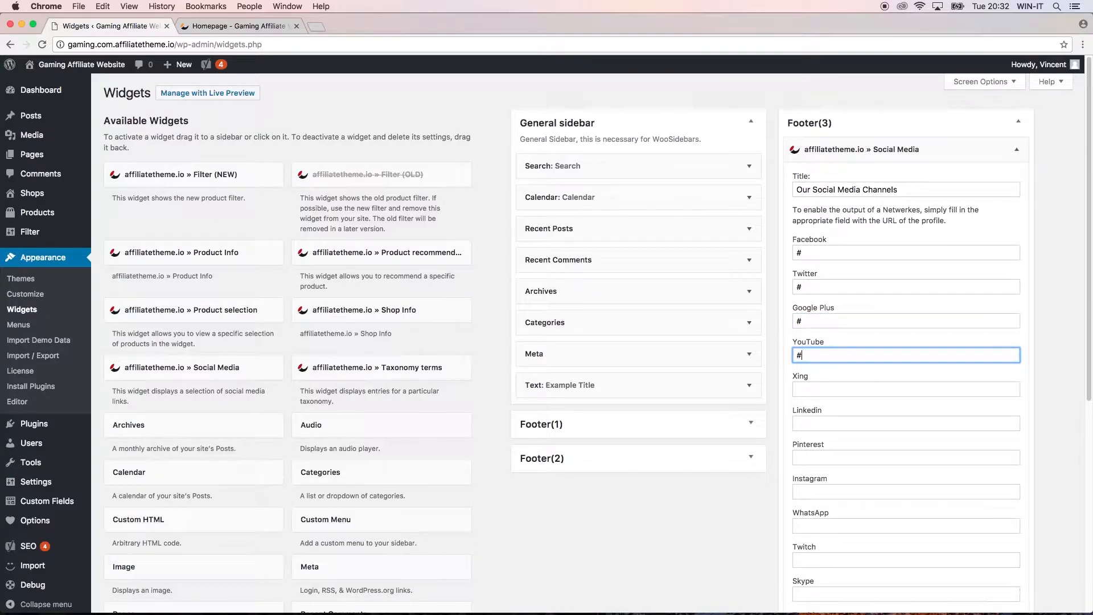
{"action": "key", "text": "BackSpace"}
- Save the social media widget and check the footer on the reloaded homepage
{"action": "scroll", "coordinate": [823, 421], "scroll_direction": "down", "scroll_amount": 1}
{"action": "scroll", "coordinate": [823, 421], "scroll_direction": "down", "scroll_amount": 3}
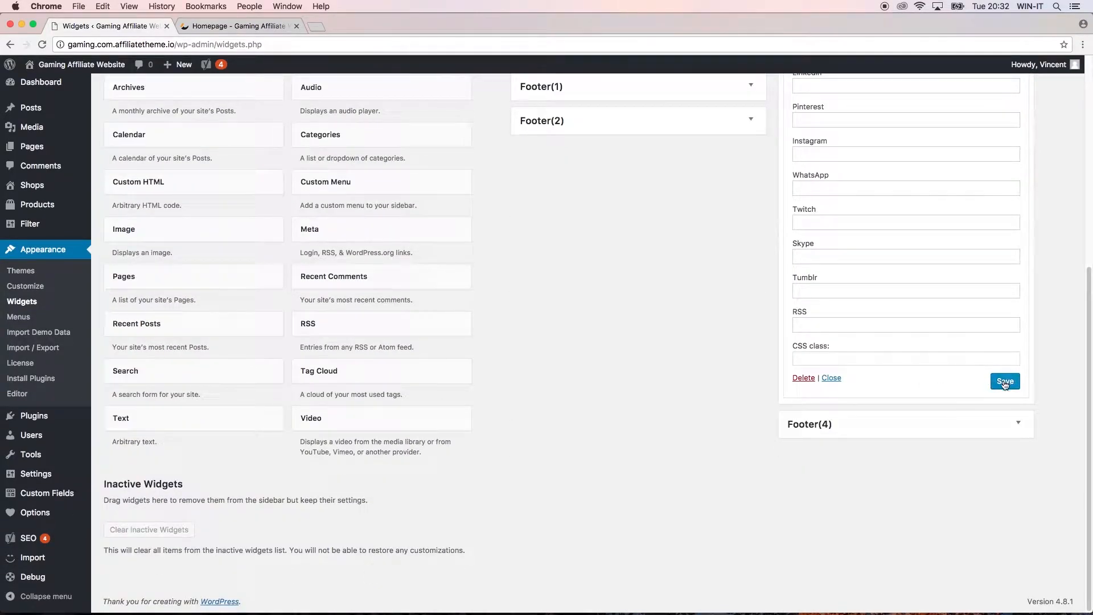
{"action": "left_click", "coordinate": [1005, 385]}
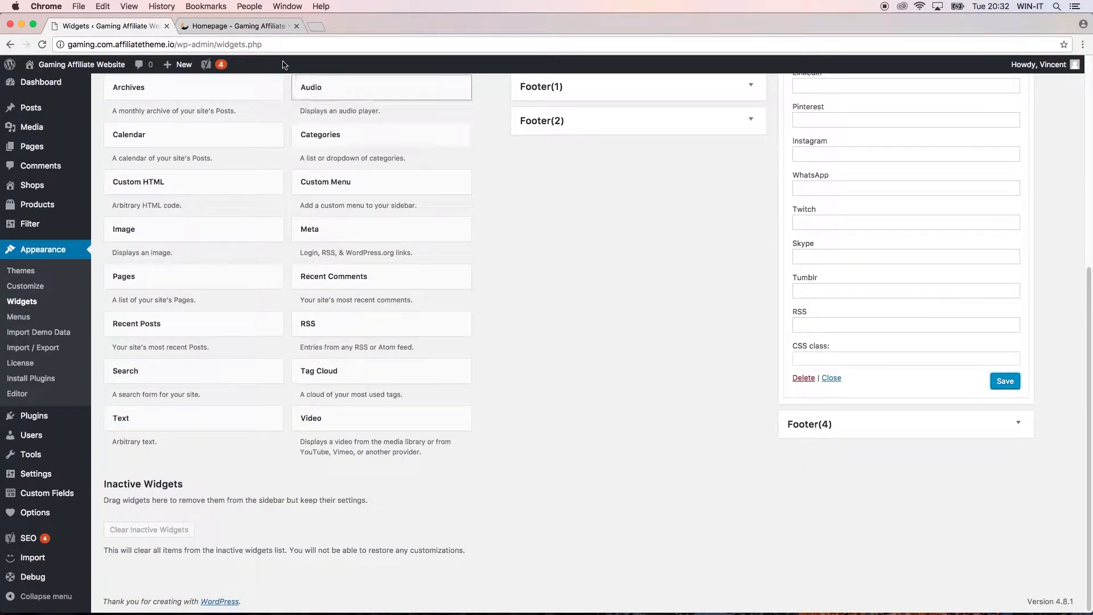
{"action": "left_click", "coordinate": [258, 26]}
{"action": "left_click", "coordinate": [42, 45]}
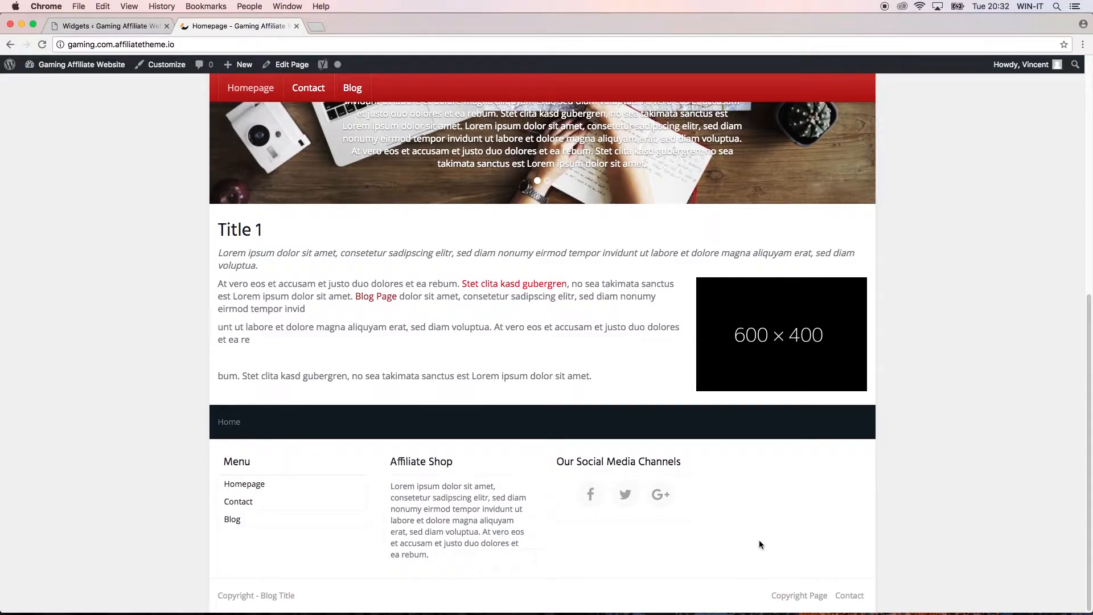
- Open the homepage in the theme customizer and go to the footer's general widget settings
{"action": "left_click", "coordinate": [160, 68]}
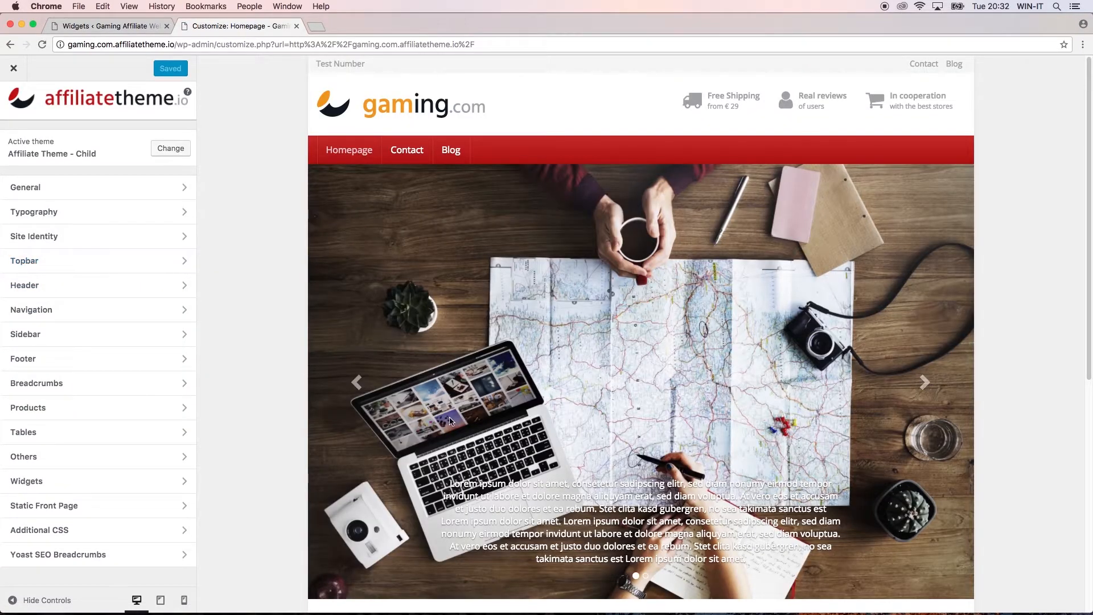
{"action": "scroll", "coordinate": [342, 399], "scroll_direction": "down", "scroll_amount": 10}
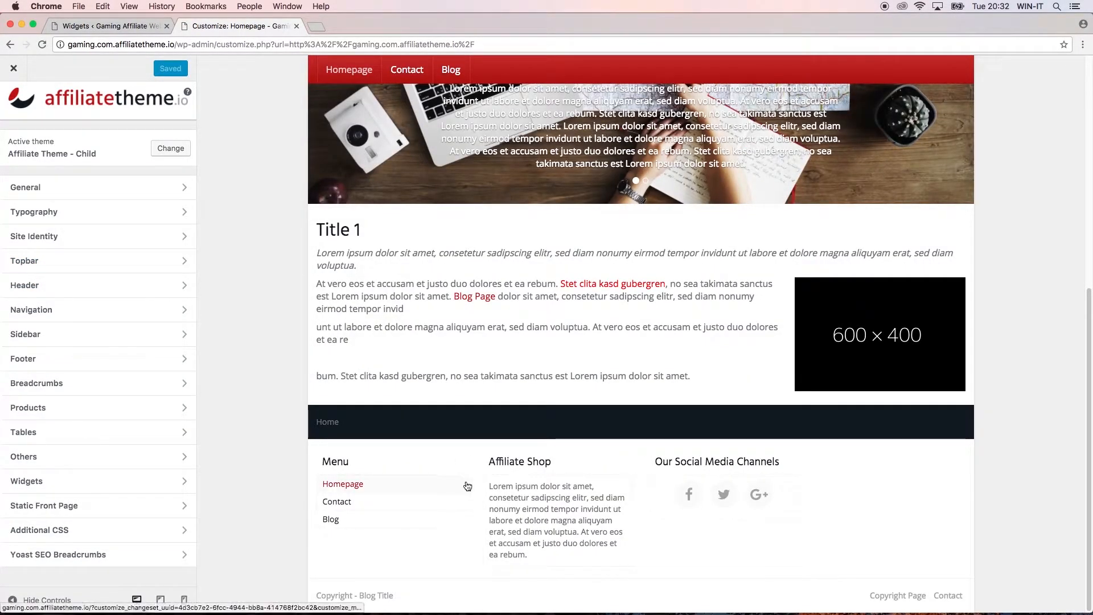
{"action": "left_click", "coordinate": [63, 369]}
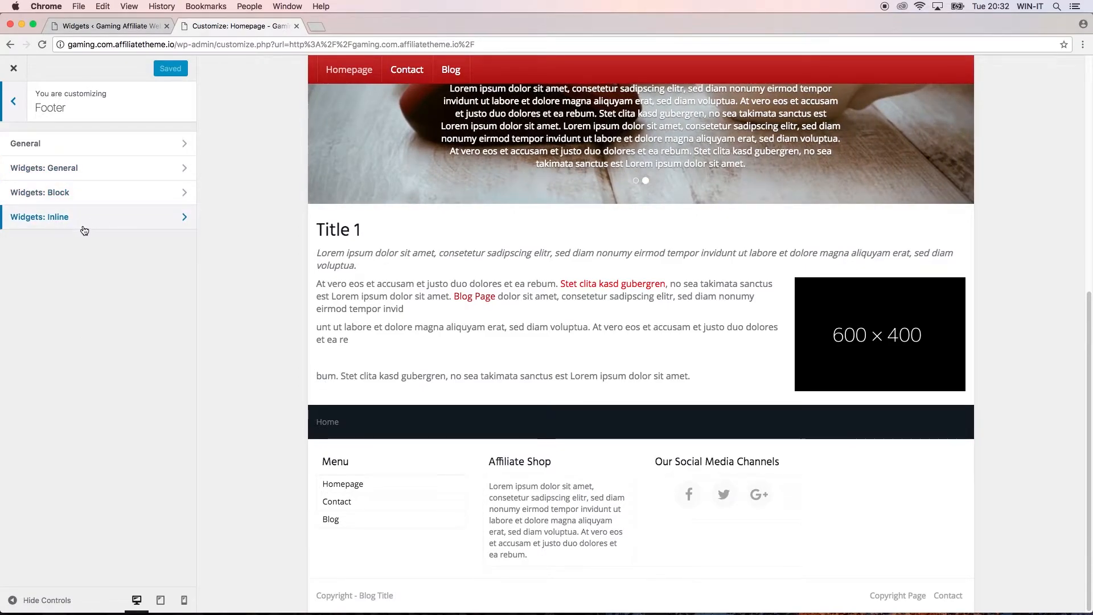
{"action": "left_click", "coordinate": [95, 174]}
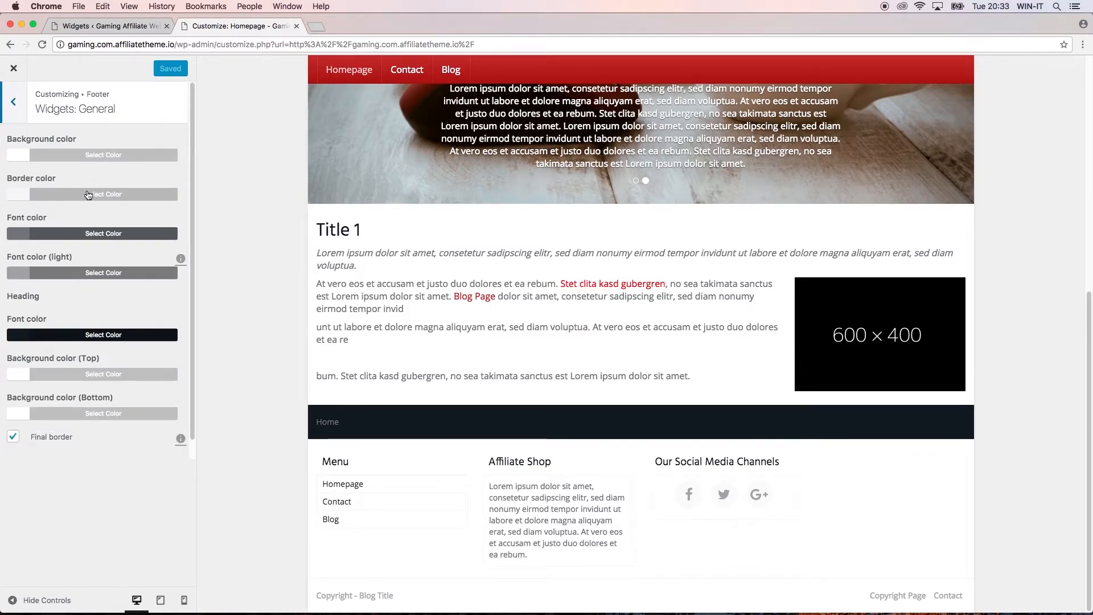
- Check the footer widgets' border color and set their heading font color to red #dd3333
{"action": "left_click", "coordinate": [87, 196]}
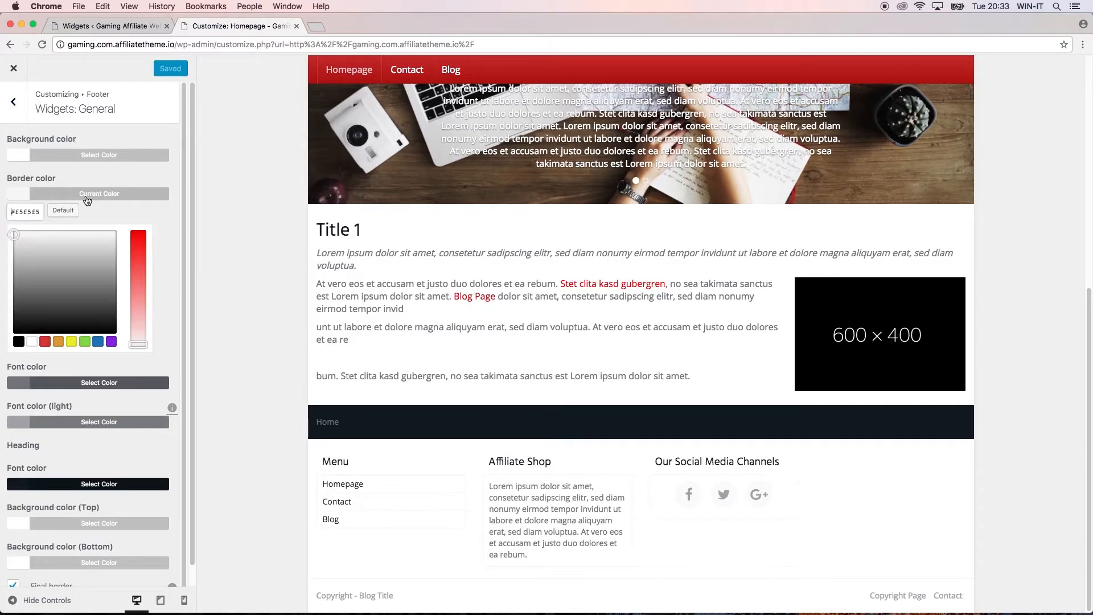
{"action": "left_click", "coordinate": [87, 196]}
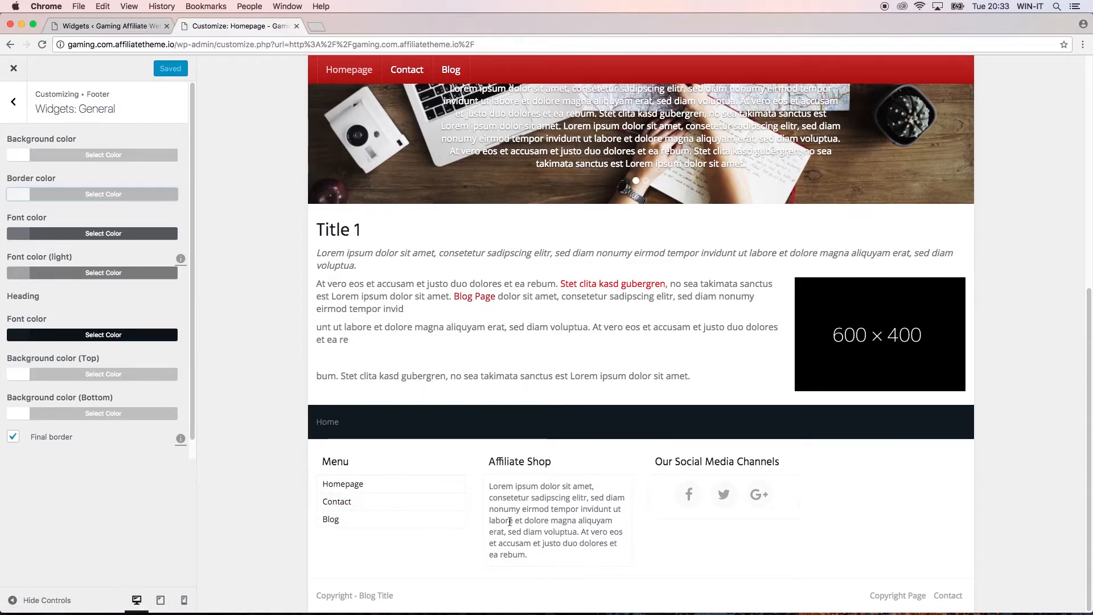
{"action": "left_click", "coordinate": [96, 338]}
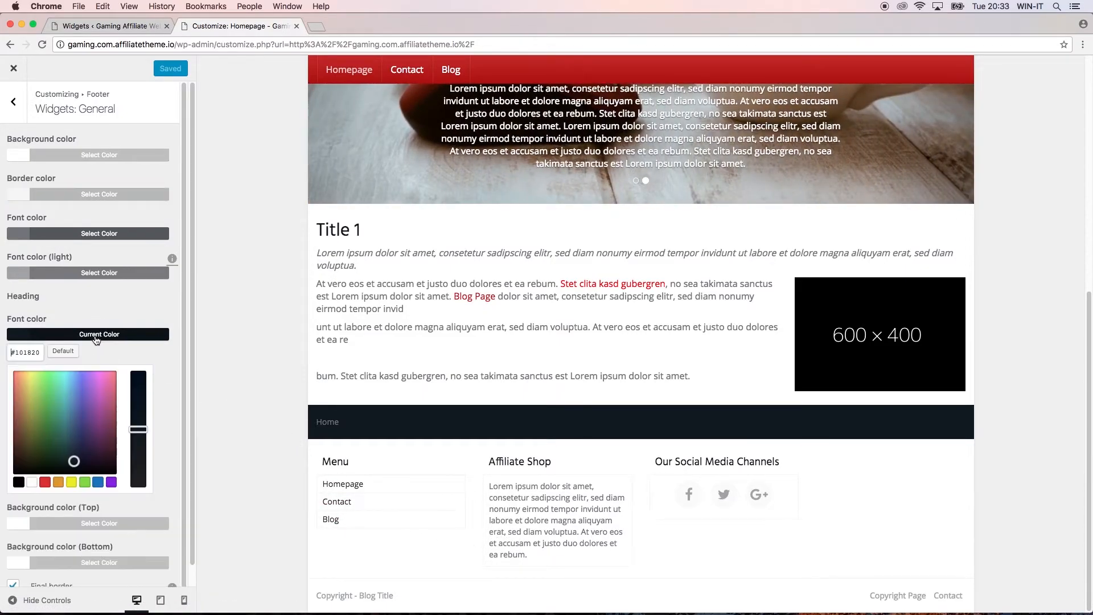
{"action": "left_click", "coordinate": [46, 483]}
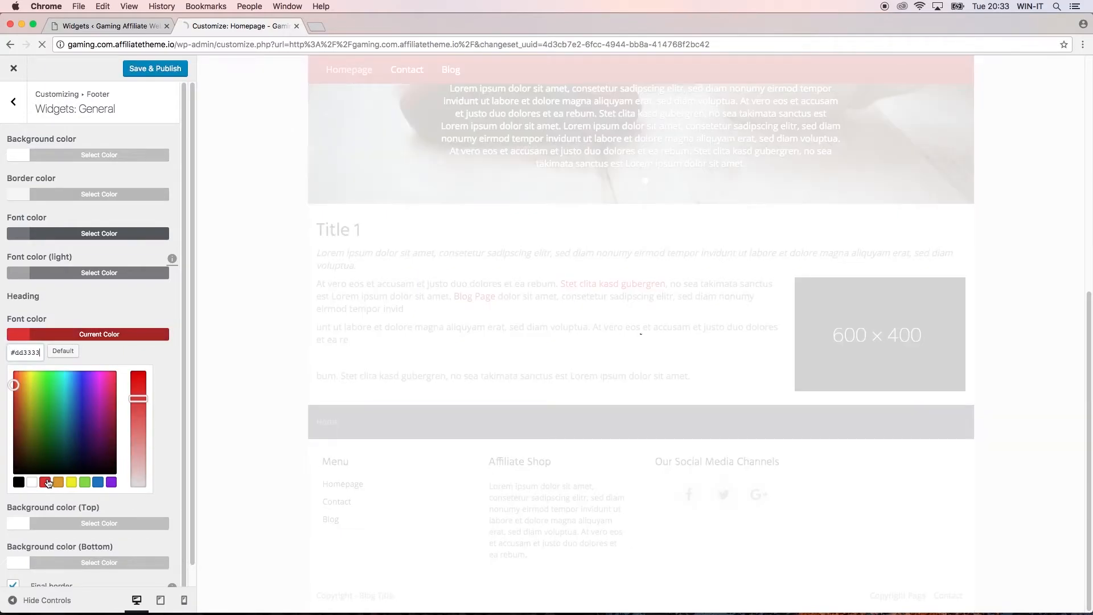